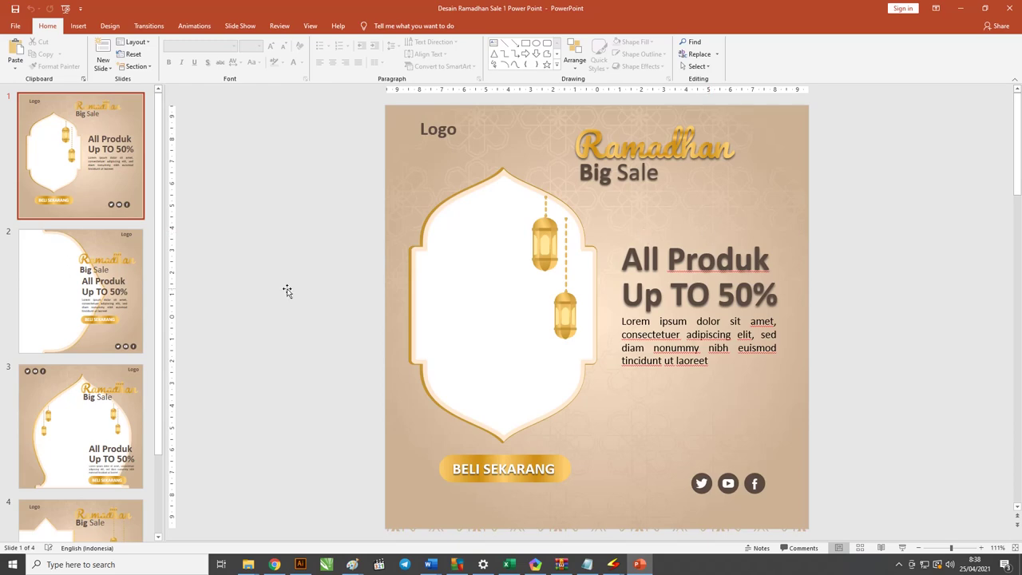
Step: Browse the example designs, then return to the first one
{"action": "left_click", "coordinate": [120, 287]}
{"action": "left_click", "coordinate": [112, 444]}
{"action": "left_click", "coordinate": [80, 519]}
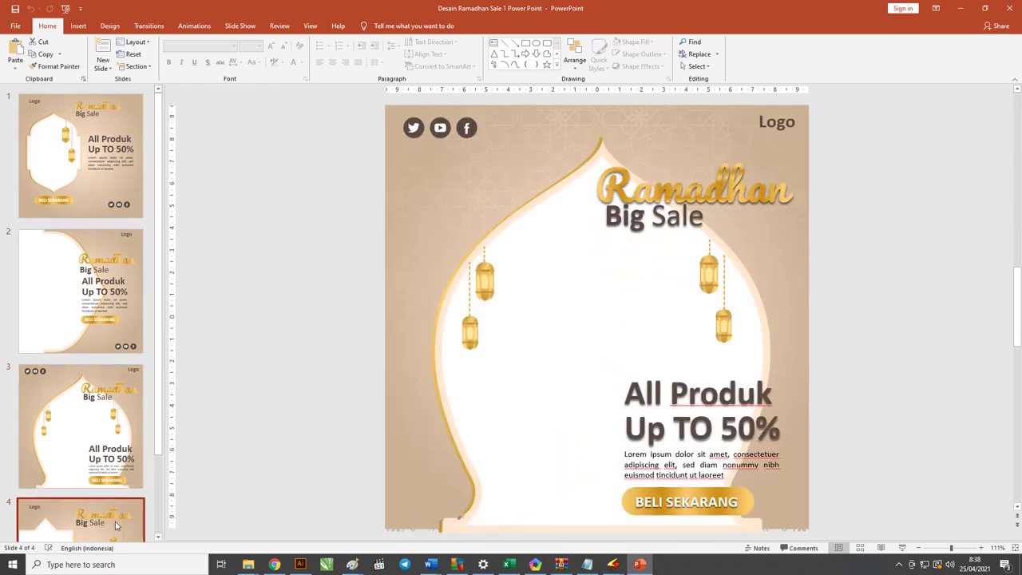
{"action": "left_click", "coordinate": [104, 335]}
{"action": "left_click", "coordinate": [104, 225]}
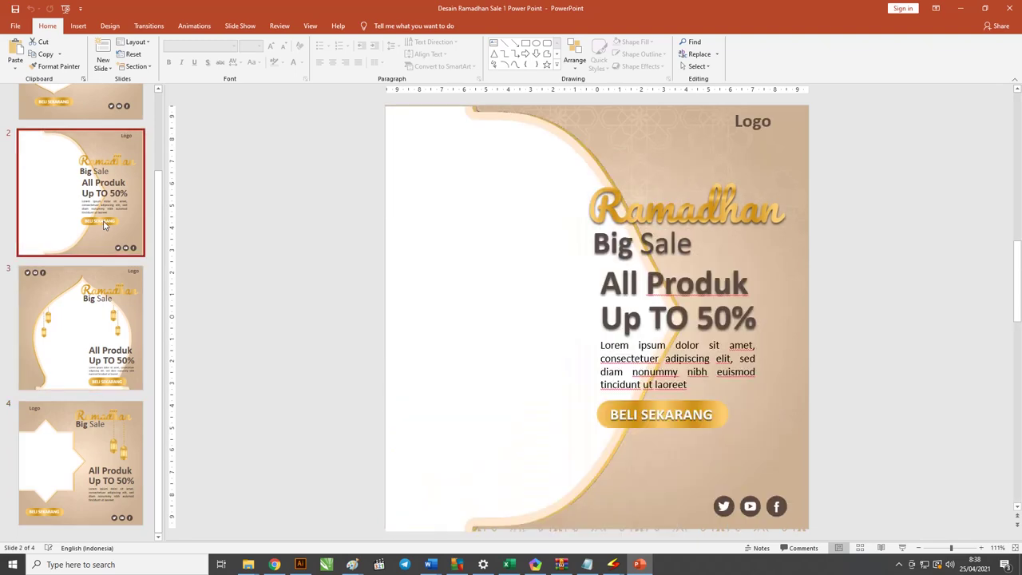
{"action": "scroll", "coordinate": [104, 225], "scroll_direction": "up", "scroll_amount": 3}
{"action": "left_click", "coordinate": [110, 177]}
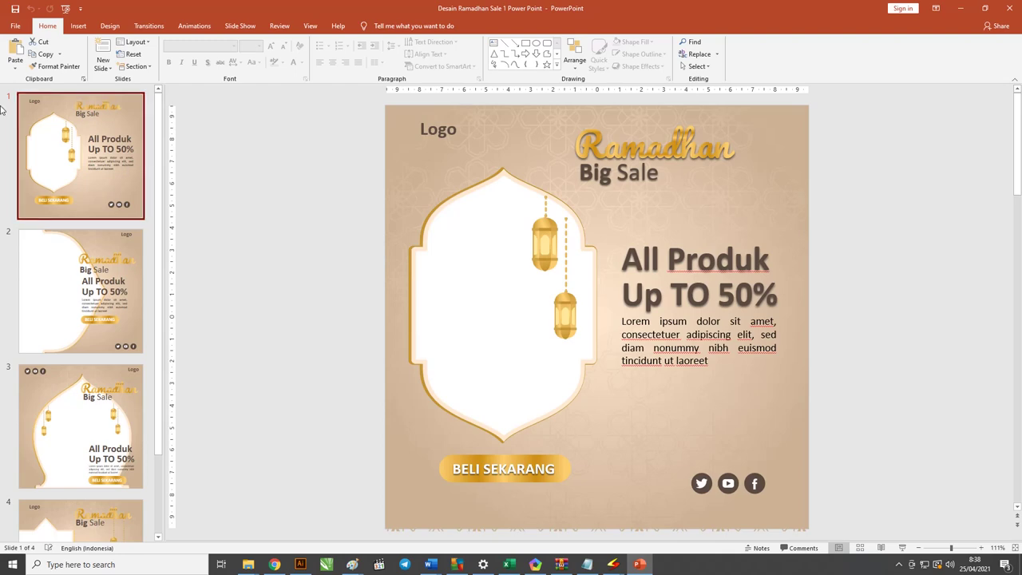
Step: Create a new blank presentation from the File > New templates
{"action": "left_click", "coordinate": [18, 27]}
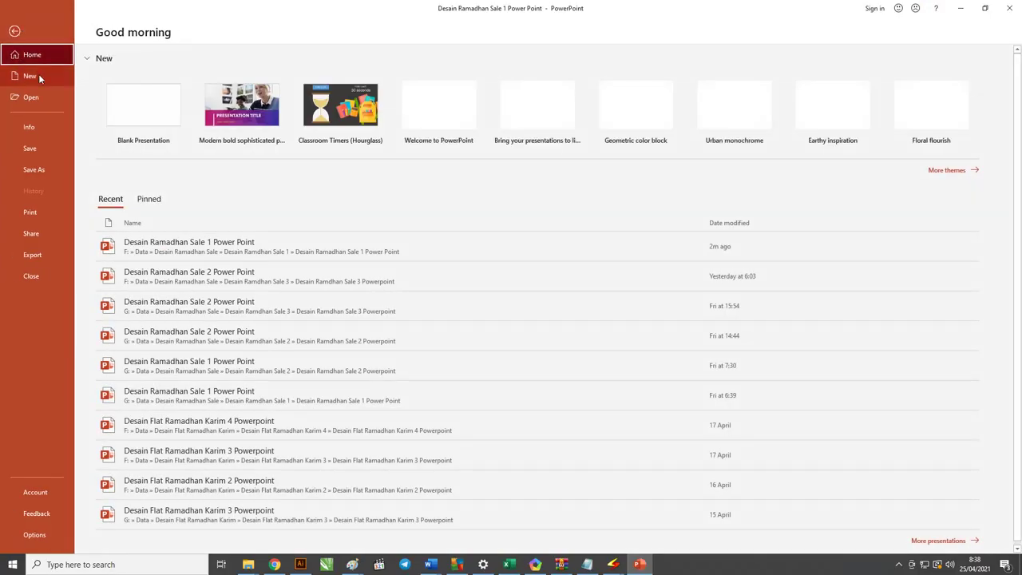
{"action": "left_click", "coordinate": [38, 77]}
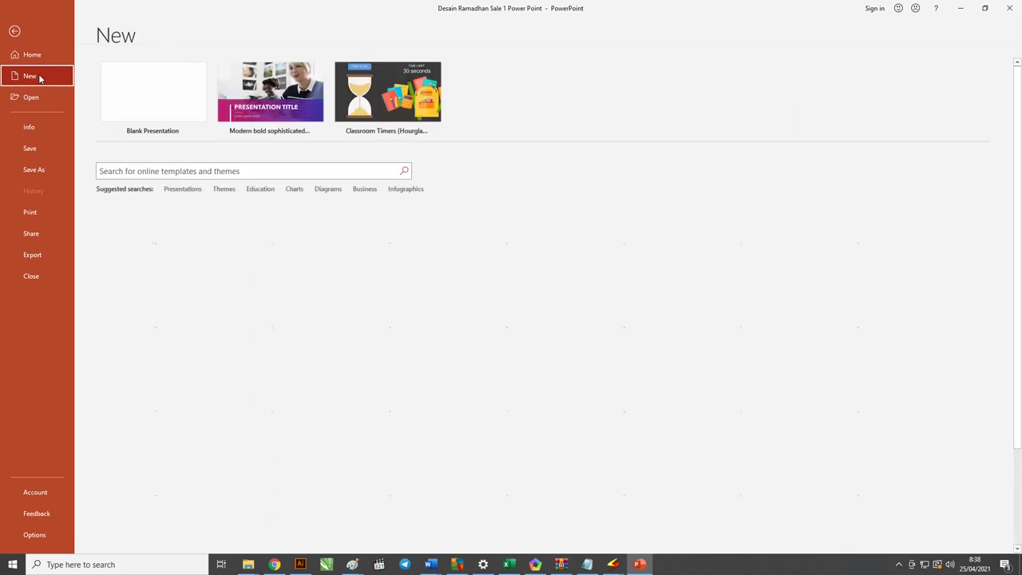
{"action": "left_click", "coordinate": [139, 91]}
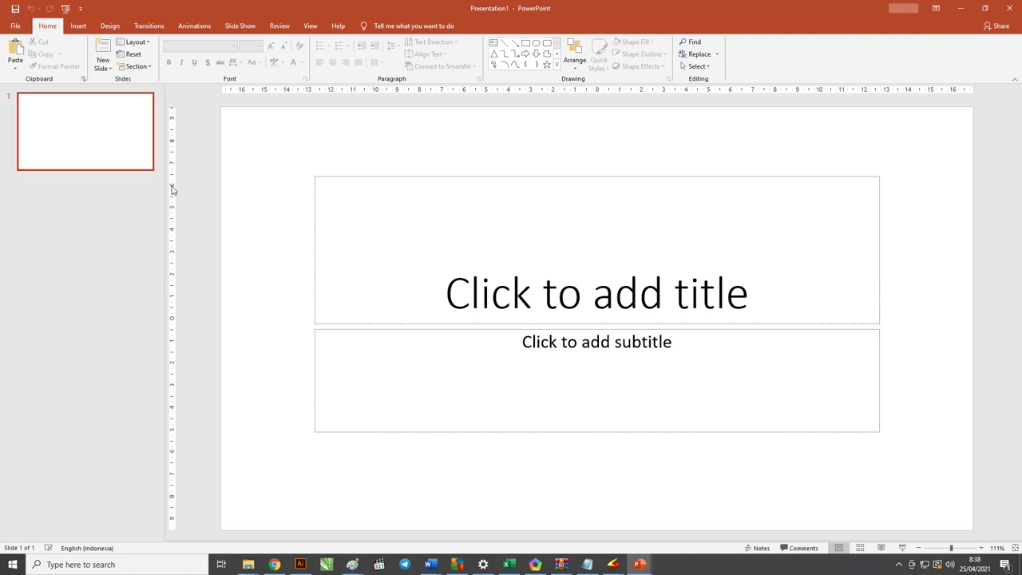
Step: Delete the title and subtitle placeholders to leave the slide empty
{"action": "left_click", "coordinate": [343, 190]}
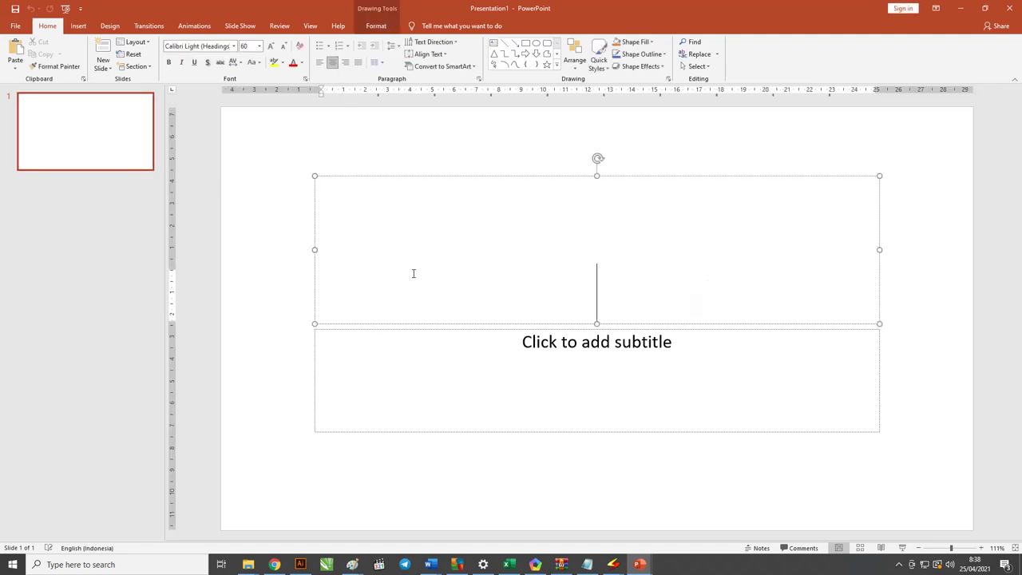
{"action": "left_click", "coordinate": [446, 337], "text": "shift"}
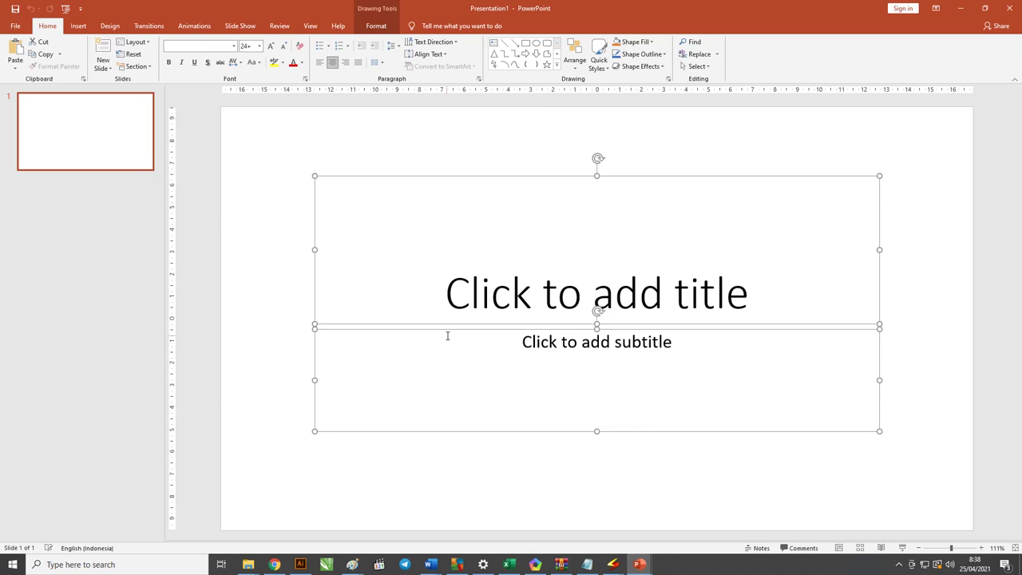
{"action": "key", "text": "Delete"}
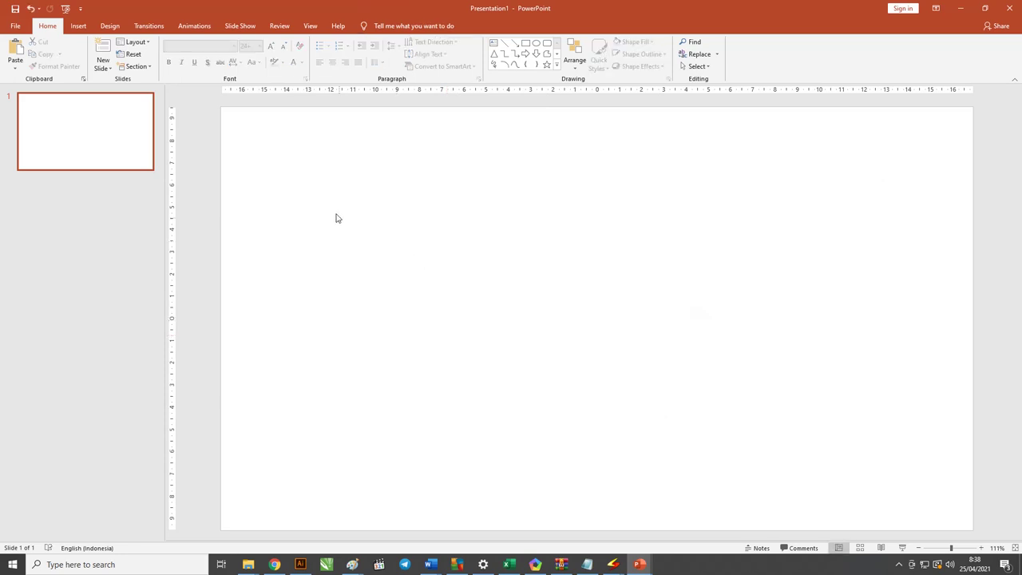
Step: Open Custom Slide Size and copy the 33,867 cm width value
{"action": "left_click", "coordinate": [110, 26]}
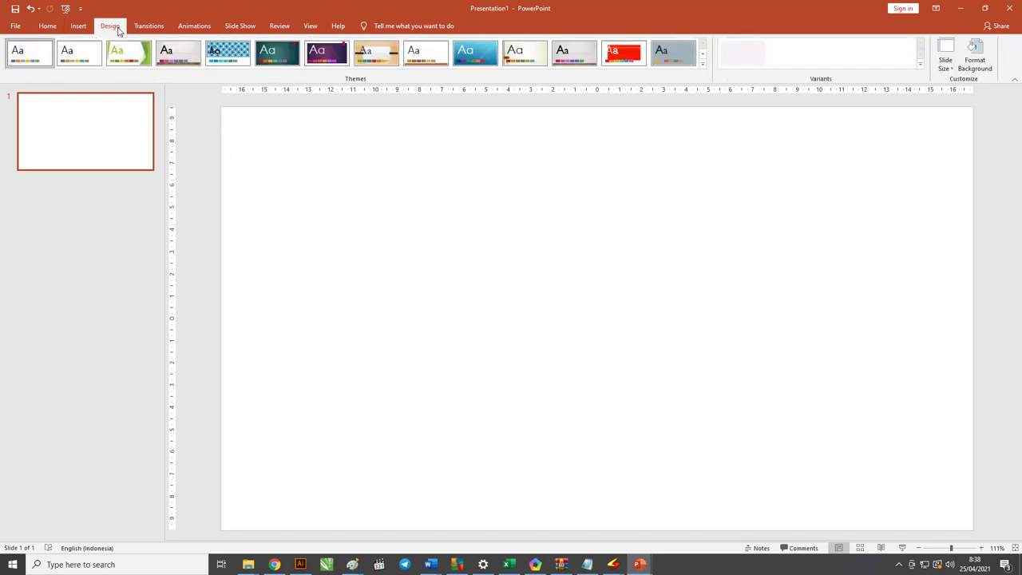
{"action": "left_click", "coordinate": [950, 65]}
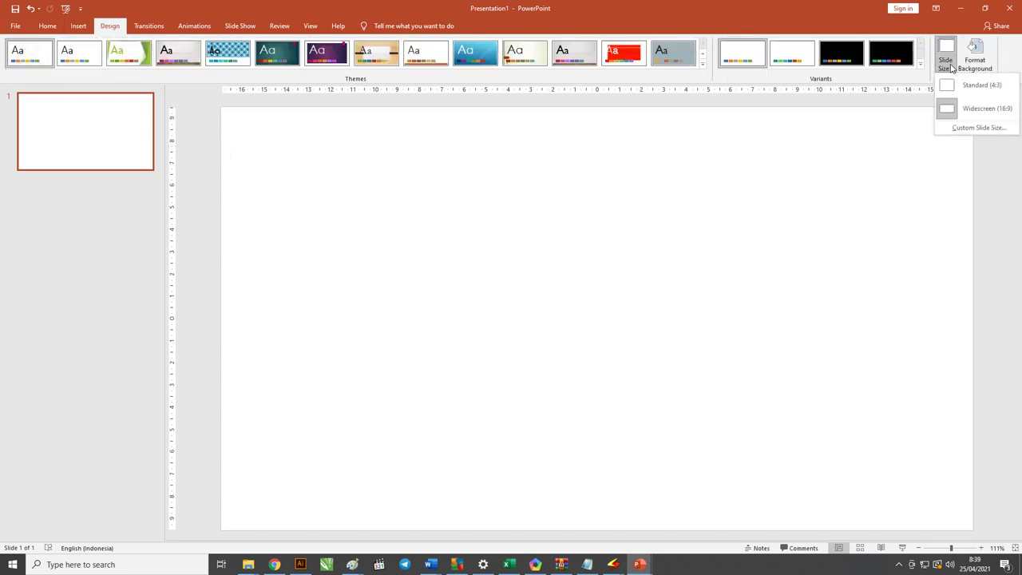
{"action": "left_click", "coordinate": [962, 129]}
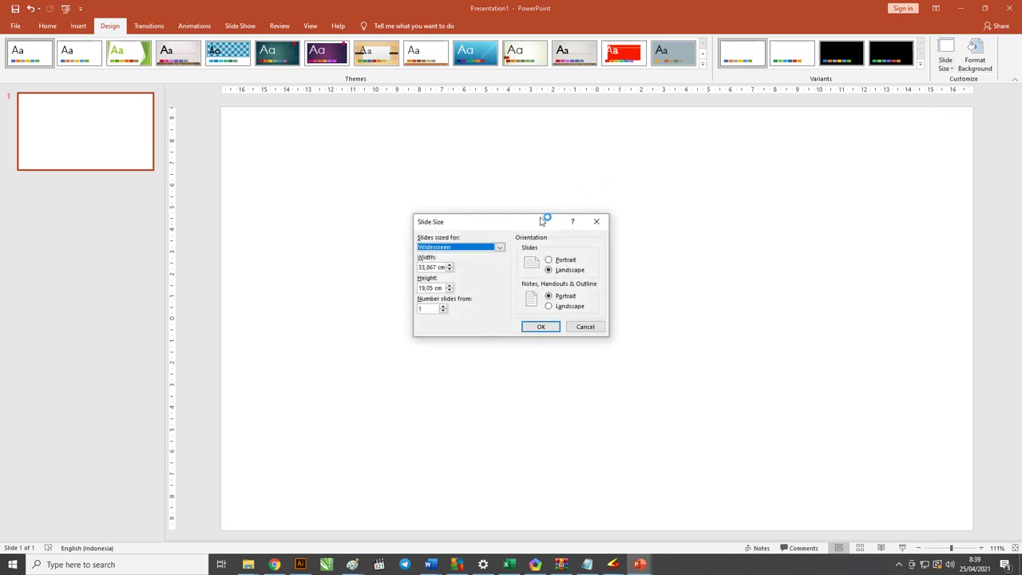
{"action": "mouse_move", "coordinate": [545, 217]}
{"action": "left_mouse_down"}
{"action": "mouse_move", "coordinate": [523, 207]}
{"action": "mouse_move", "coordinate": [510, 177]}
{"action": "left_mouse_up"}
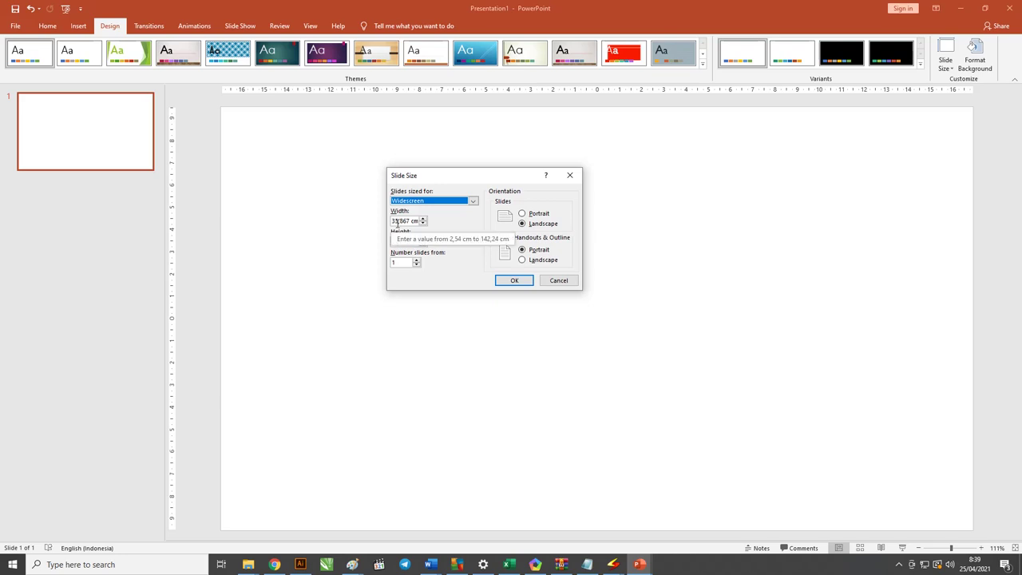
{"action": "left_click", "coordinate": [403, 220]}
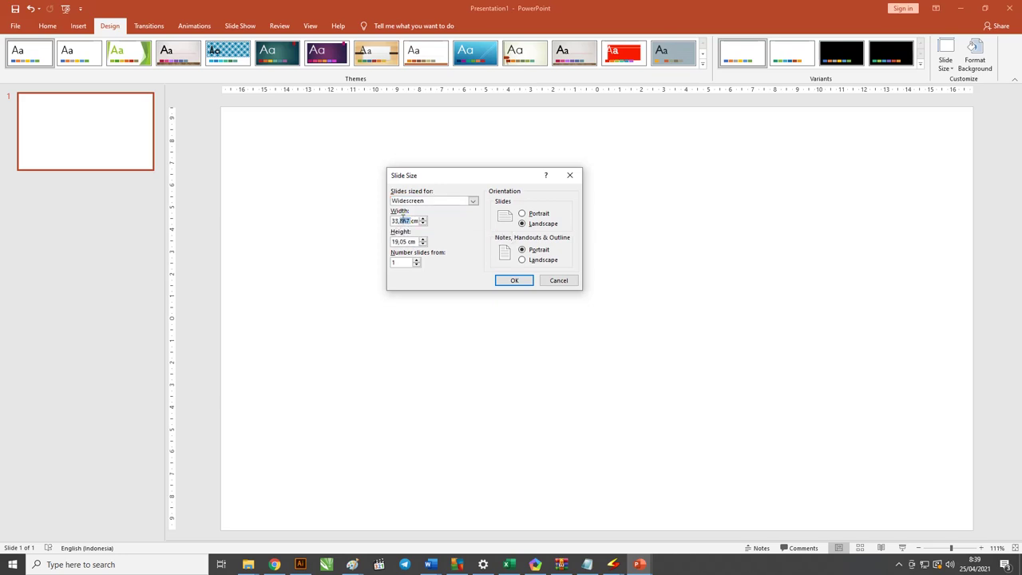
{"action": "left_click", "coordinate": [408, 220]}
{"action": "left_click_drag", "start_coordinate": [409, 220], "coordinate": [383, 227]}
{"action": "right_click", "coordinate": [402, 224]}
{"action": "left_click", "coordinate": [408, 241]}
Step: Paste 33,867 as the height and apply the square size with Ensure Fit
{"action": "left_click_drag", "start_coordinate": [409, 241], "coordinate": [380, 242]}
{"action": "right_click", "coordinate": [403, 241]}
{"action": "left_click", "coordinate": [425, 273]}
{"action": "mouse_move", "coordinate": [405, 220]}
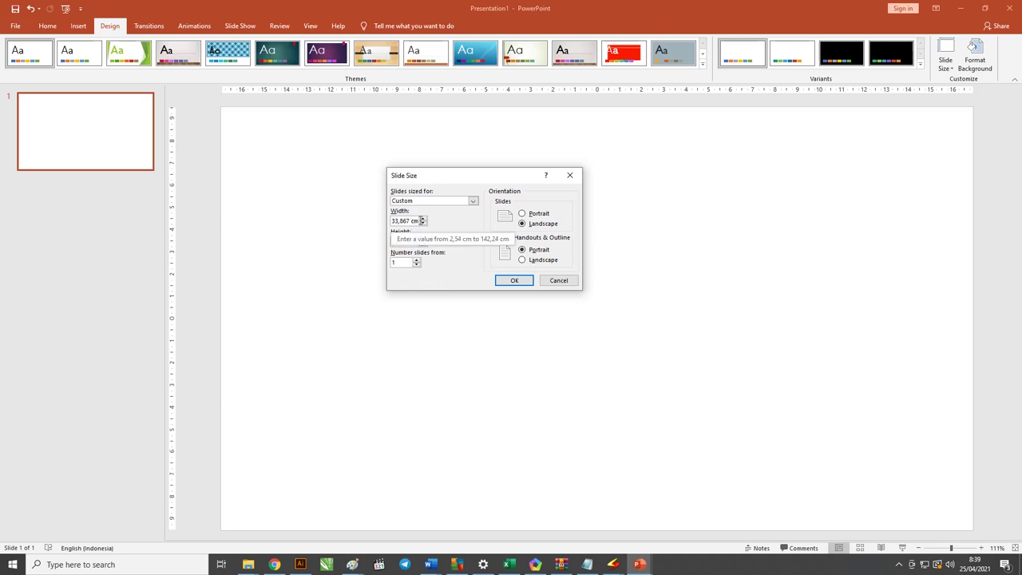
{"action": "left_click_drag", "start_coordinate": [445, 181], "coordinate": [427, 181]}
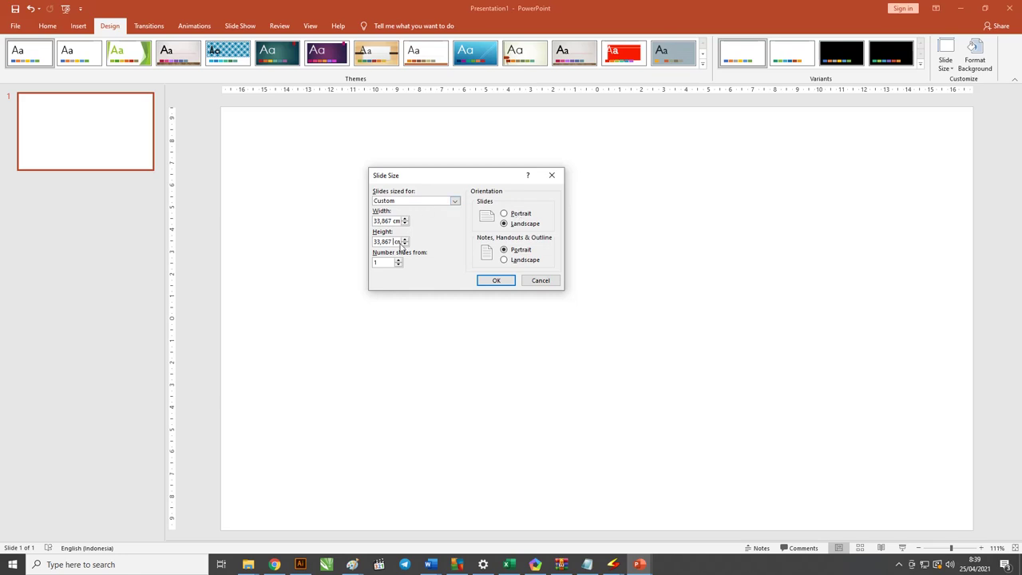
{"action": "left_click", "coordinate": [486, 282]}
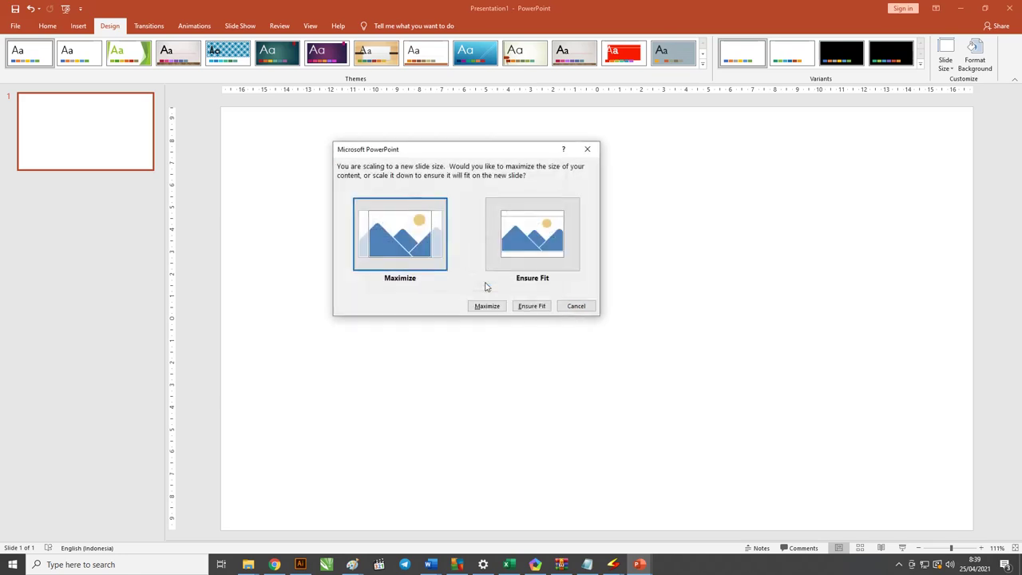
{"action": "left_click_drag", "start_coordinate": [408, 154], "coordinate": [396, 155]}
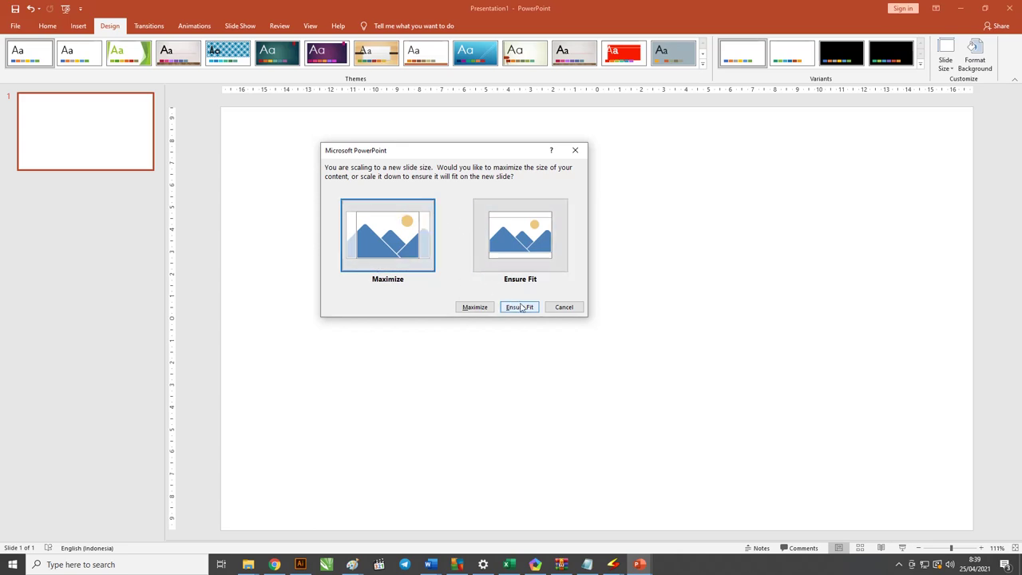
{"action": "left_click", "coordinate": [472, 306]}
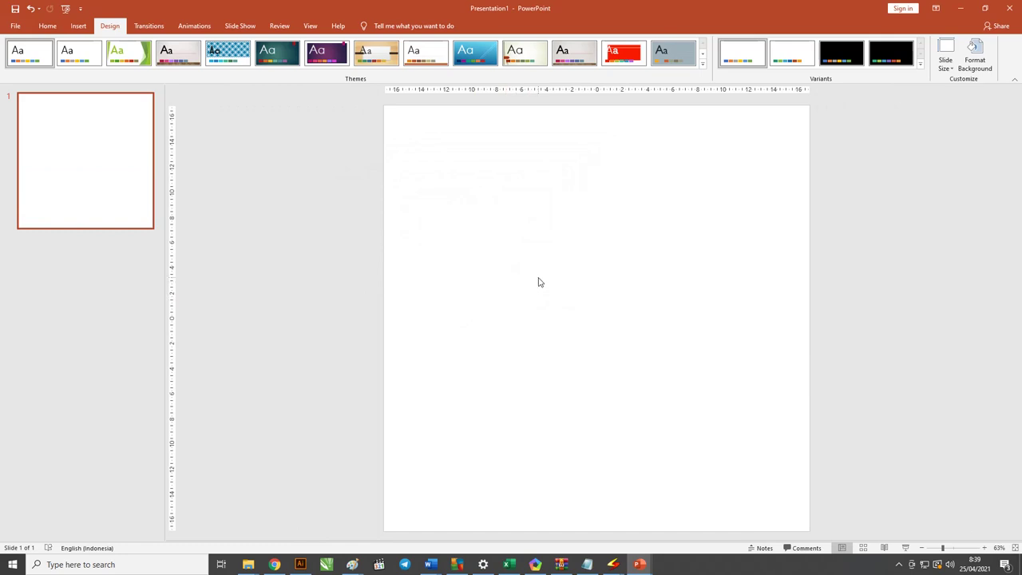
Step: Draw a 33,87 × 33,87 cm rectangle over the whole slide and remove its outline
{"action": "left_click", "coordinate": [78, 26]}
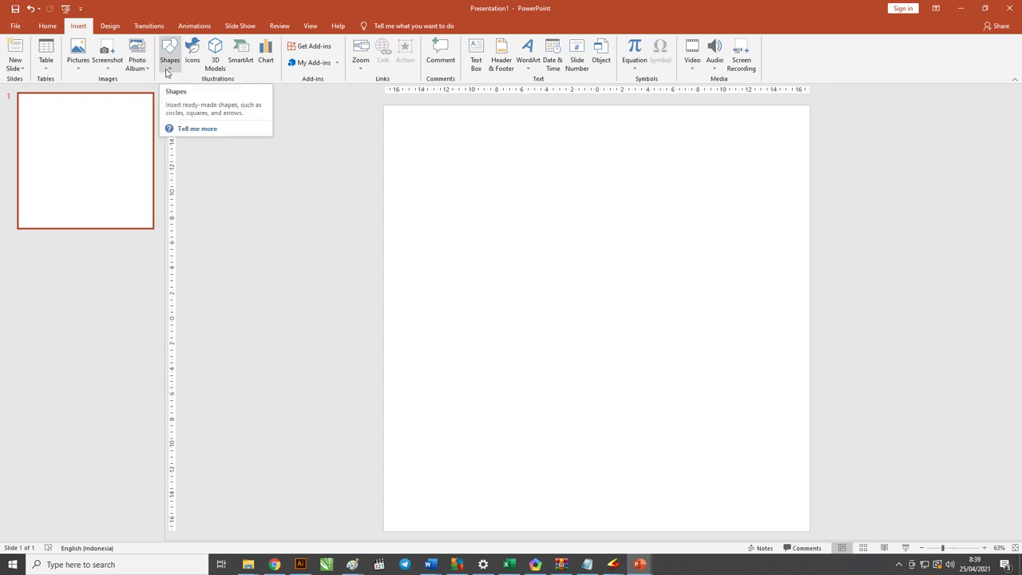
{"action": "left_click", "coordinate": [166, 71]}
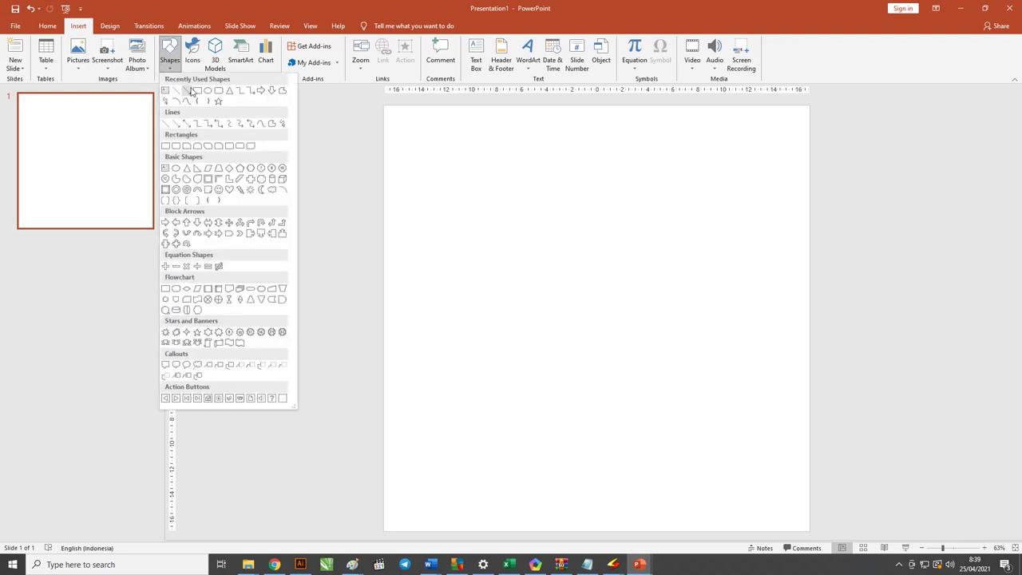
{"action": "left_click", "coordinate": [195, 92]}
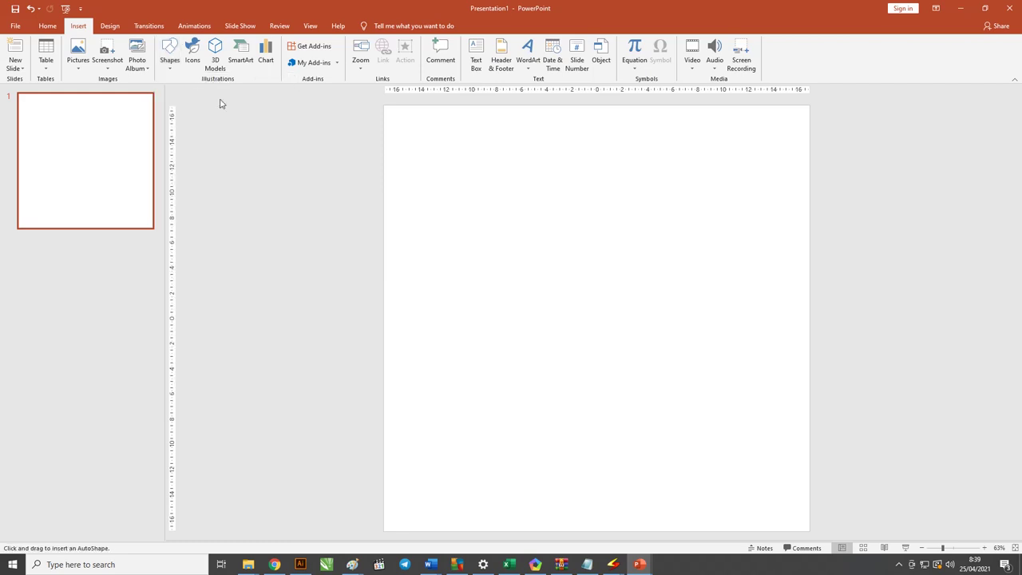
{"action": "left_click_drag", "start_coordinate": [383, 104], "coordinate": [811, 529]}
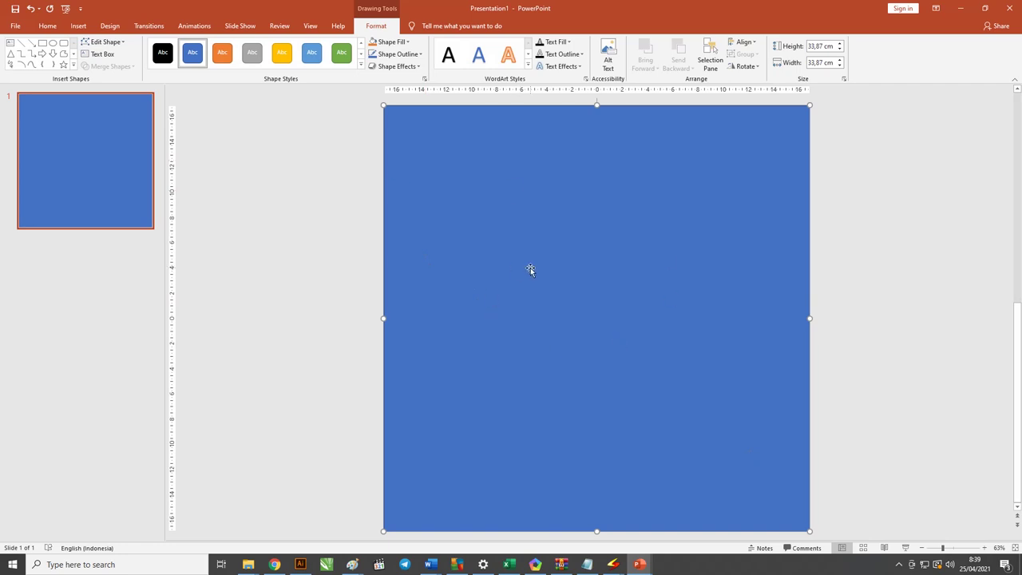
{"action": "left_click", "coordinate": [408, 55]}
{"action": "left_click", "coordinate": [405, 148]}
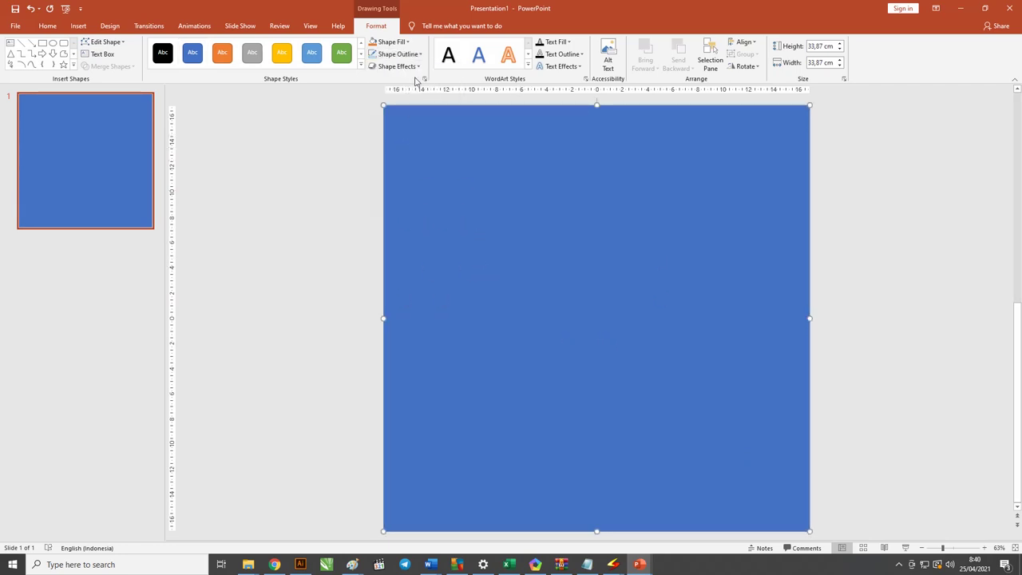
Step: Give the rectangle a gradient fill using the blue radial preset
{"action": "left_click", "coordinate": [400, 45]}
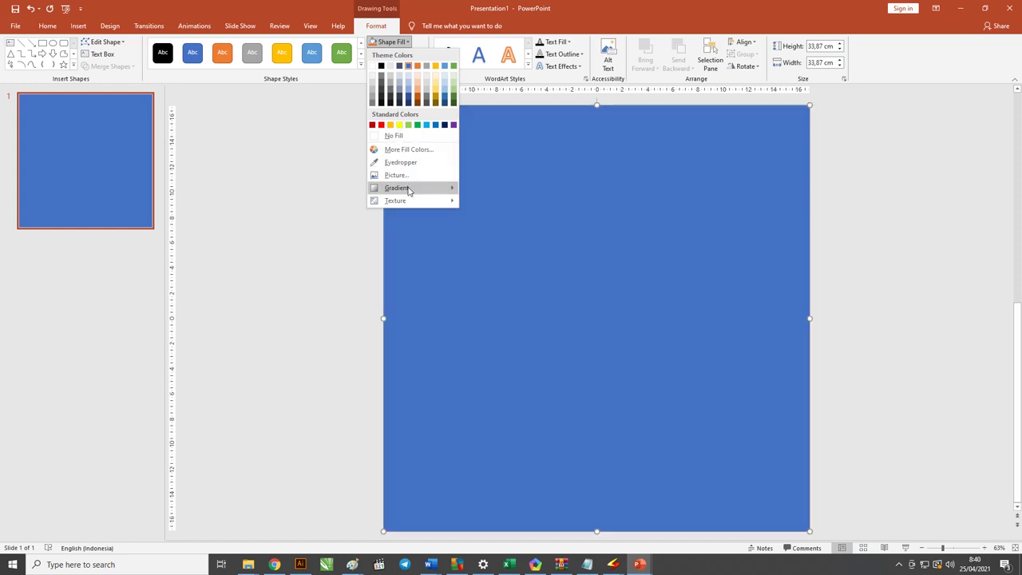
{"action": "mouse_move", "coordinate": [397, 187]}
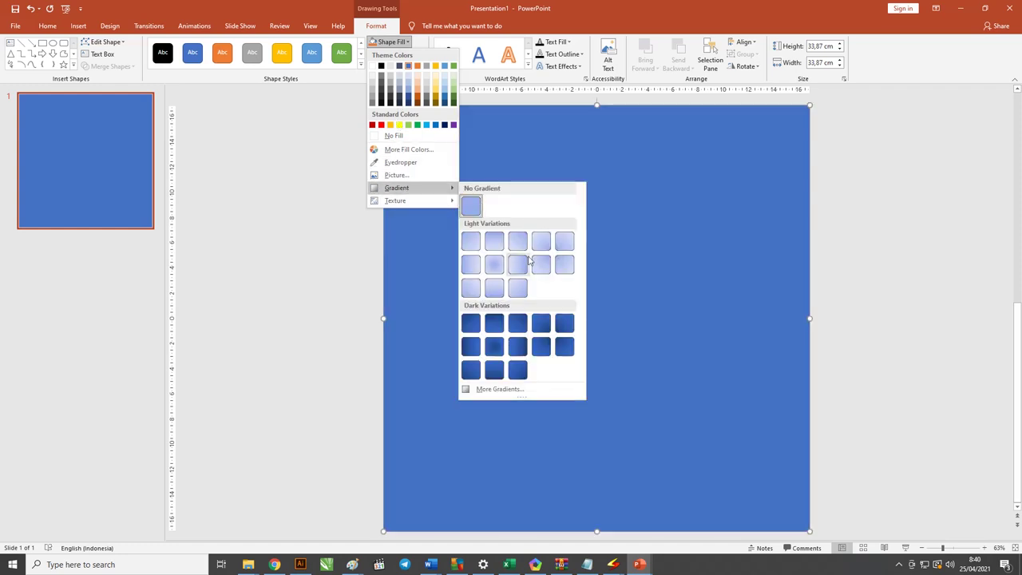
{"action": "left_click", "coordinate": [529, 391]}
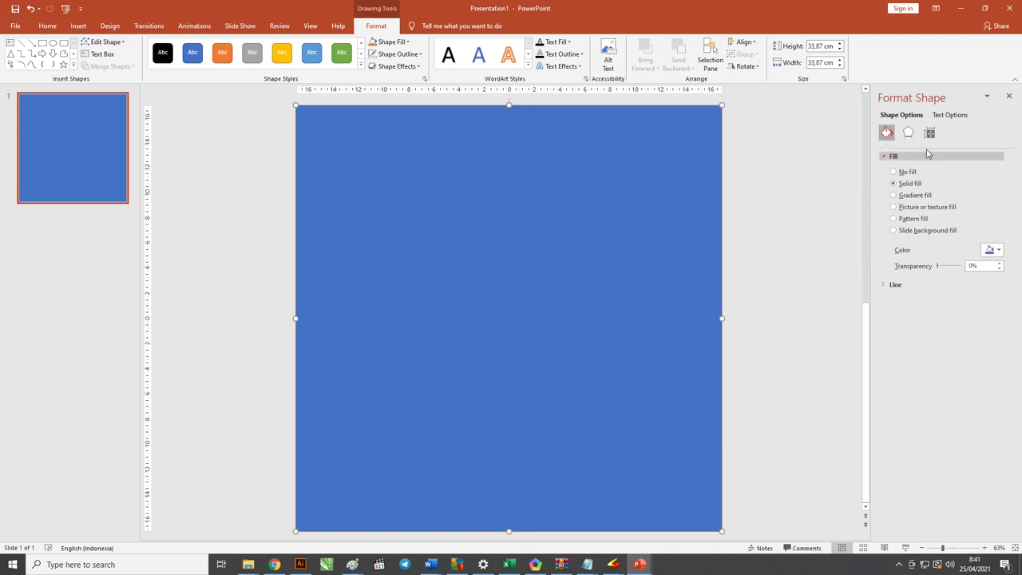
{"action": "left_click", "coordinate": [895, 196]}
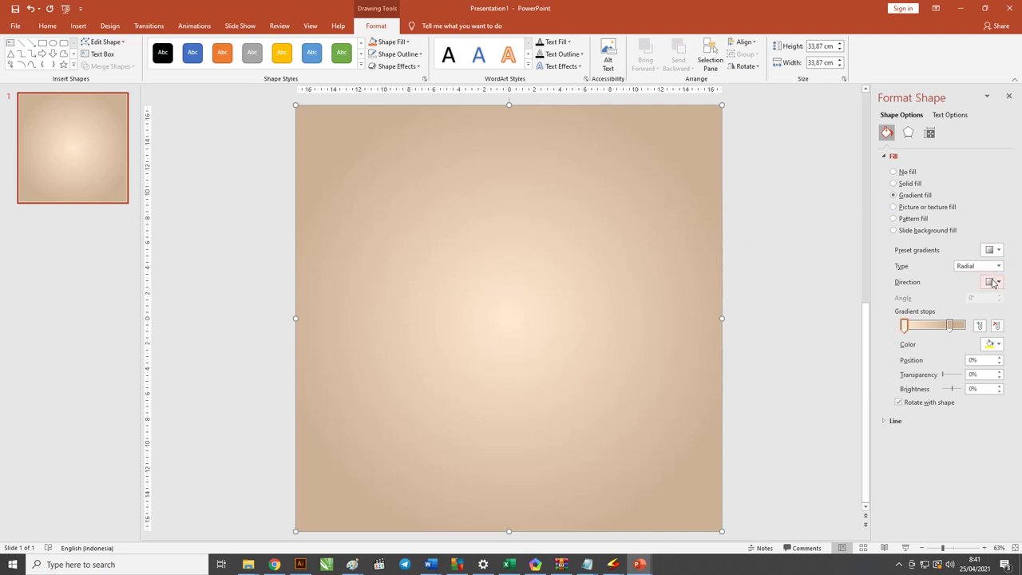
{"action": "left_click", "coordinate": [992, 250]}
{"action": "left_click", "coordinate": [936, 279]}
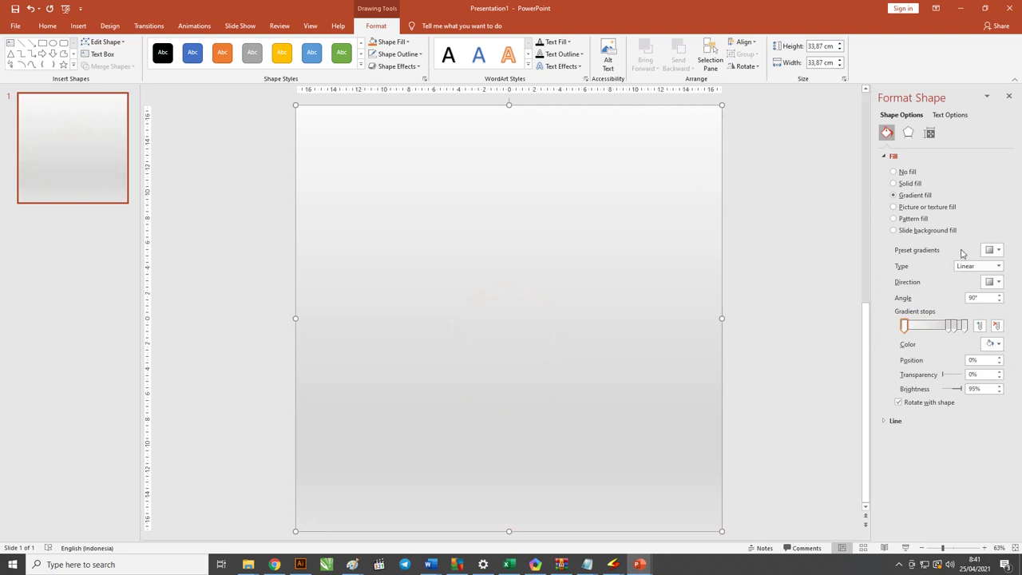
{"action": "left_click", "coordinate": [992, 250]}
{"action": "left_click", "coordinate": [914, 271]}
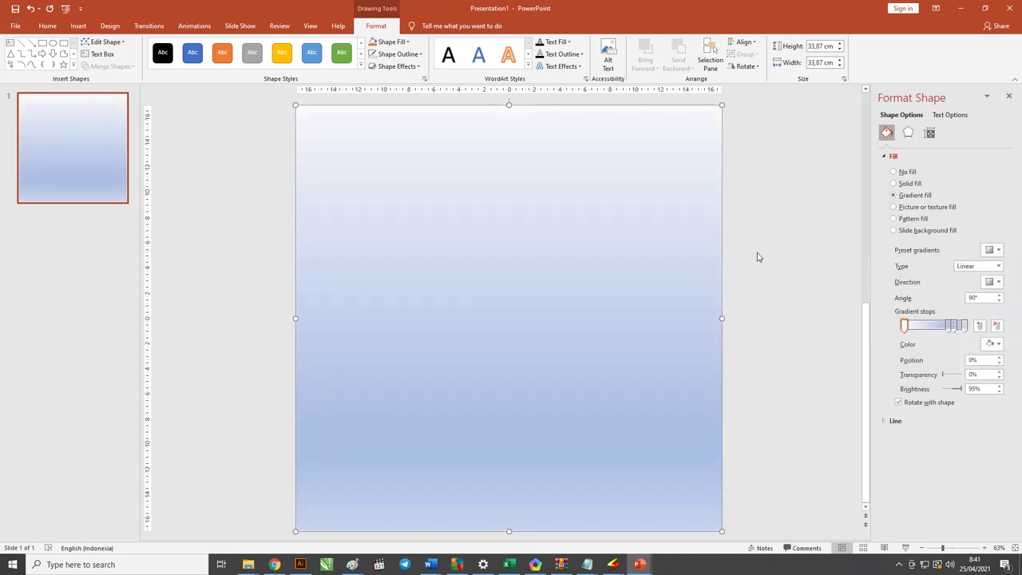
{"action": "left_click", "coordinate": [992, 250]}
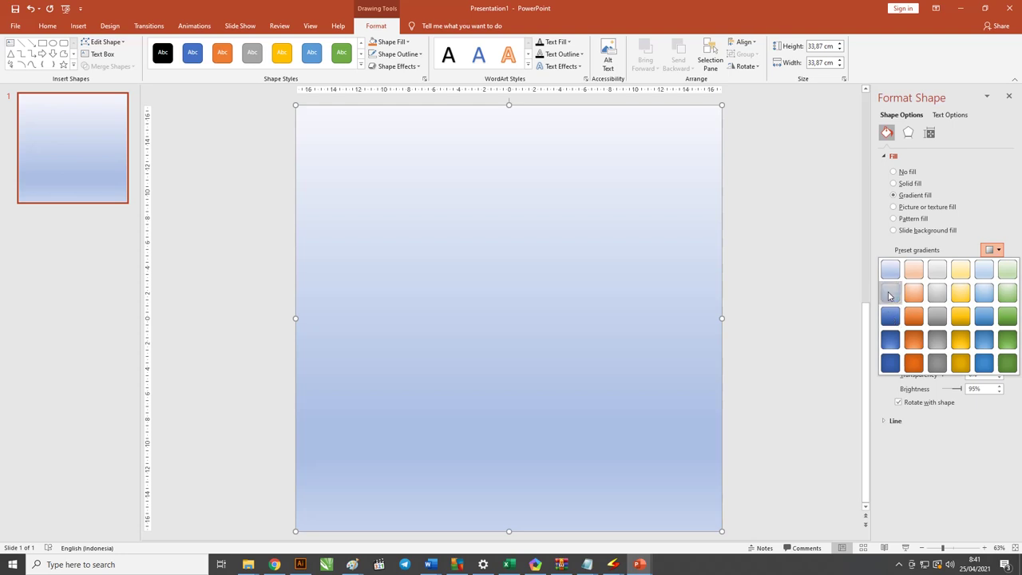
{"action": "left_click", "coordinate": [890, 294]}
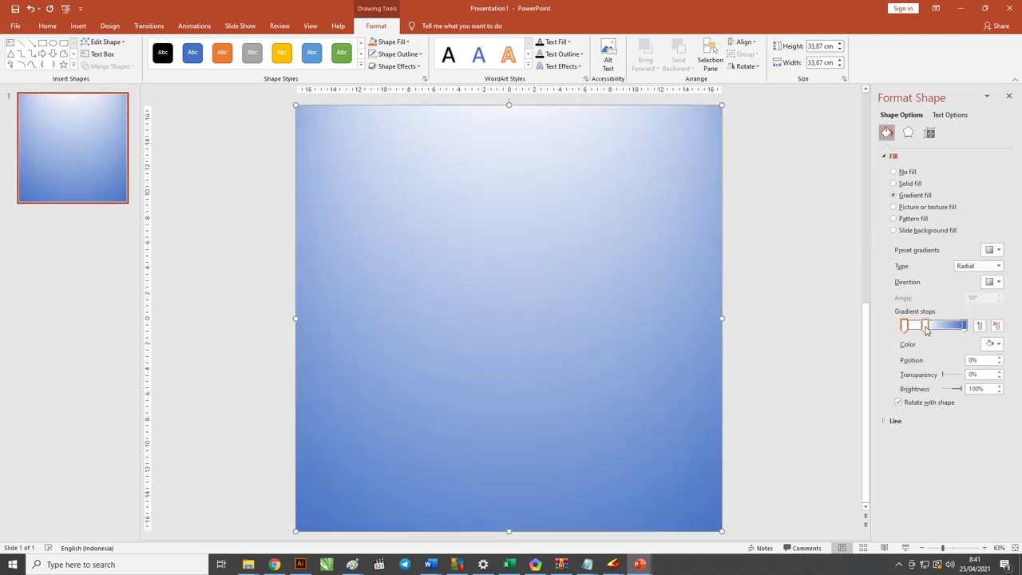
Step: Remove the middle 35% gradient stop so only two stops remain
{"action": "left_click", "coordinate": [923, 325]}
{"action": "left_click", "coordinate": [996, 326]}
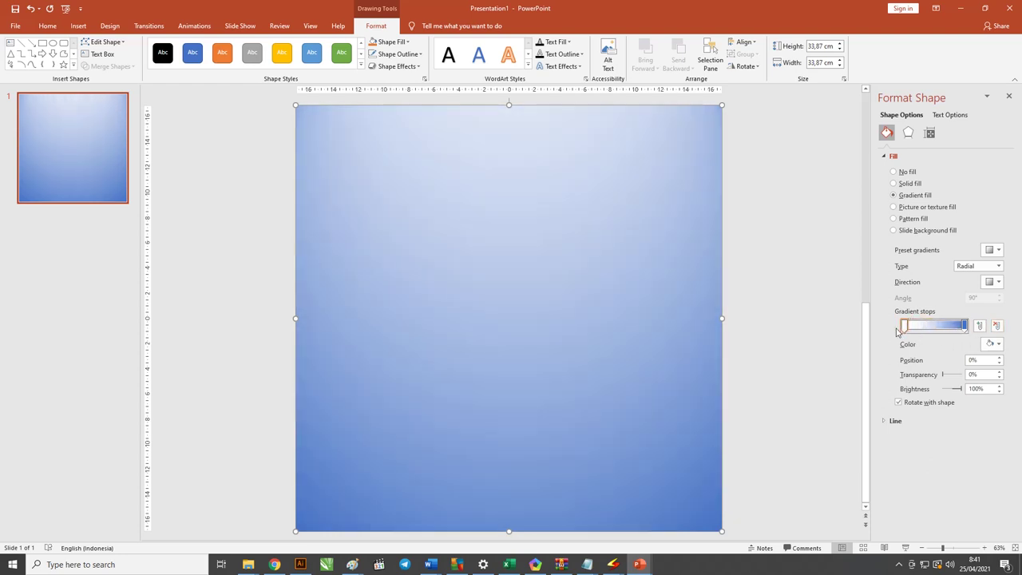
{"action": "left_click", "coordinate": [999, 344]}
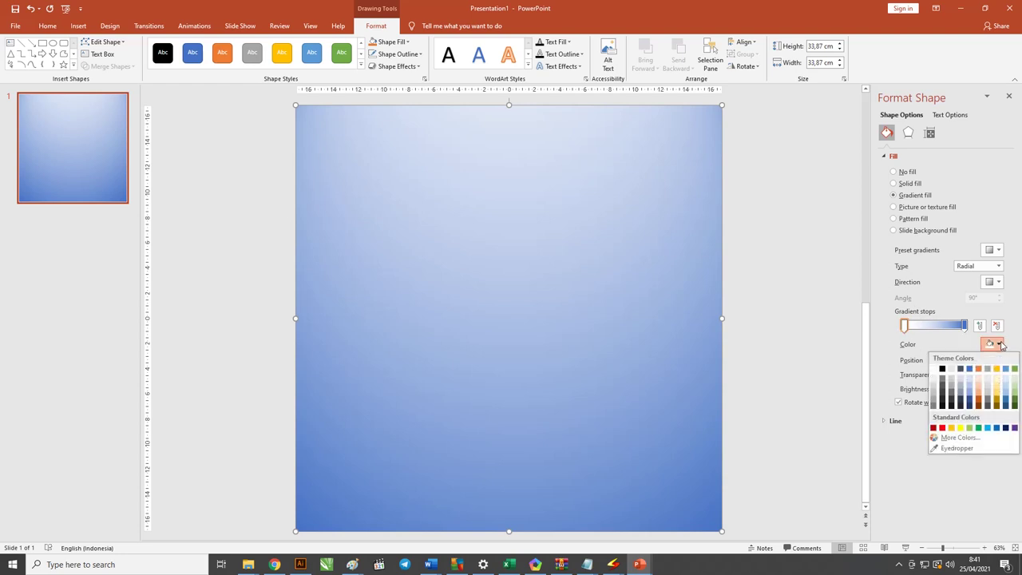
Step: Try out brown, yellowish and beige shades for the left stop in the custom colour picker
{"action": "left_click", "coordinate": [959, 437]}
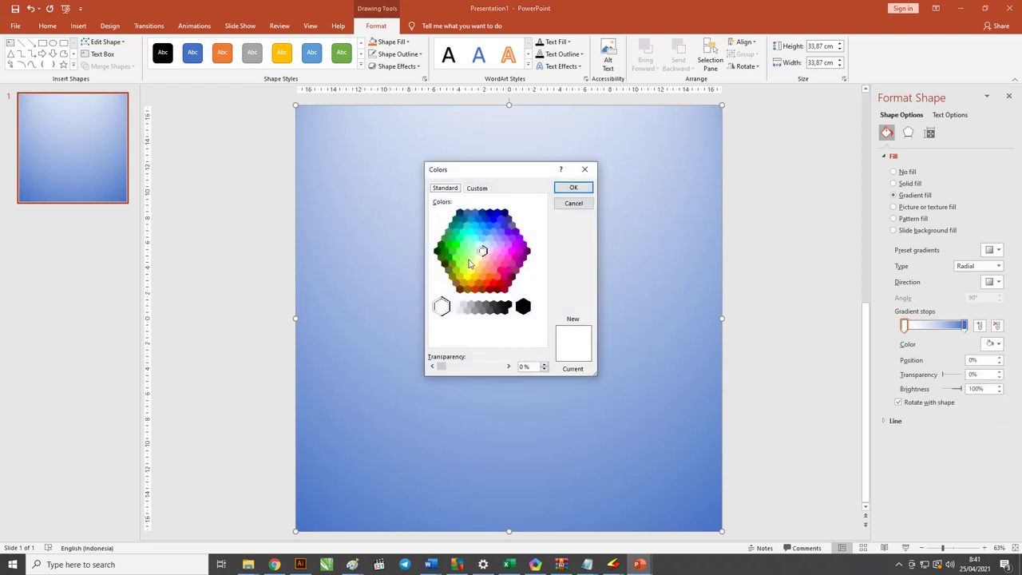
{"action": "left_click_drag", "start_coordinate": [513, 174], "coordinate": [507, 157]}
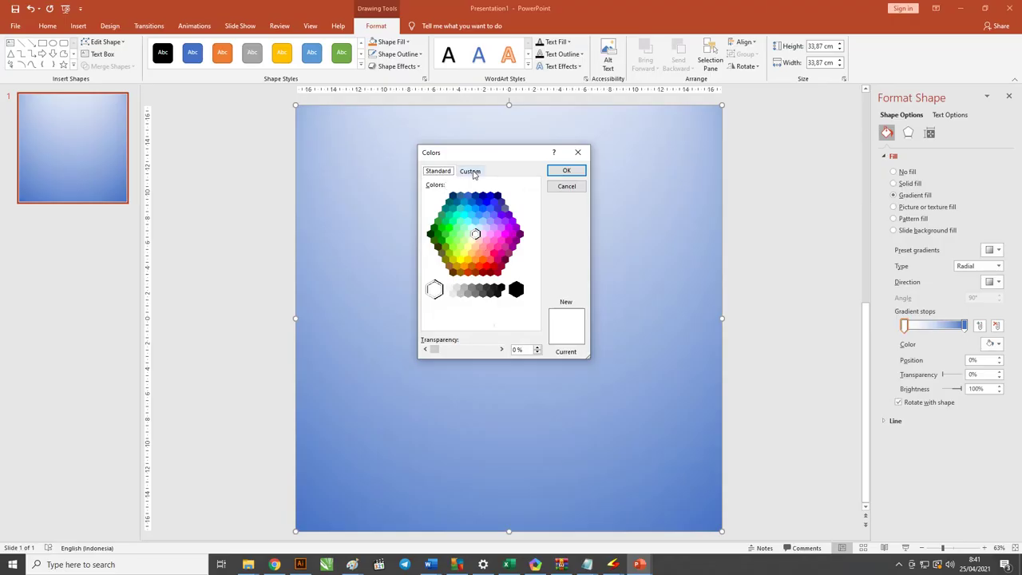
{"action": "left_click", "coordinate": [458, 244]}
{"action": "left_click", "coordinate": [460, 257]}
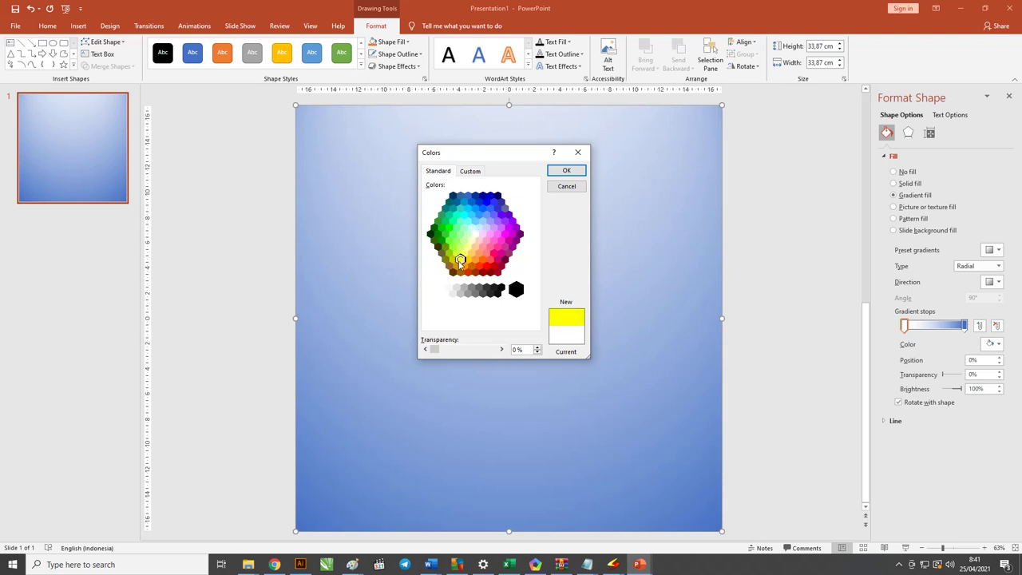
{"action": "left_click", "coordinate": [453, 260]}
{"action": "left_click", "coordinate": [448, 266]}
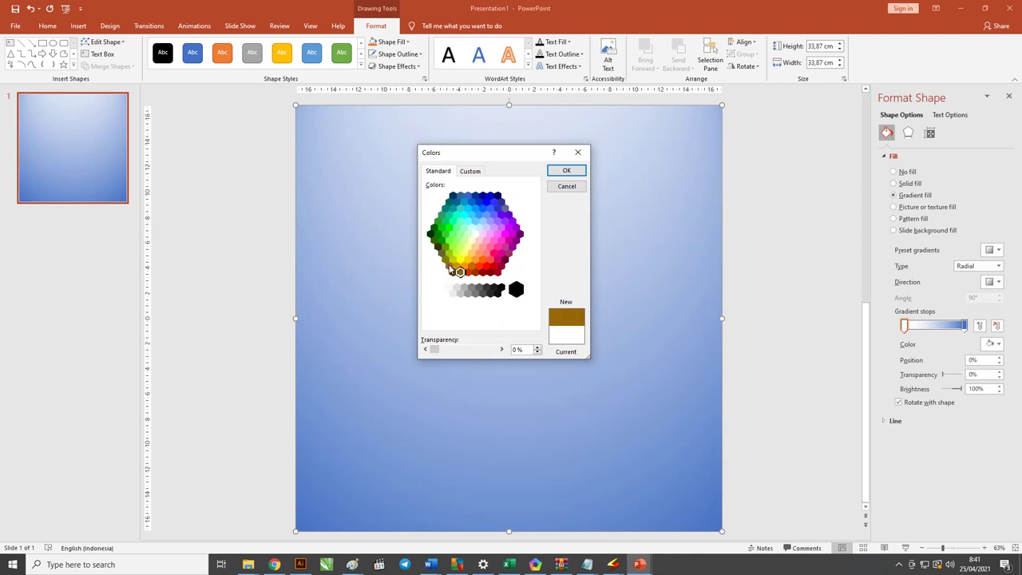
{"action": "left_click", "coordinate": [470, 172]}
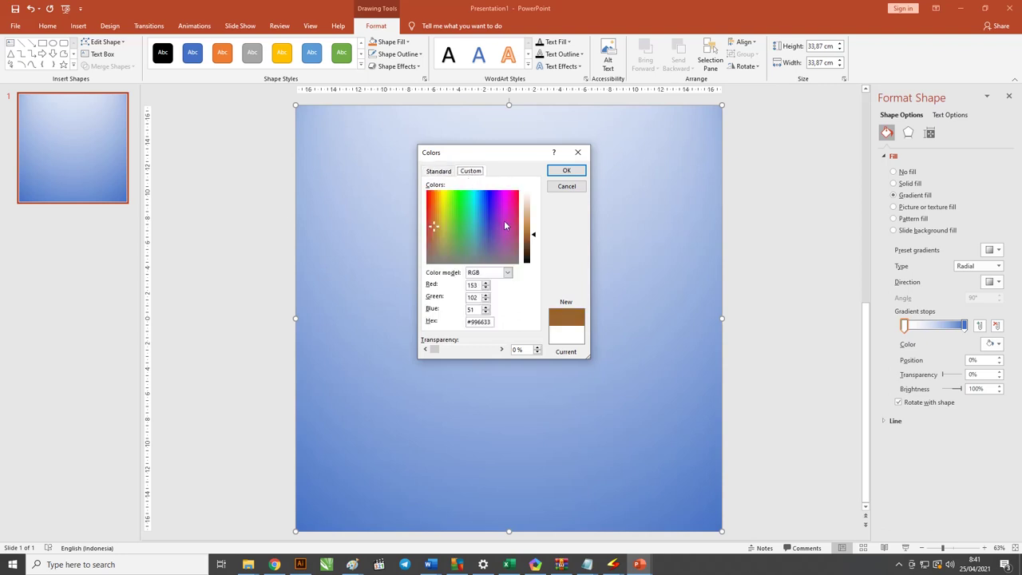
{"action": "left_click_drag", "start_coordinate": [533, 237], "coordinate": [532, 218]}
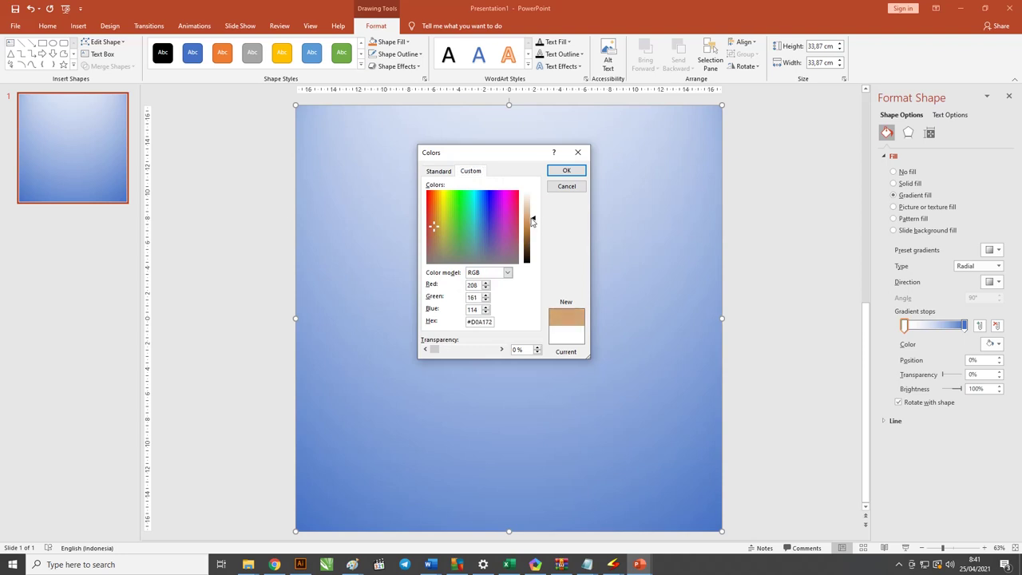
{"action": "double_click", "coordinate": [479, 321]}
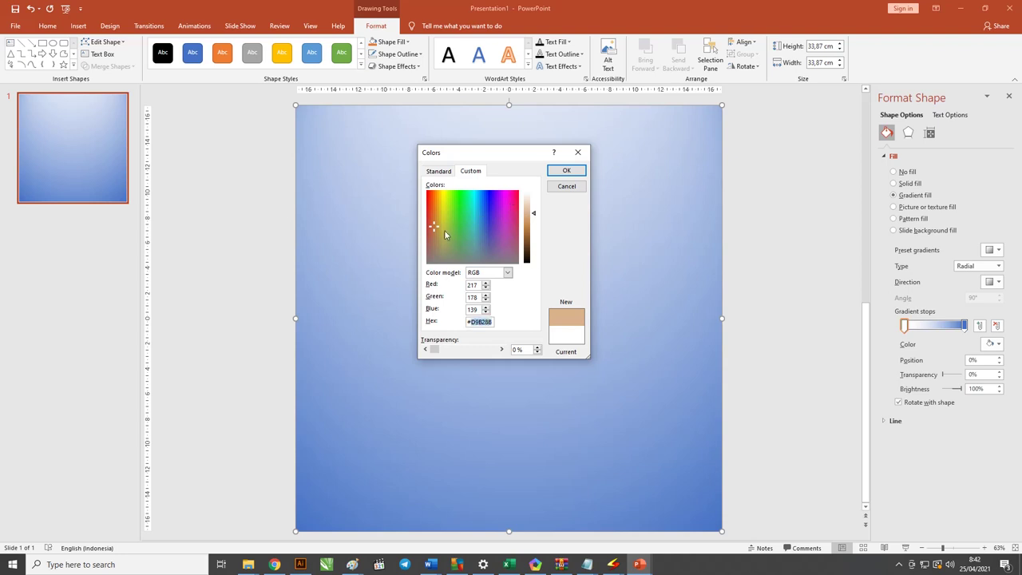
{"action": "left_click_drag", "start_coordinate": [445, 233], "coordinate": [441, 236]}
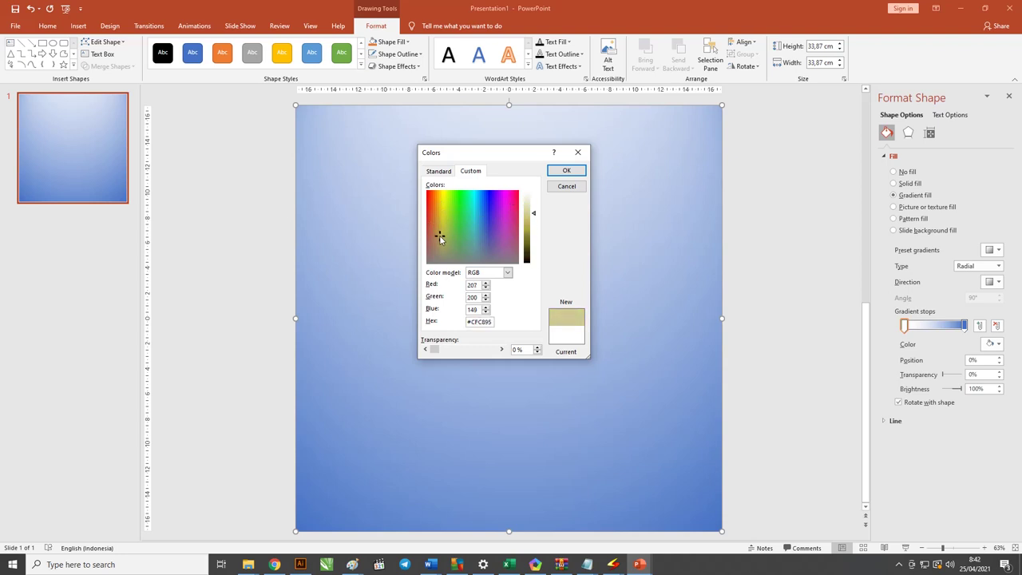
{"action": "left_click", "coordinate": [436, 245]}
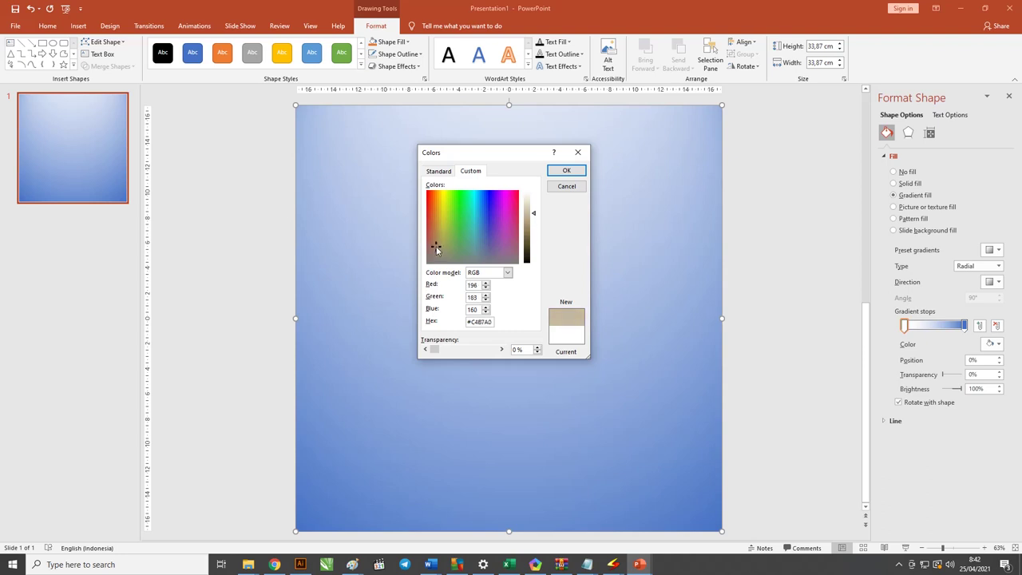
Step: Set the left gradient stop to peach hex FFE9D1
{"action": "double_click", "coordinate": [481, 321]}
{"action": "right_click", "coordinate": [481, 321]}
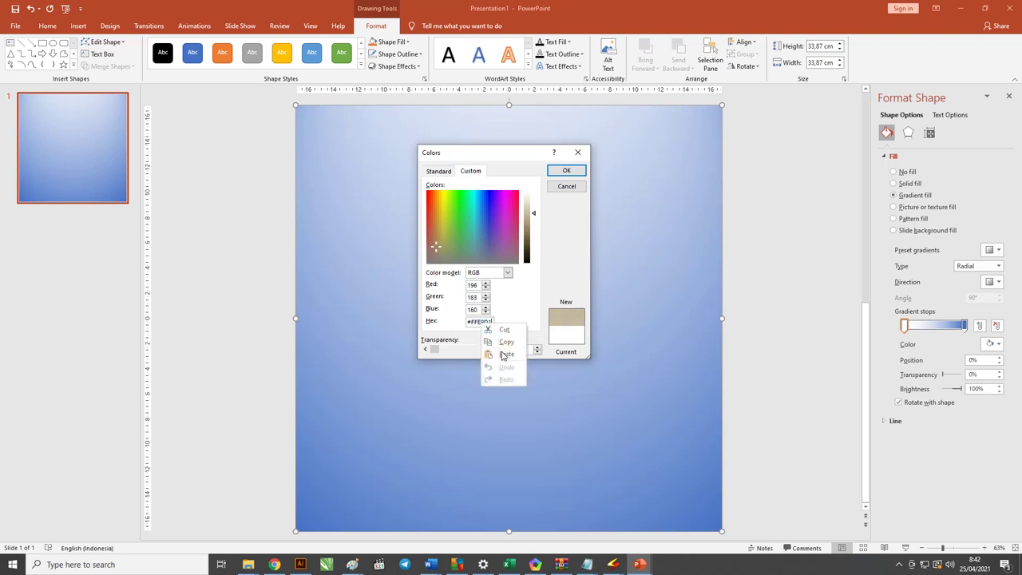
{"action": "left_click", "coordinate": [502, 356]}
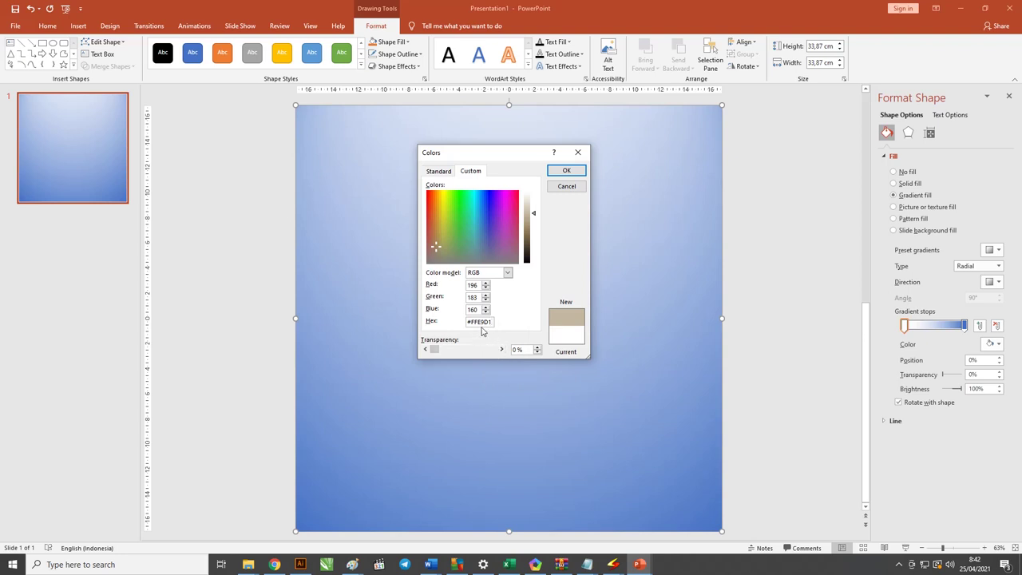
{"action": "left_click_drag", "start_coordinate": [473, 322], "coordinate": [501, 321]}
{"action": "left_click", "coordinate": [471, 309]}
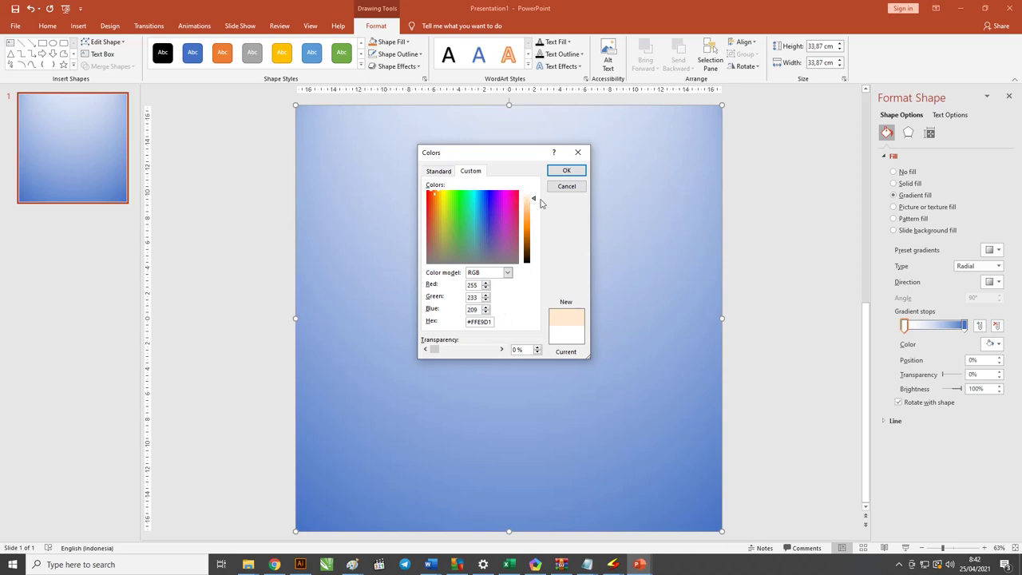
{"action": "left_click", "coordinate": [567, 173]}
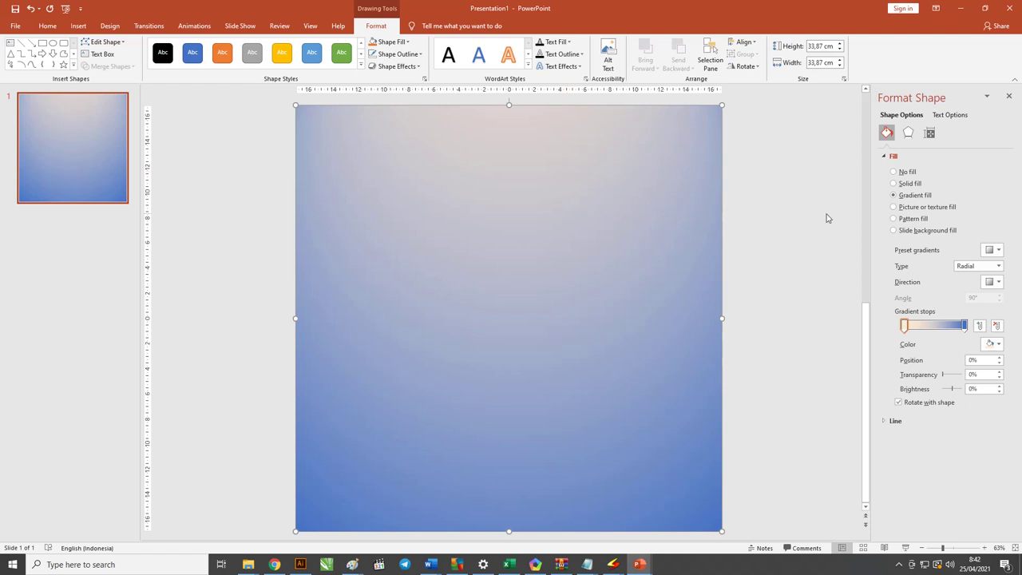
Step: Set the right gradient stop to beige hex CDB395
{"action": "left_click", "coordinate": [964, 325]}
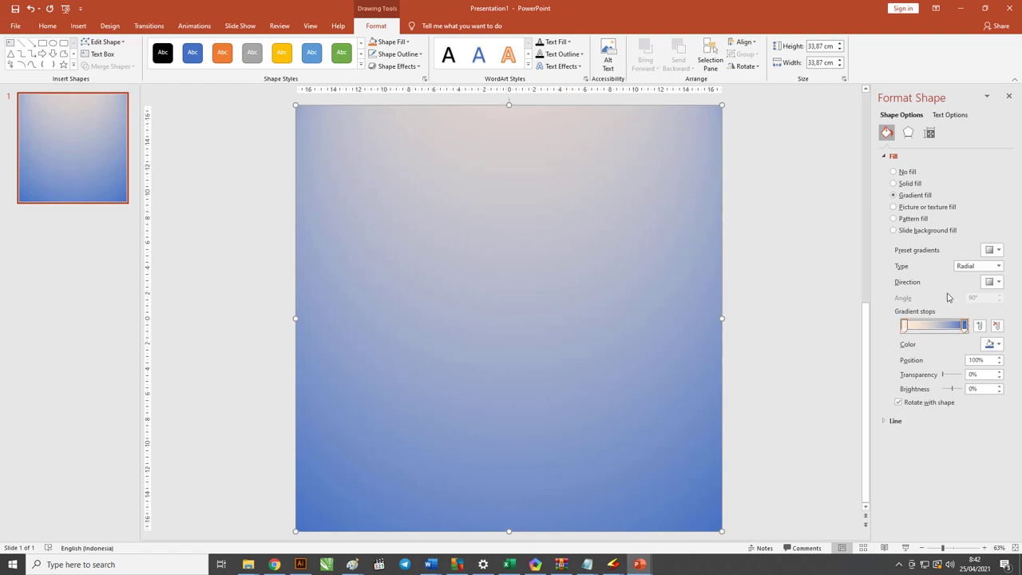
{"action": "left_click", "coordinate": [997, 345]}
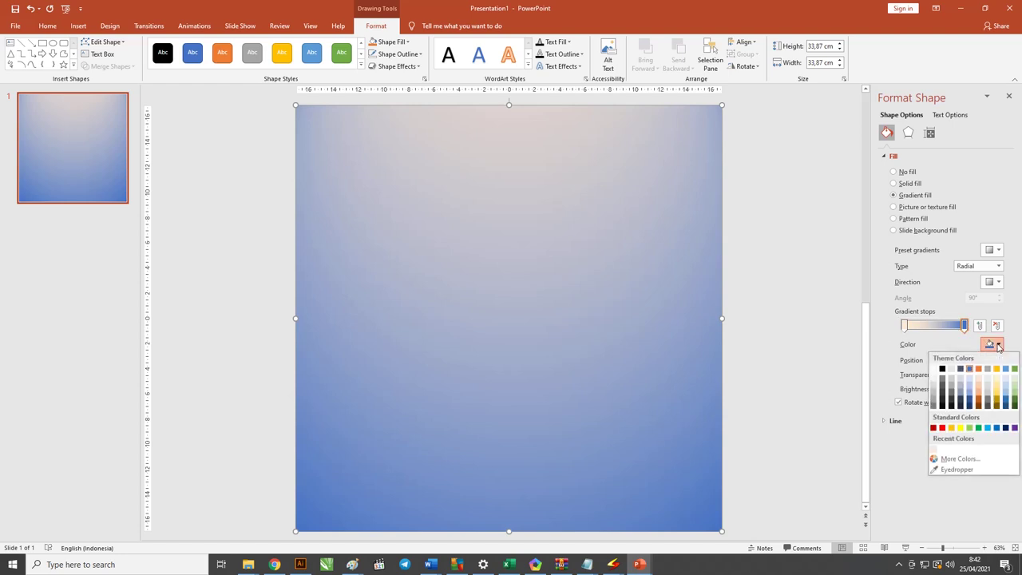
{"action": "left_click", "coordinate": [954, 459]}
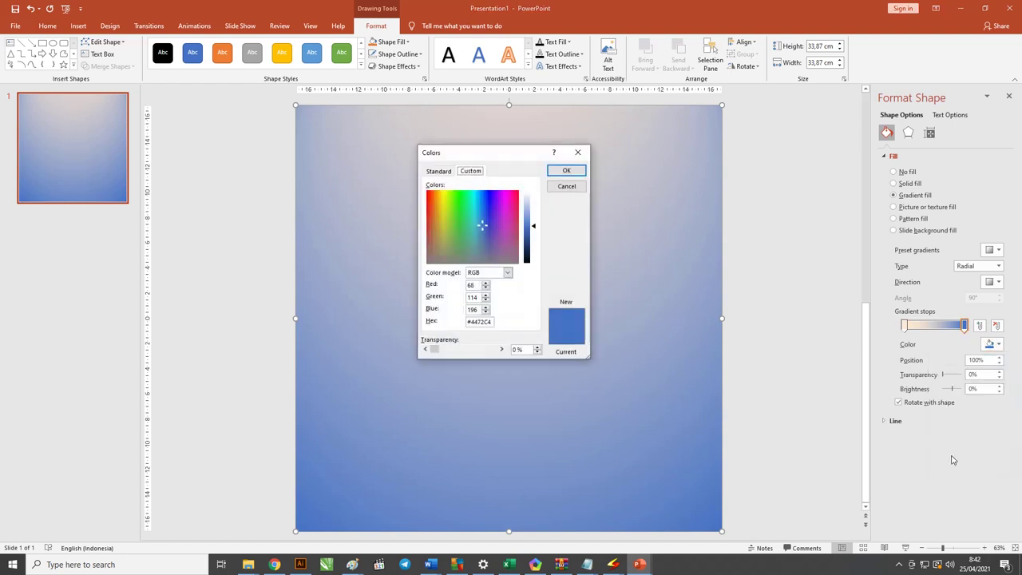
{"action": "left_click_drag", "start_coordinate": [513, 159], "coordinate": [500, 151]}
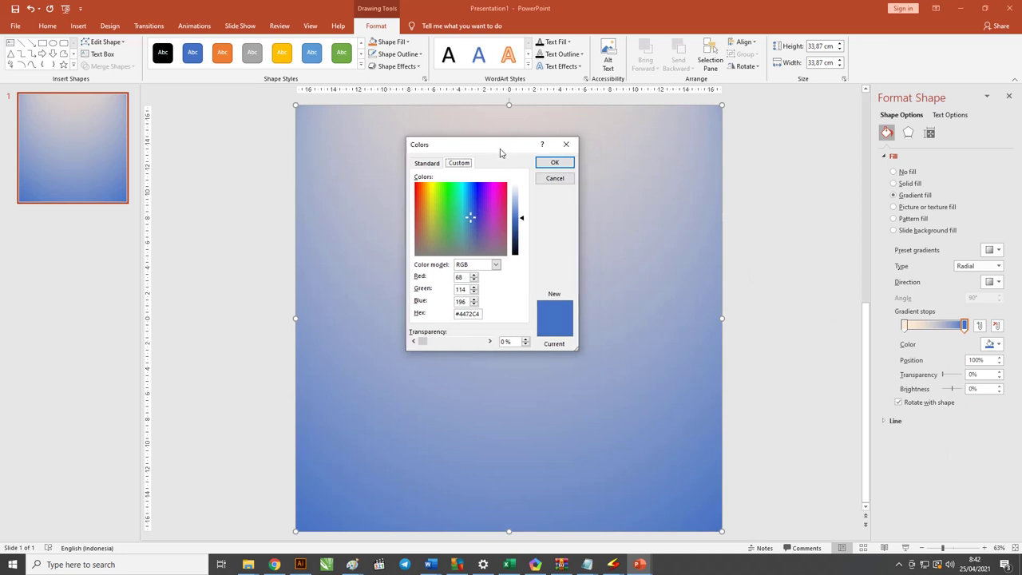
{"action": "double_click", "coordinate": [462, 314]}
{"action": "right_click", "coordinate": [465, 316]}
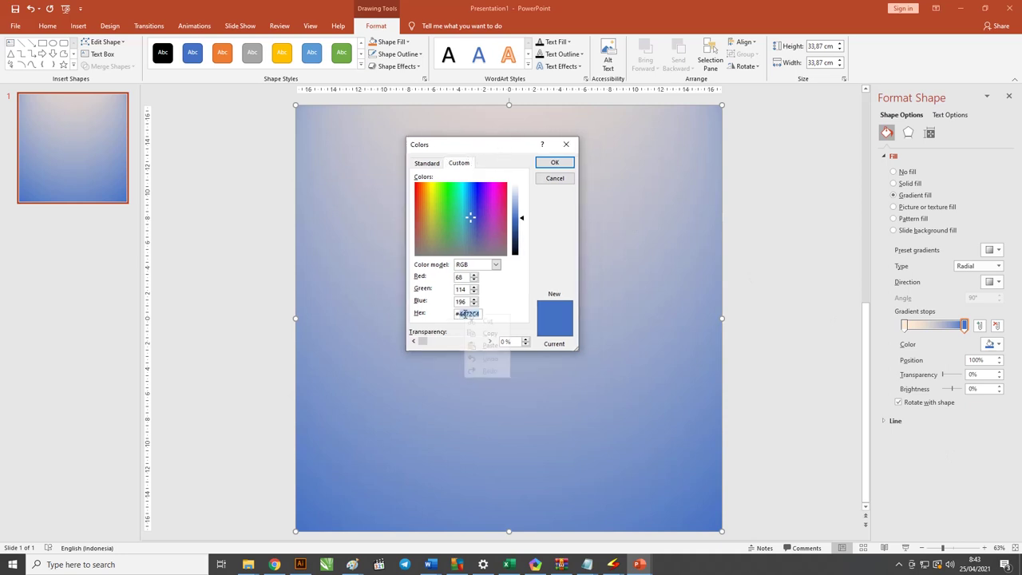
{"action": "left_click", "coordinate": [484, 349]}
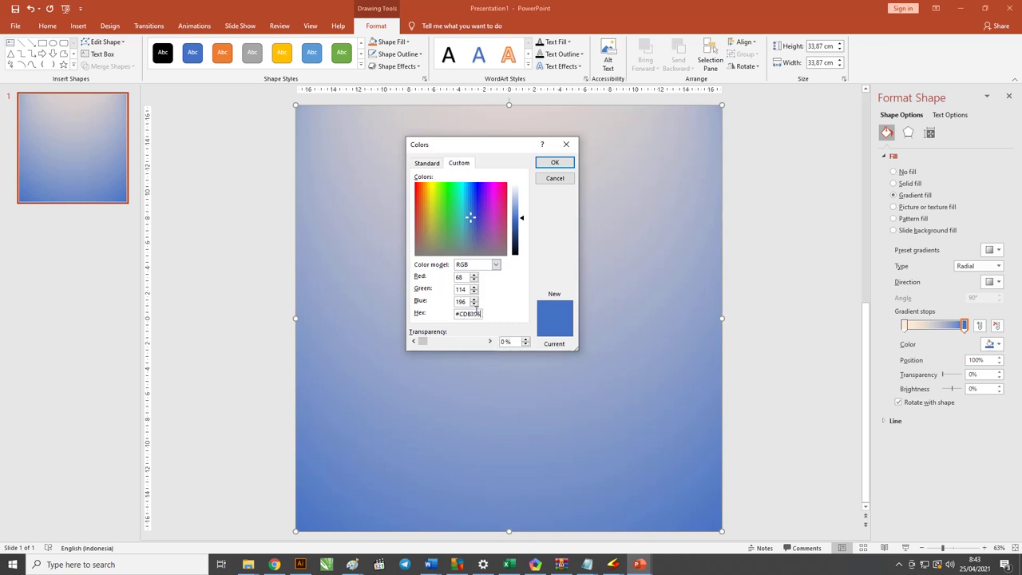
{"action": "left_click", "coordinate": [466, 302]}
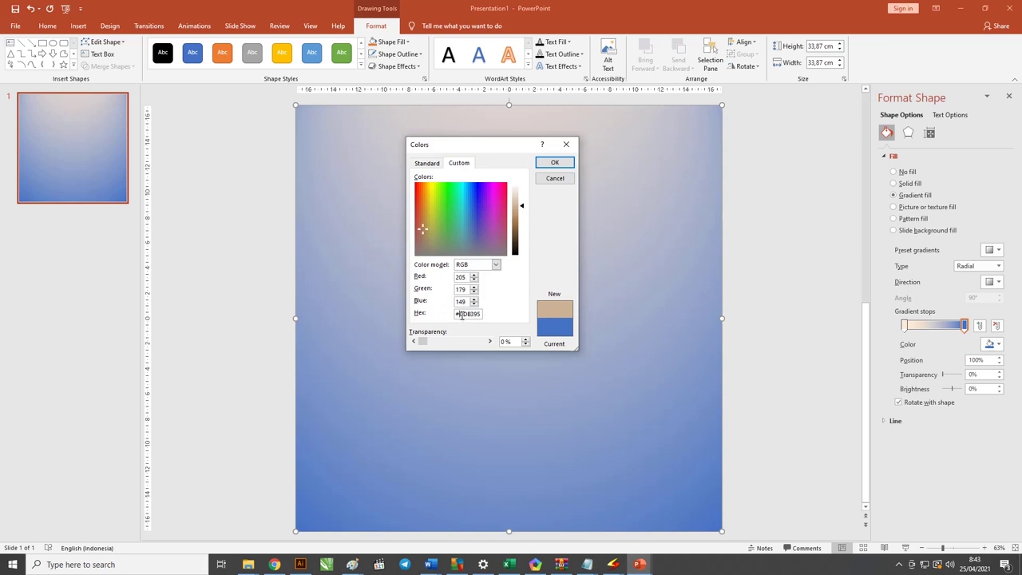
{"action": "left_click_drag", "start_coordinate": [461, 316], "coordinate": [501, 315]}
{"action": "left_click_drag", "start_coordinate": [486, 153], "coordinate": [468, 138]}
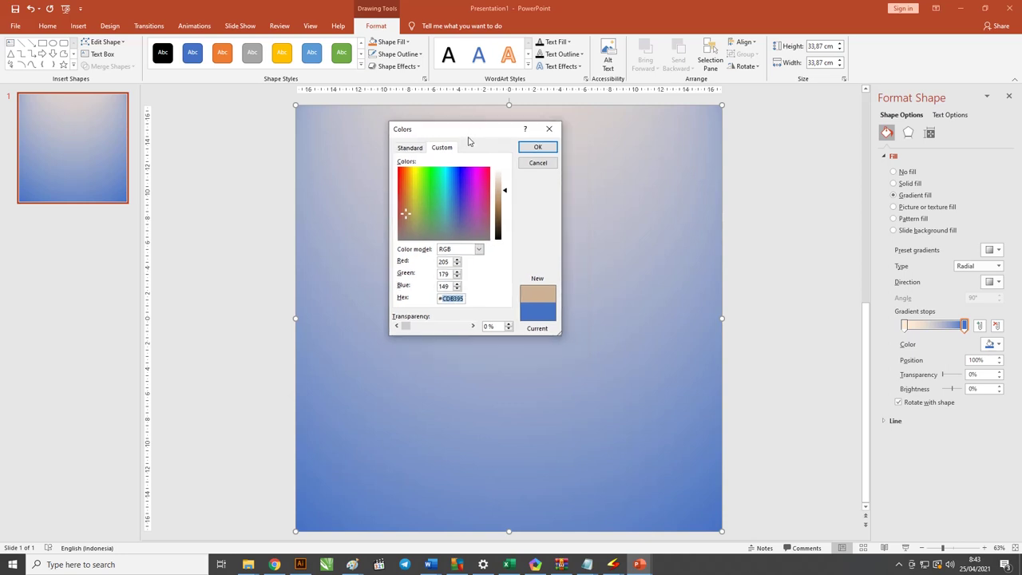
{"action": "left_click", "coordinate": [537, 150]}
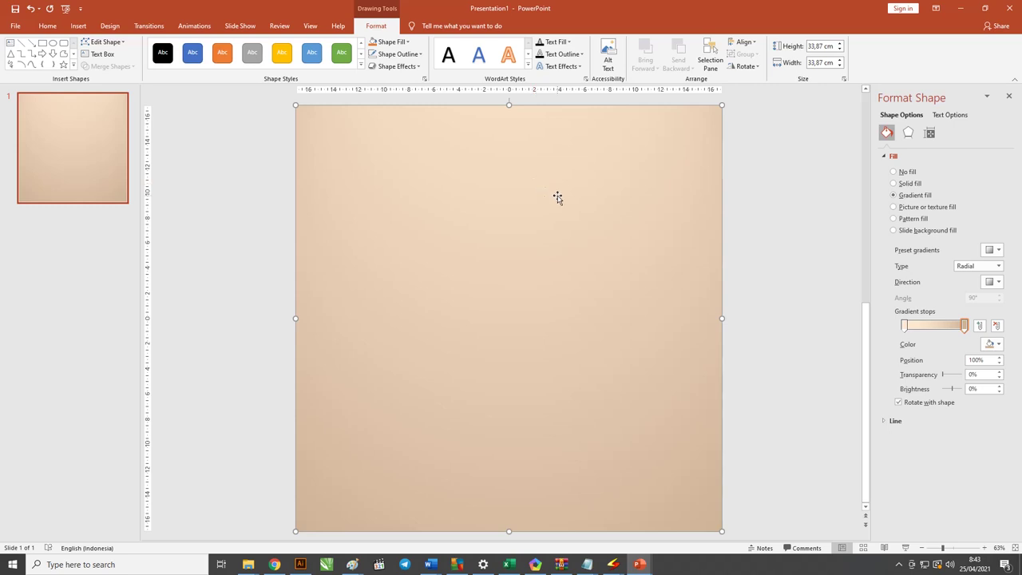
Step: Set the gradient direction to From Center and move the beige stop to about 91%
{"action": "left_click", "coordinate": [998, 282]}
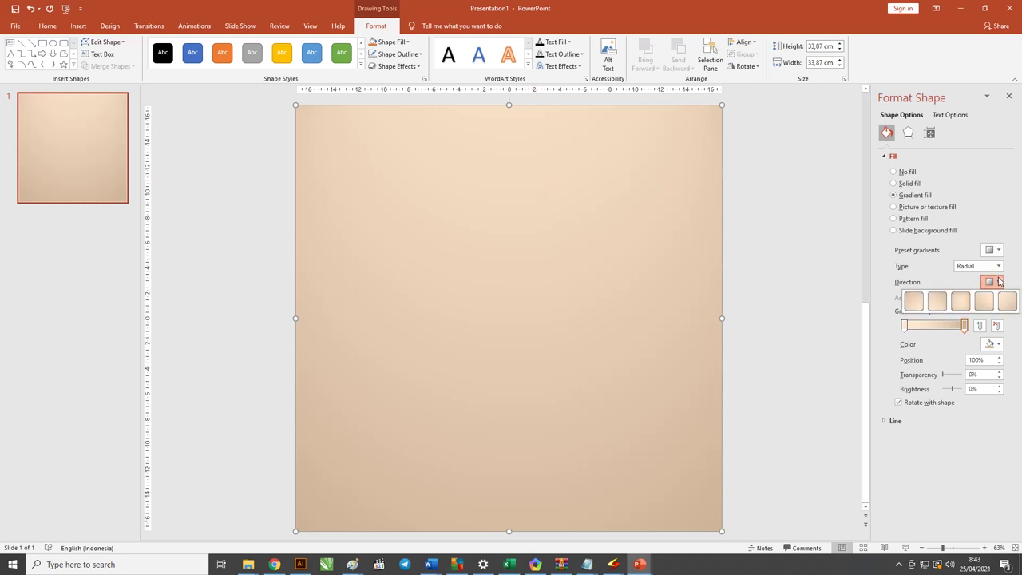
{"action": "left_click", "coordinate": [961, 300]}
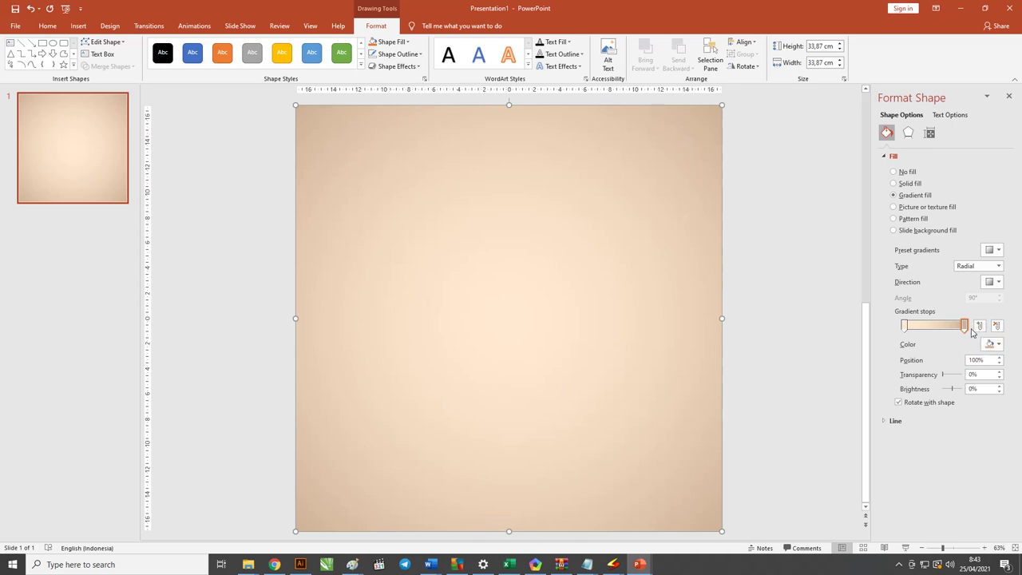
{"action": "left_click_drag", "start_coordinate": [965, 325], "coordinate": [949, 327]}
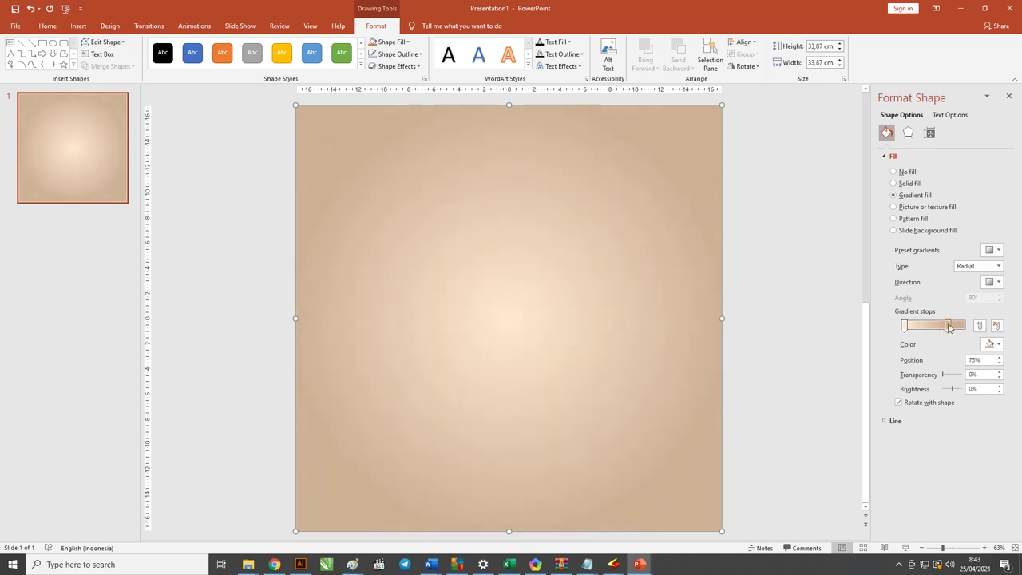
{"action": "left_click", "coordinate": [904, 328]}
{"action": "left_click", "coordinate": [805, 245]}
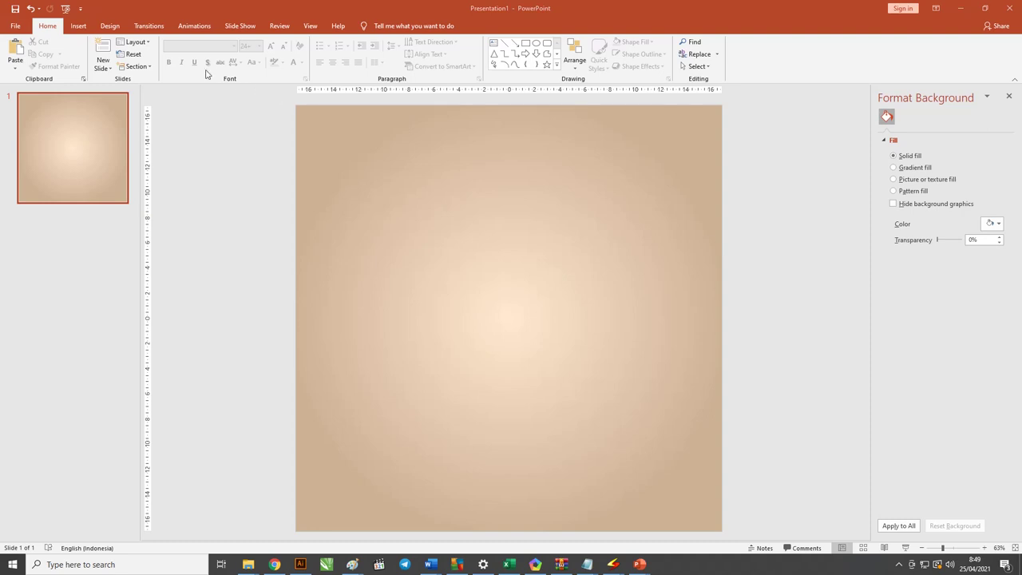
Step: Insert all nine SVG files from the Desain Ramadhan Sale 1 Power Point folder
{"action": "left_click", "coordinate": [79, 26]}
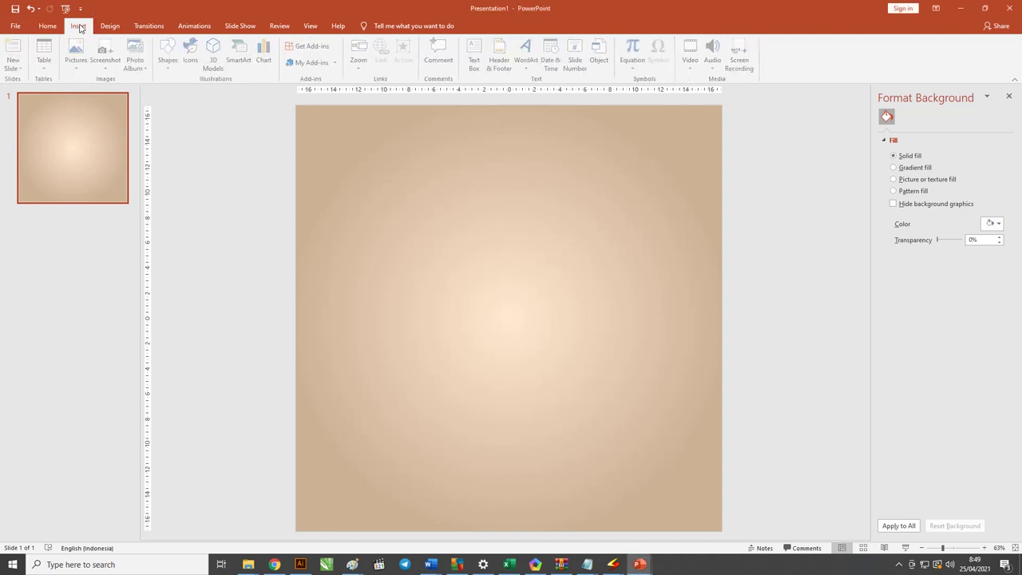
{"action": "left_click", "coordinate": [79, 52]}
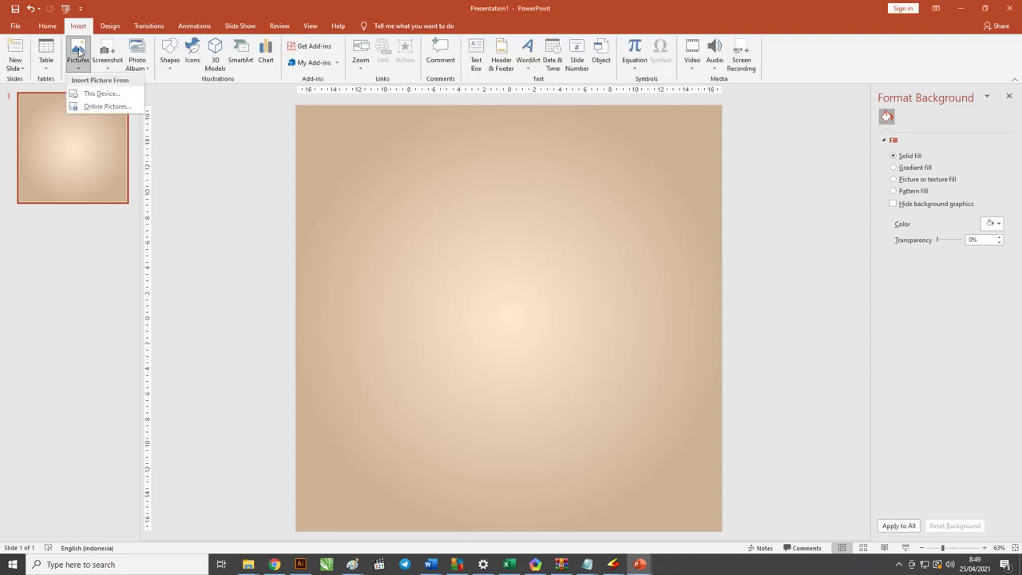
{"action": "left_click", "coordinate": [77, 94]}
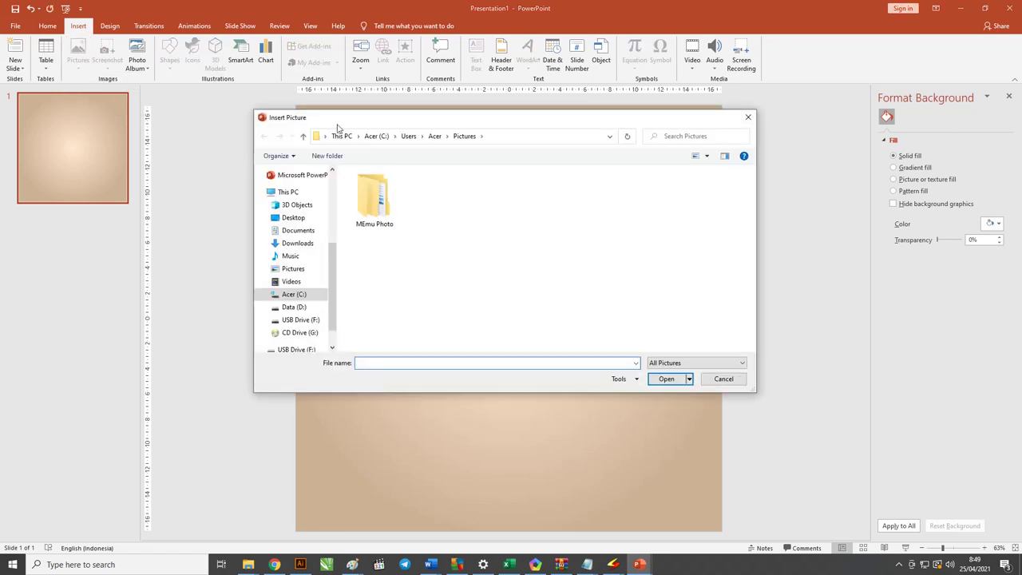
{"action": "left_click", "coordinate": [519, 136]}
{"action": "type", "text": "F:\\Data\\Desain Ramadhan Sale\\Desain Ramdhan Sale 1\\Desain Ramadhan Sale 1 Power Point"}
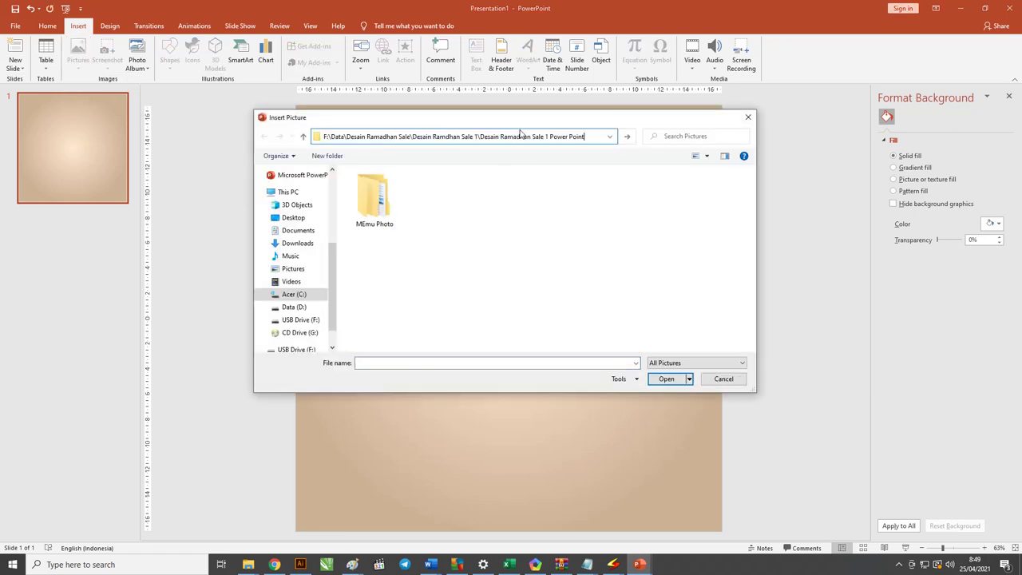
{"action": "key", "text": "Return"}
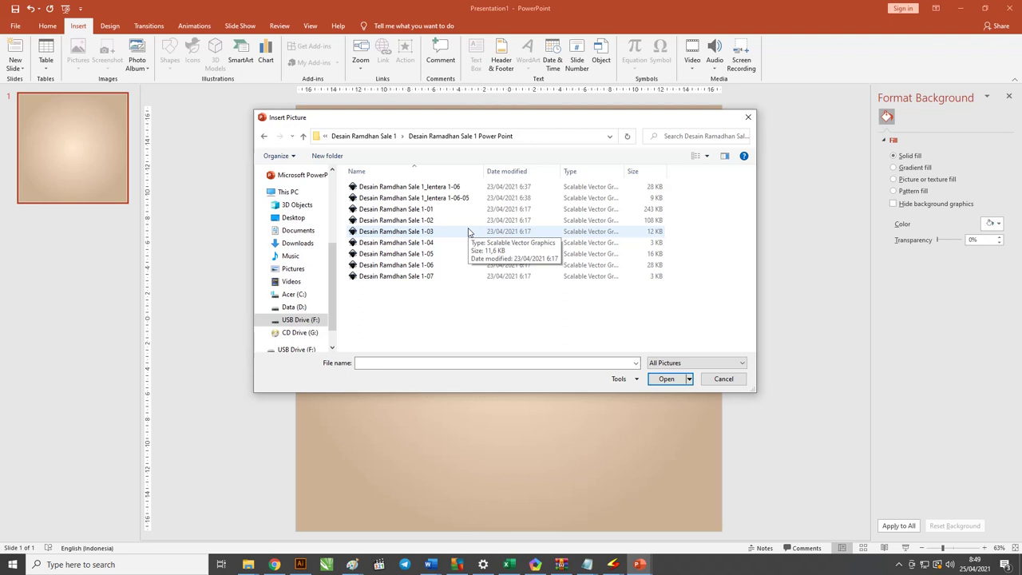
{"action": "left_click", "coordinate": [431, 188]}
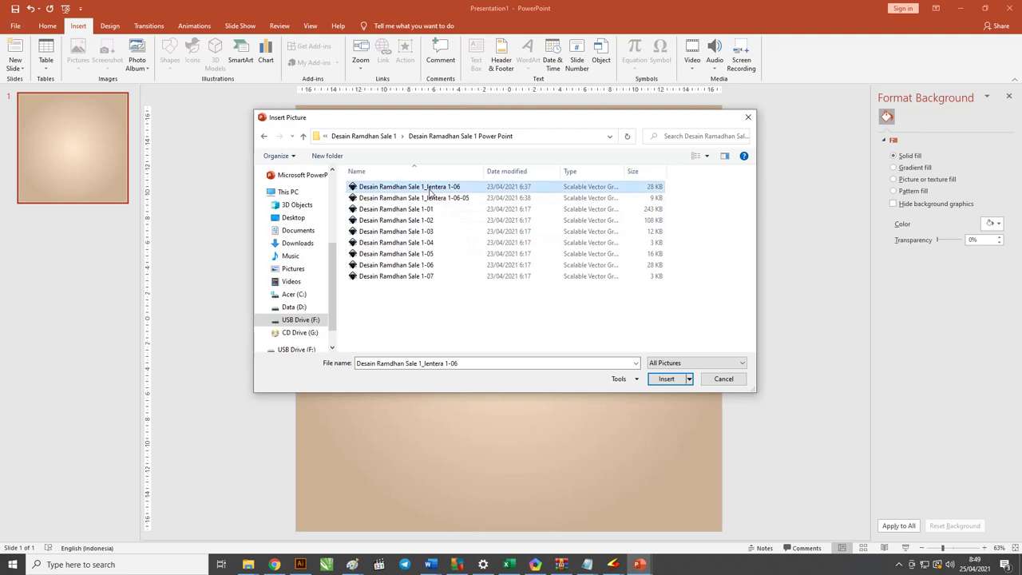
{"action": "left_click", "coordinate": [407, 276], "text": "shift"}
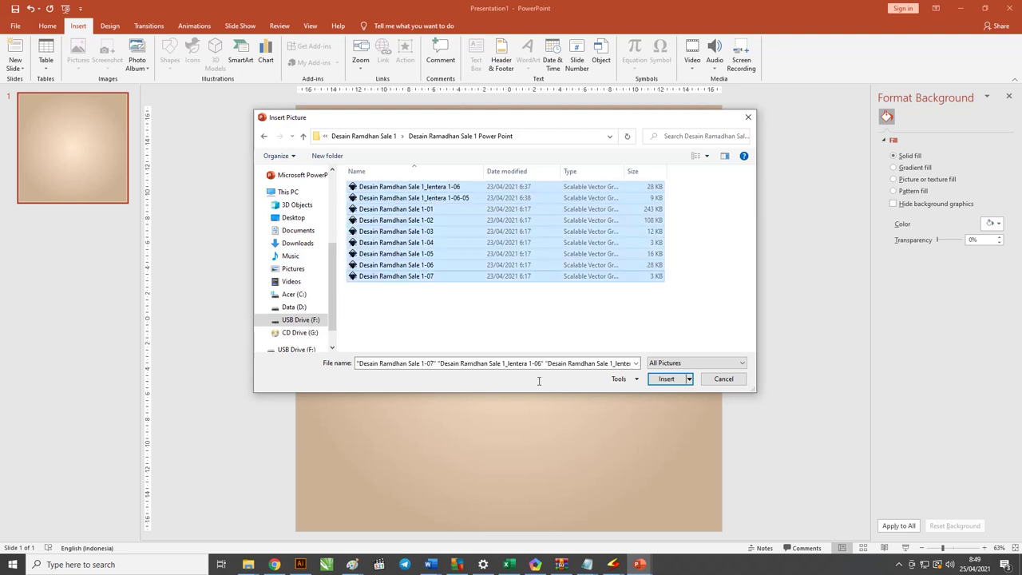
{"action": "left_click", "coordinate": [672, 380]}
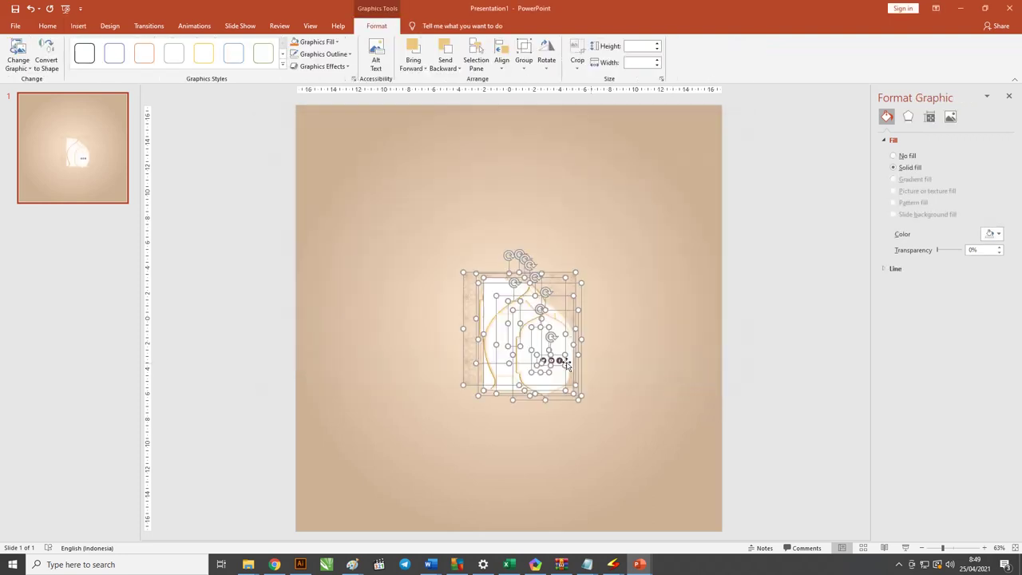
Step: Group the graphics, move them beside the slide, enlarge to 40 × 37,04 cm, then ungroup
{"action": "left_click_drag", "start_coordinate": [751, 450], "coordinate": [437, 258]}
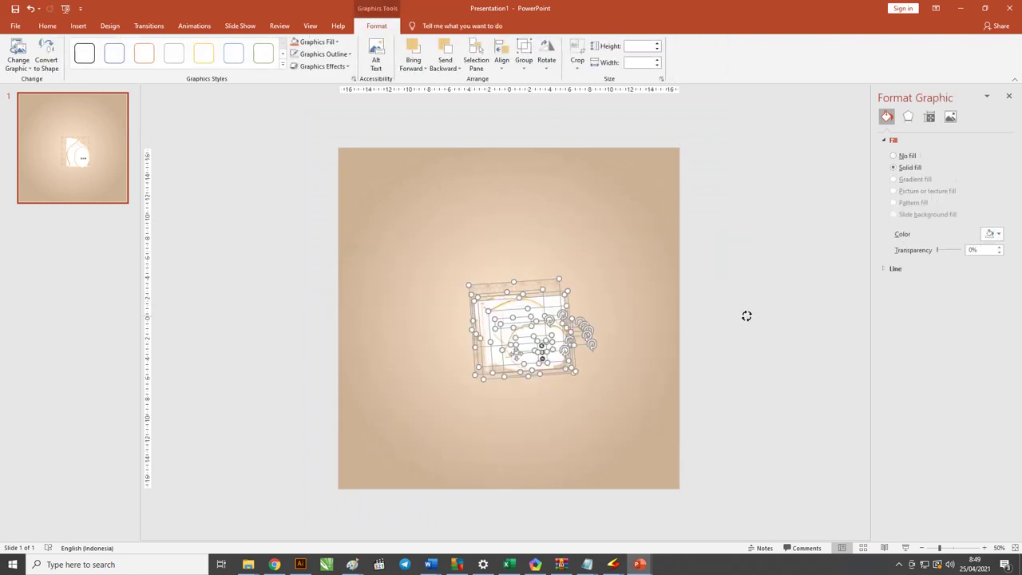
{"action": "key", "text": "ctrl+g"}
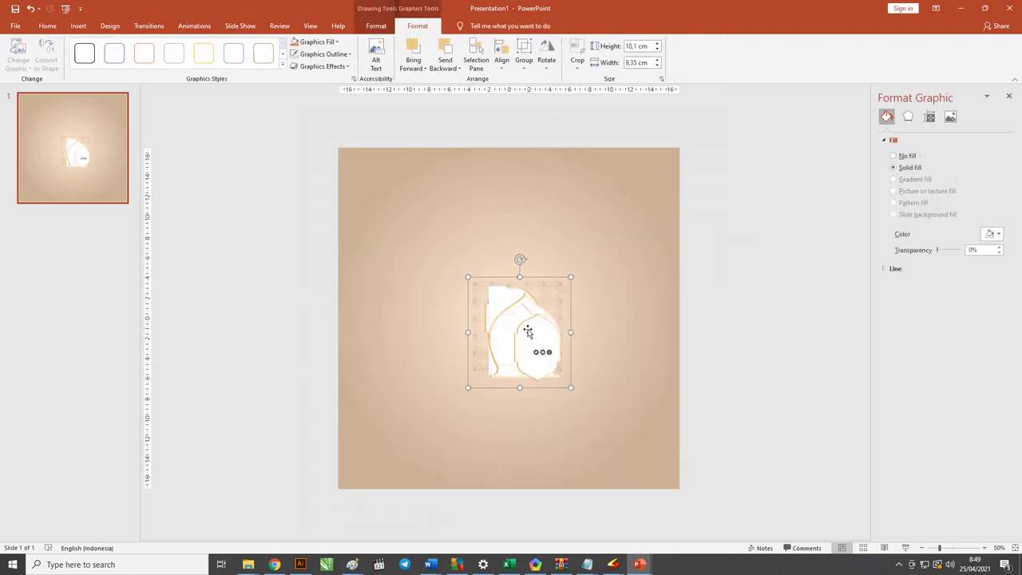
{"action": "mouse_move", "coordinate": [514, 319]}
{"action": "left_mouse_down"}
{"action": "mouse_move", "coordinate": [616, 317]}
{"action": "mouse_move", "coordinate": [731, 296]}
{"action": "mouse_move", "coordinate": [790, 201]}
{"action": "left_mouse_up"}
{"action": "scroll", "coordinate": [468, 267], "scroll_direction": "down", "scroll_amount": 1, "text": "ctrl"}
{"action": "scroll", "coordinate": [679, 326], "scroll_direction": "down", "scroll_amount": 1, "text": "ctrl"}
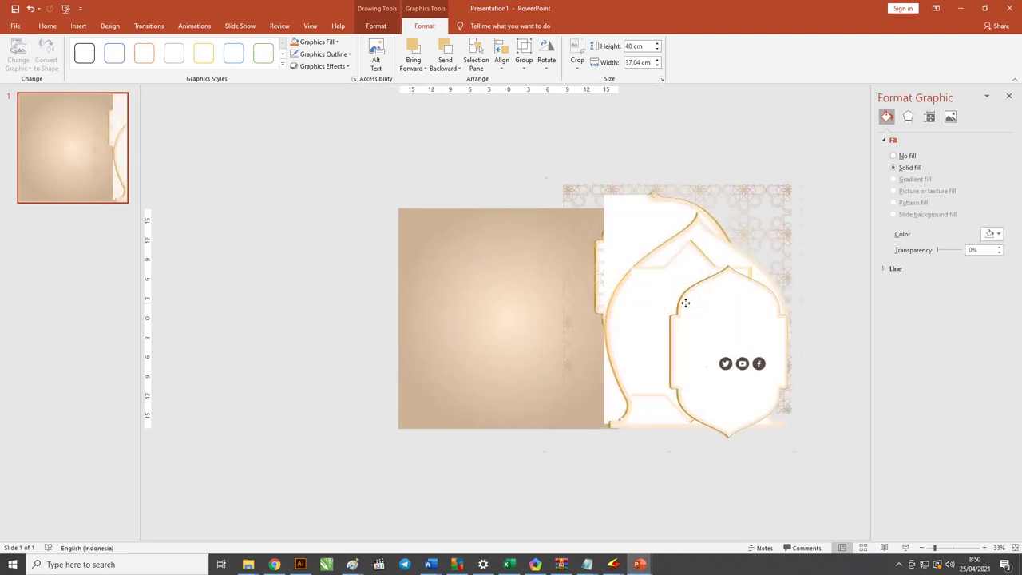
{"action": "left_click_drag", "start_coordinate": [684, 301], "coordinate": [751, 325]}
{"action": "right_click", "coordinate": [748, 322]}
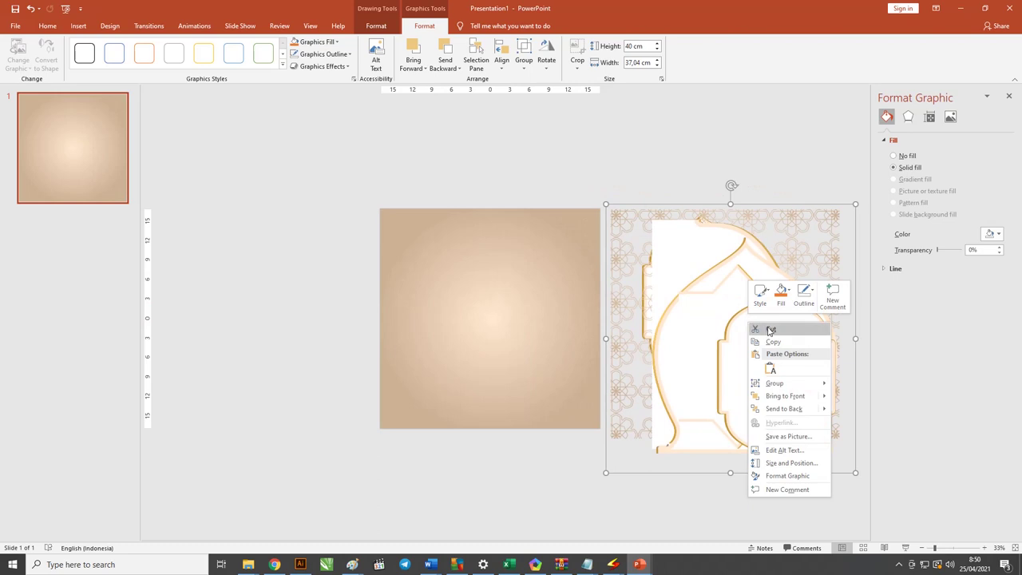
{"action": "mouse_move", "coordinate": [774, 383]}
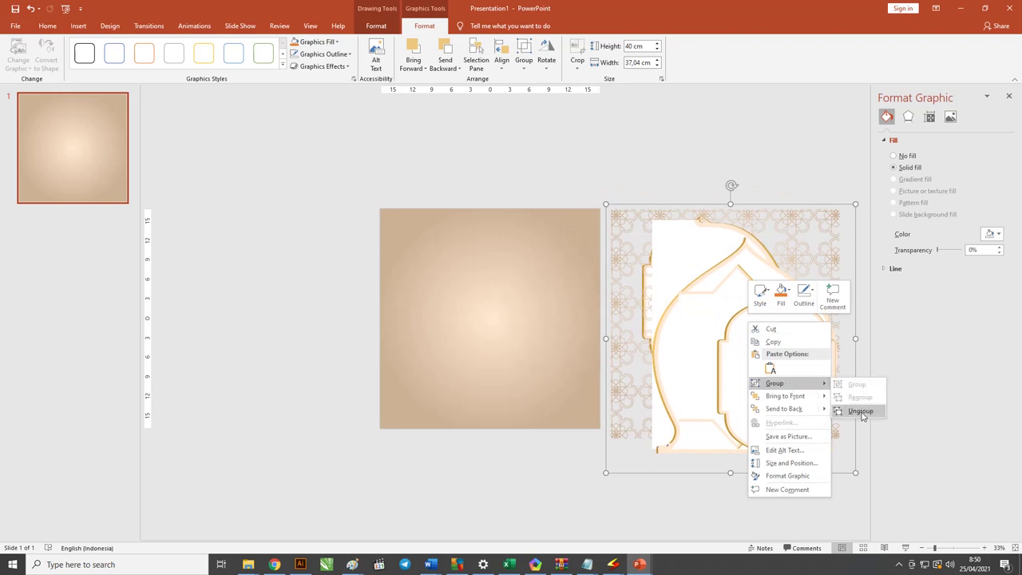
{"action": "left_click", "coordinate": [861, 411]}
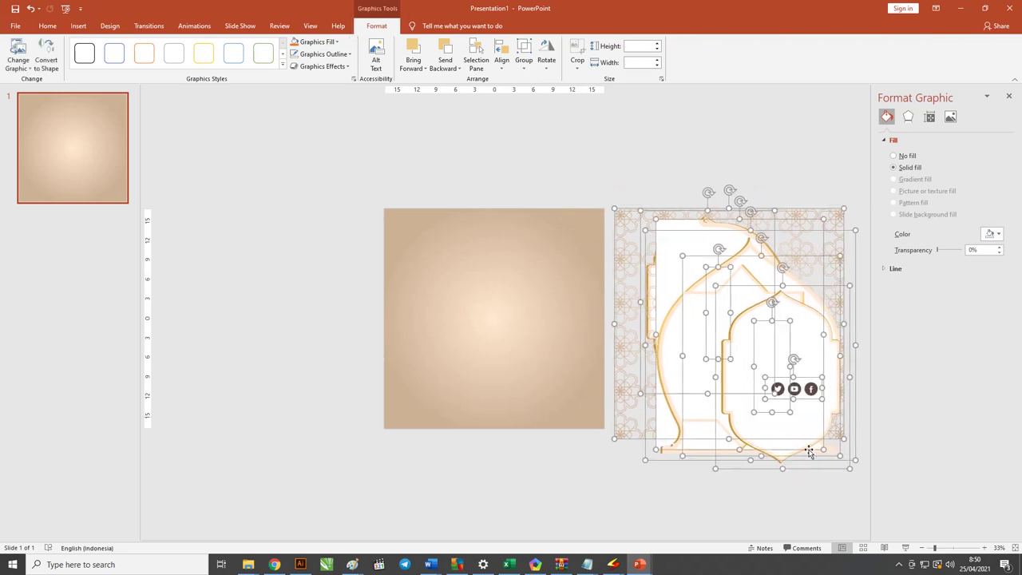
Step: Spread the social icons, star, domes, arch, pattern and lanterns out around the slide
{"action": "left_click", "coordinate": [803, 488]}
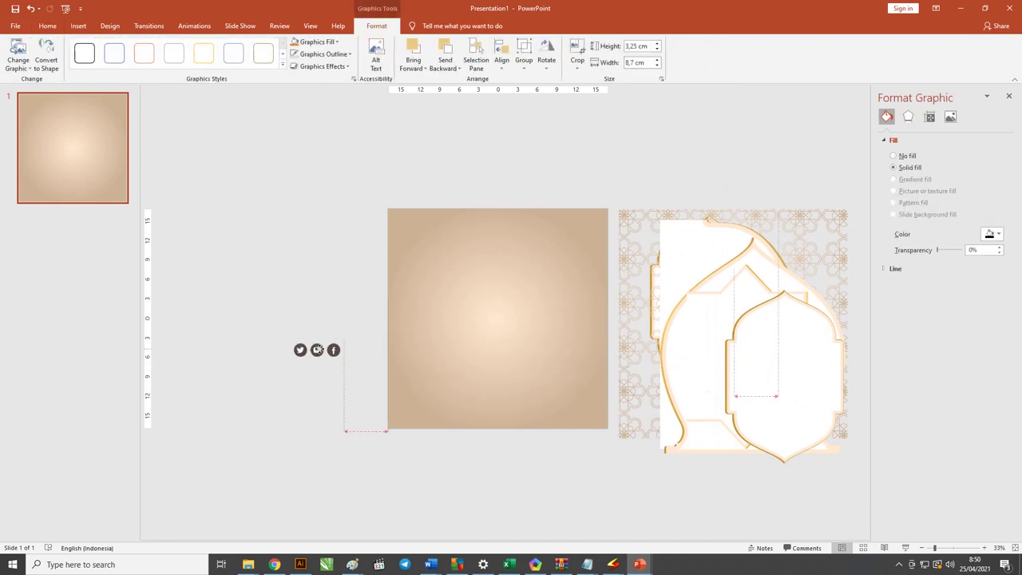
{"action": "left_click_drag", "start_coordinate": [800, 390], "coordinate": [317, 352]}
{"action": "mouse_move", "coordinate": [777, 410]}
{"action": "left_mouse_down"}
{"action": "mouse_move", "coordinate": [362, 383]}
{"action": "mouse_move", "coordinate": [230, 252]}
{"action": "left_mouse_up"}
{"action": "mouse_move", "coordinate": [719, 345]}
{"action": "left_mouse_down"}
{"action": "mouse_move", "coordinate": [543, 389]}
{"action": "mouse_move", "coordinate": [236, 395]}
{"action": "left_mouse_up"}
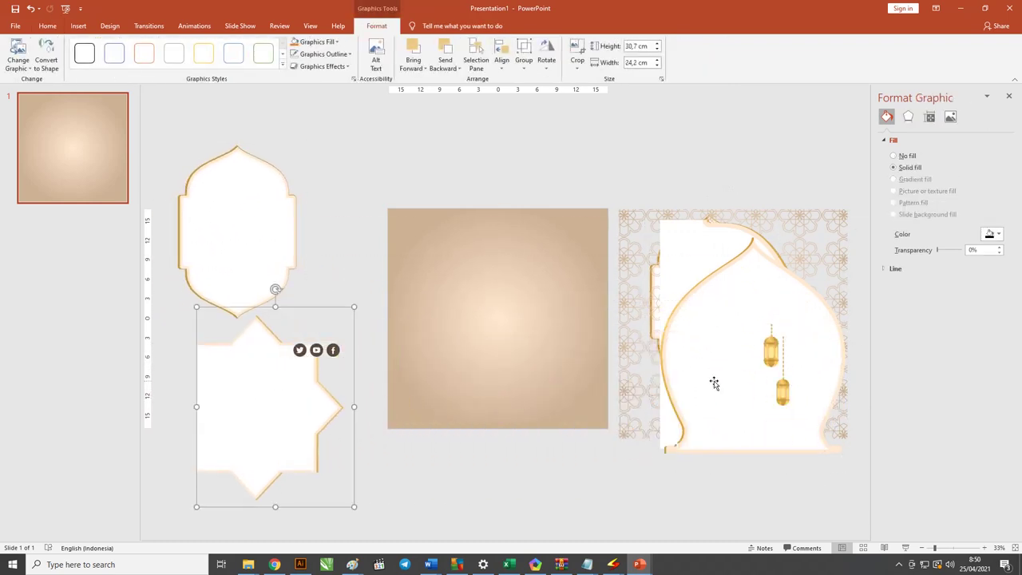
{"action": "left_click_drag", "start_coordinate": [713, 383], "coordinate": [424, 399]}
{"action": "left_click_drag", "start_coordinate": [764, 301], "coordinate": [376, 262]}
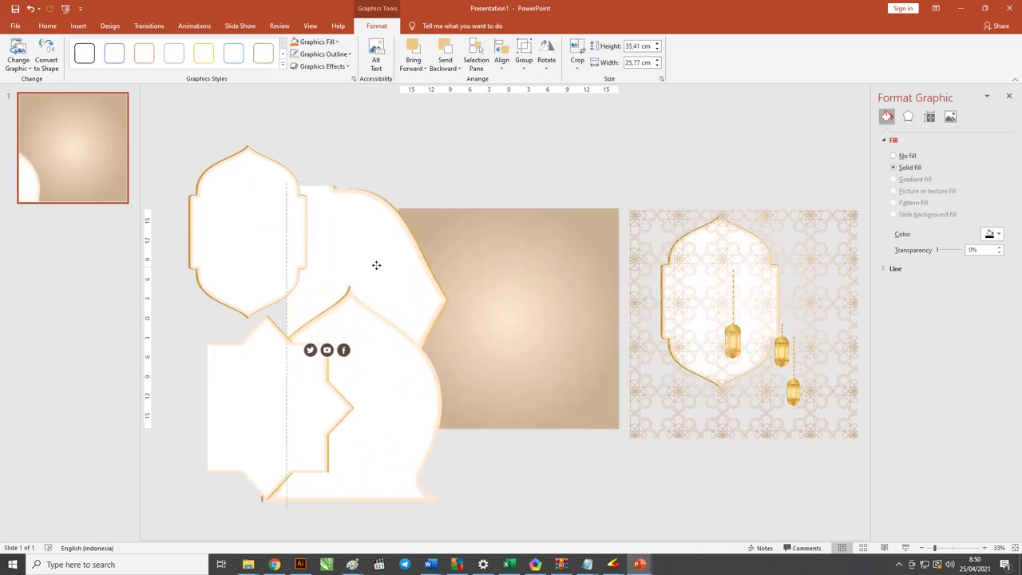
{"action": "scroll", "coordinate": [387, 251], "scroll_direction": "down", "scroll_amount": 1, "text": "ctrl"}
{"action": "left_click_drag", "start_coordinate": [433, 392], "coordinate": [329, 462]}
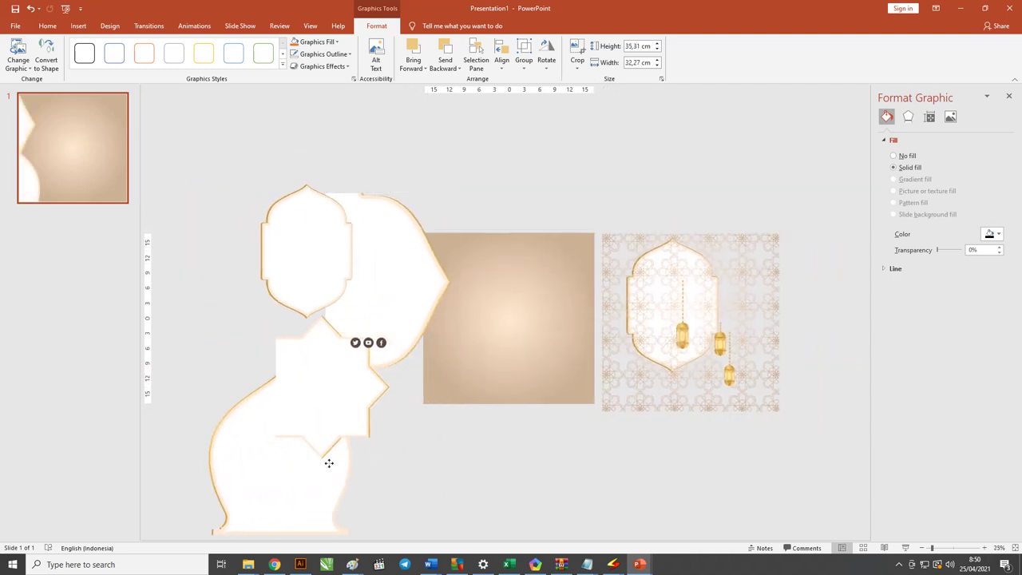
{"action": "left_click_drag", "start_coordinate": [406, 308], "coordinate": [365, 221]}
{"action": "left_click_drag", "start_coordinate": [723, 310], "coordinate": [801, 347]}
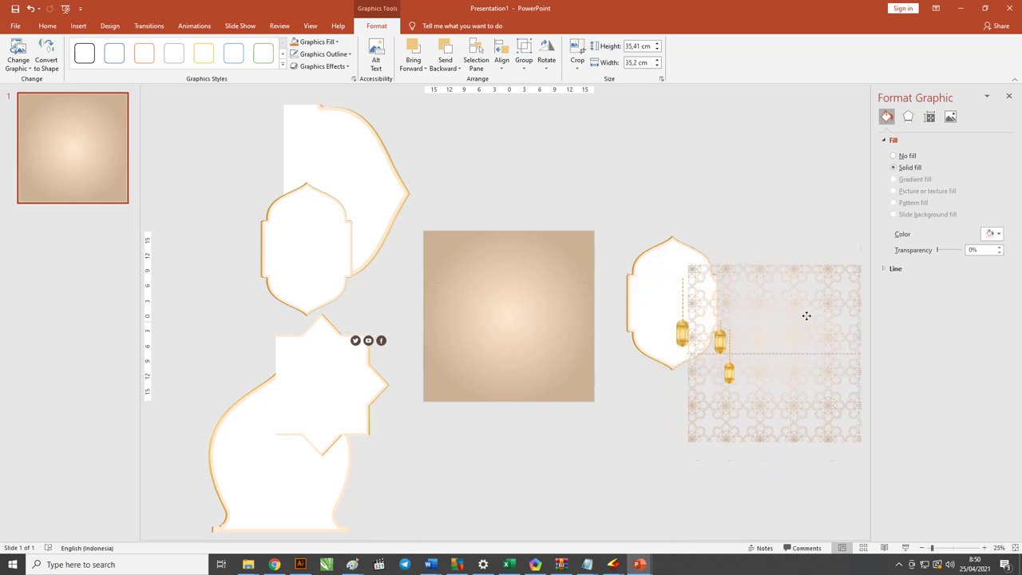
{"action": "left_click_drag", "start_coordinate": [653, 288], "coordinate": [605, 151]}
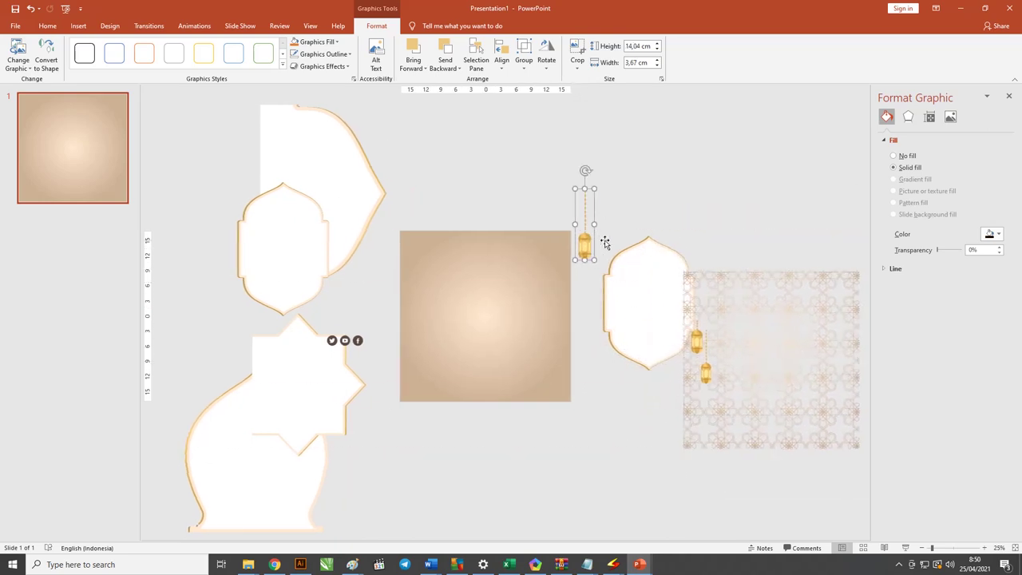
{"action": "left_click_drag", "start_coordinate": [701, 371], "coordinate": [695, 167]}
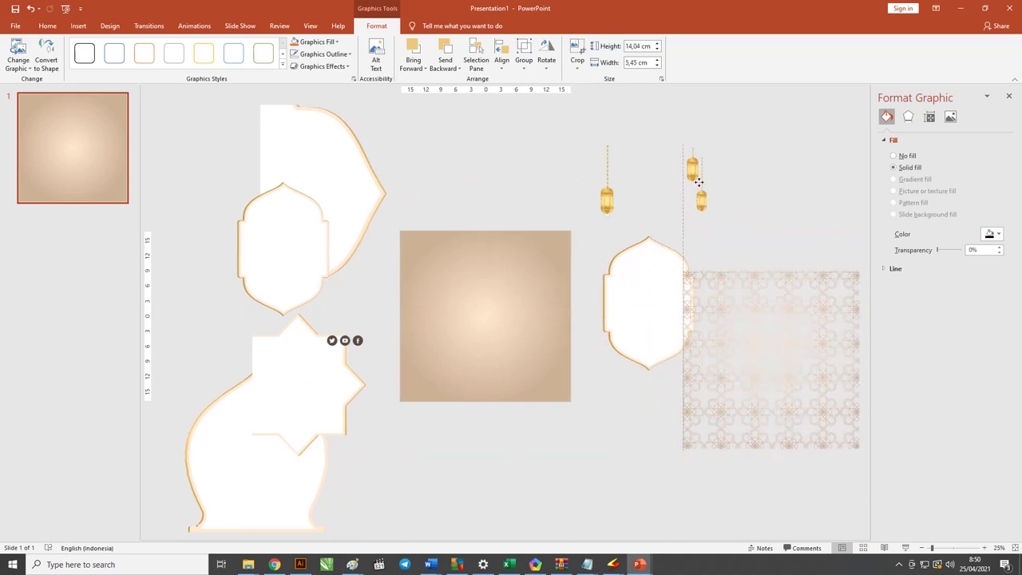
Step: Centre the 28,08 × 20,54 cm white arch frame on the slide and delete three leftover shapes
{"action": "left_click_drag", "start_coordinate": [645, 279], "coordinate": [619, 279]}
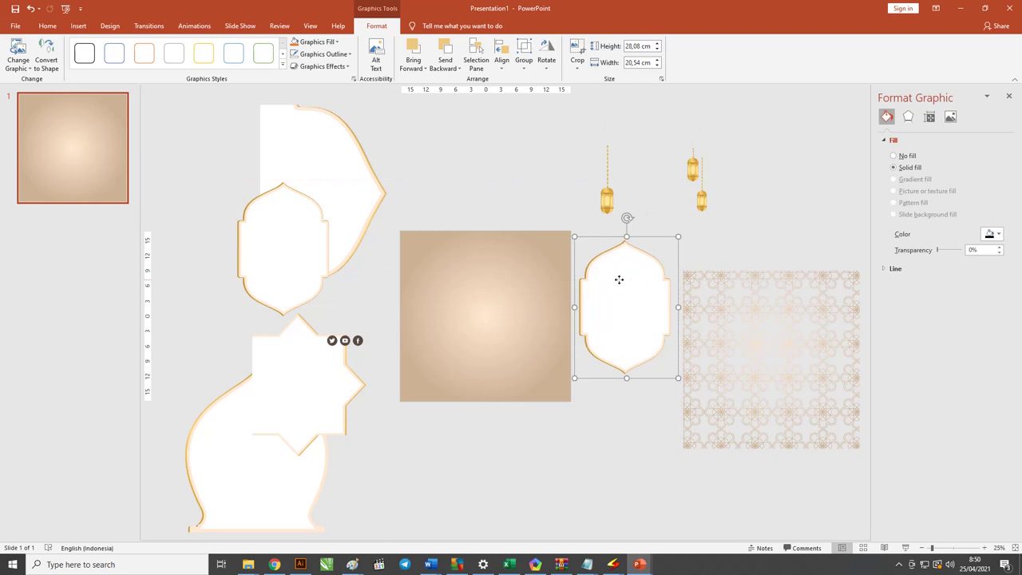
{"action": "left_click_drag", "start_coordinate": [642, 301], "coordinate": [479, 301]}
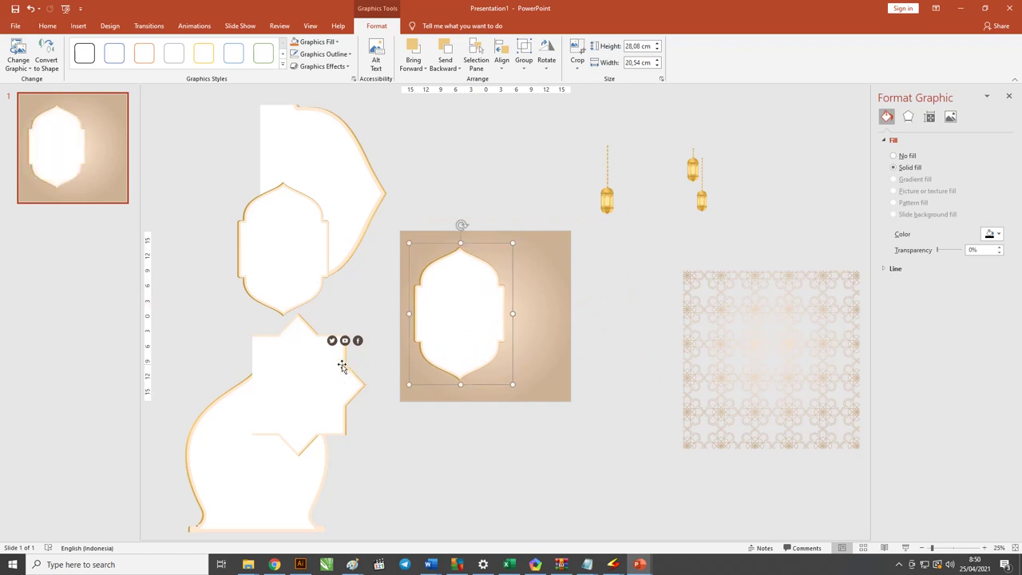
{"action": "left_click", "coordinate": [323, 216]}
{"action": "left_click", "coordinate": [295, 217], "text": "shift"}
{"action": "left_click", "coordinate": [300, 335], "text": "shift"}
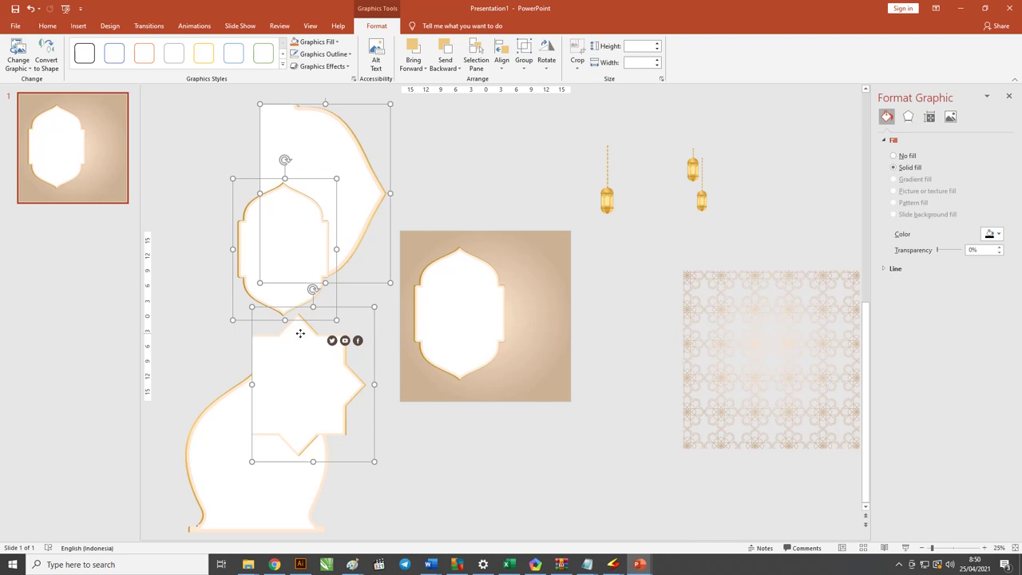
{"action": "key", "text": "Delete"}
Step: Delete the remaining white dome shape
{"action": "left_click", "coordinate": [283, 444]}
{"action": "left_click_drag", "start_coordinate": [283, 445], "coordinate": [282, 291]}
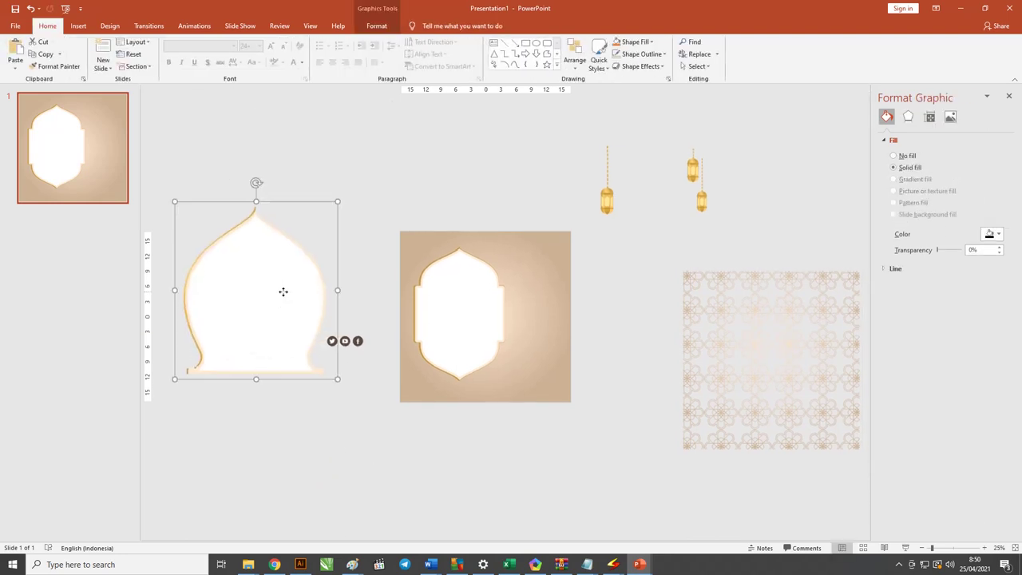
{"action": "key", "text": "Delete"}
Step: Select the arch frame and zoom in to inspect its gold outline and peach inner edge
{"action": "left_click", "coordinate": [479, 324]}
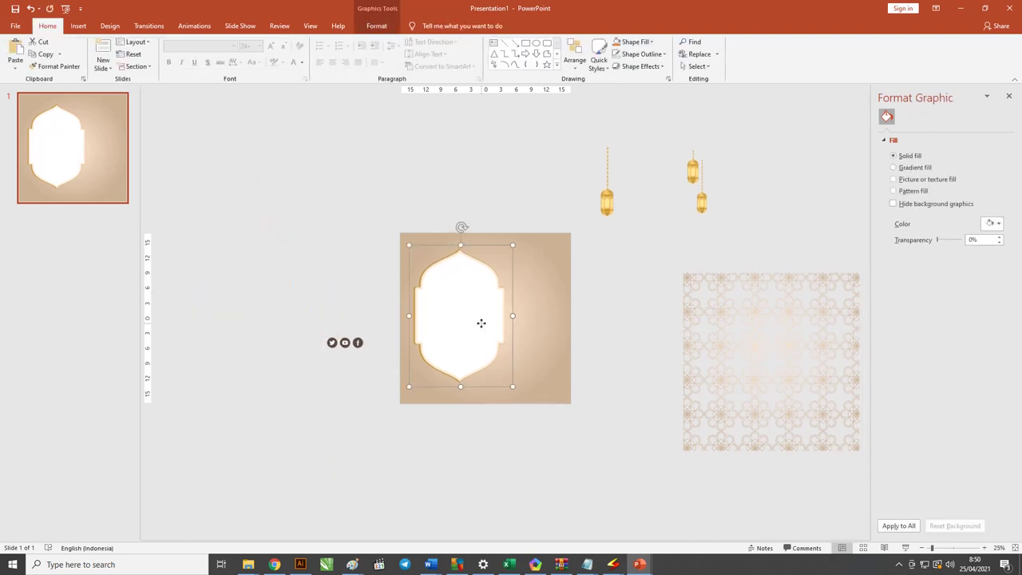
{"action": "scroll", "coordinate": [506, 333], "scroll_direction": "up", "scroll_amount": 4}
{"action": "scroll", "coordinate": [495, 327], "scroll_direction": "up", "scroll_amount": 1}
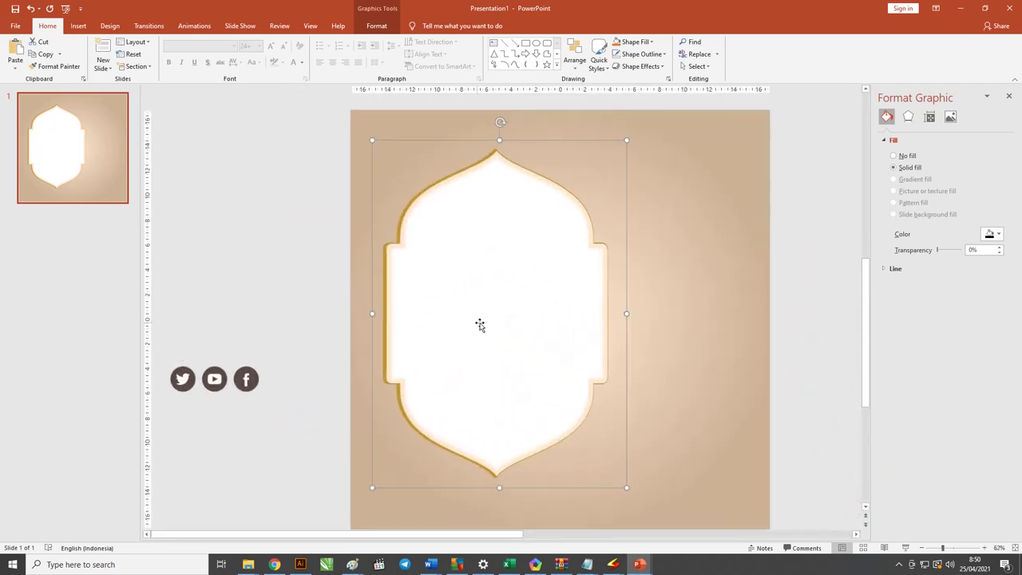
{"action": "scroll", "coordinate": [495, 319], "scroll_direction": "up", "scroll_amount": 1}
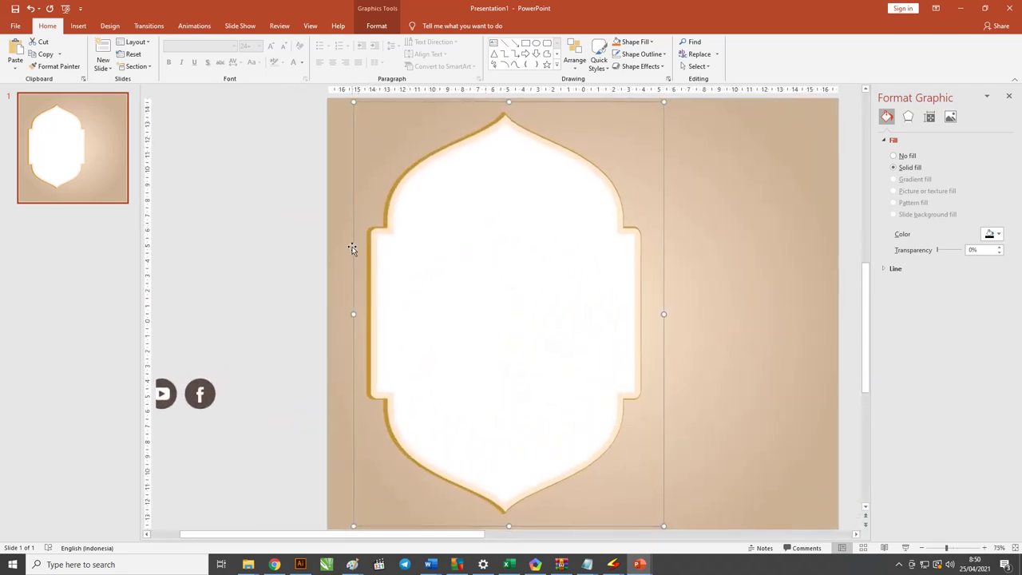
{"action": "scroll", "coordinate": [352, 246], "scroll_direction": "down", "scroll_amount": 2}
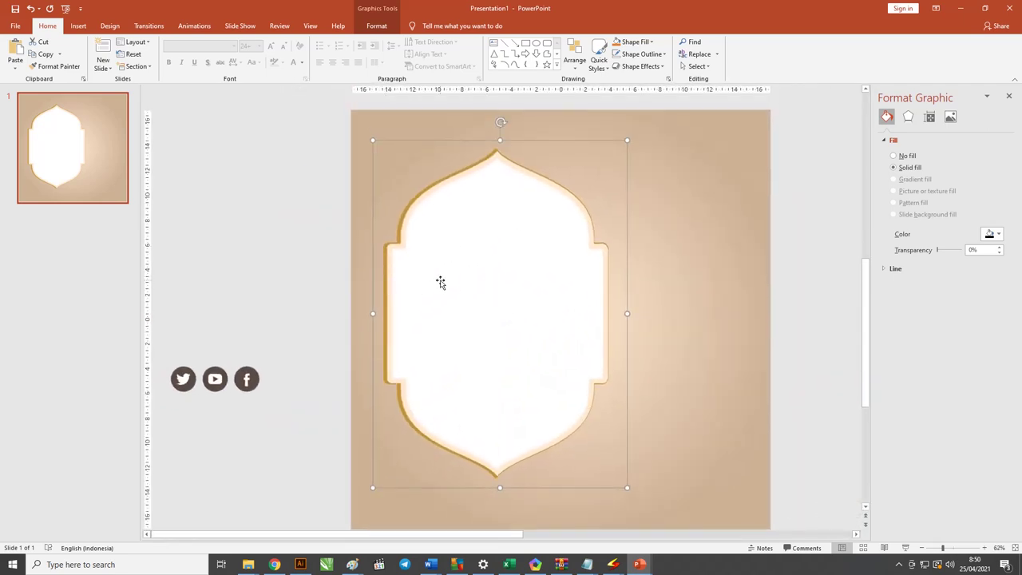
{"action": "scroll", "coordinate": [418, 241], "scroll_direction": "up", "scroll_amount": 10}
{"action": "scroll", "coordinate": [417, 242], "scroll_direction": "up", "scroll_amount": 1}
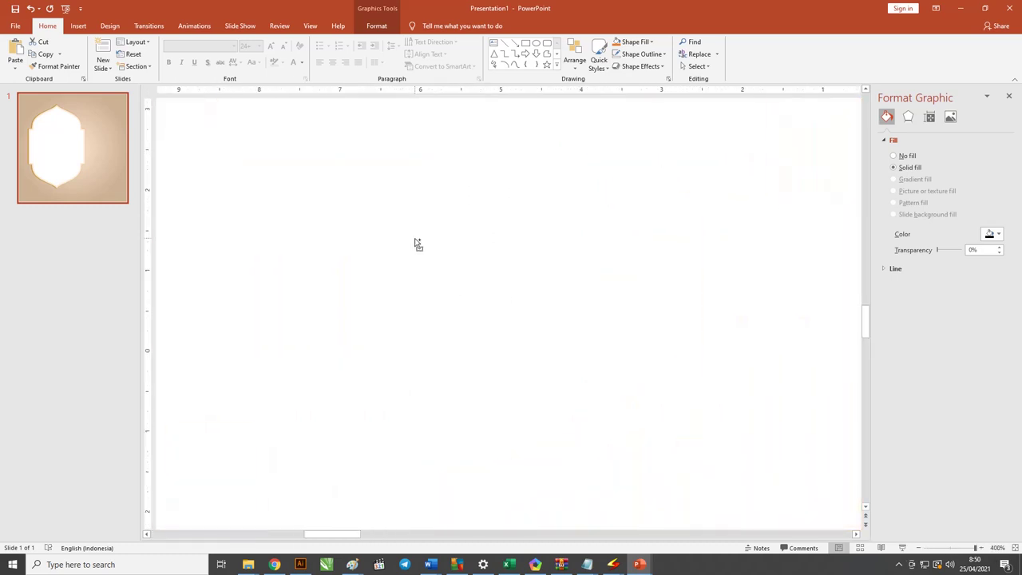
{"action": "scroll", "coordinate": [399, 238], "scroll_direction": "down", "scroll_amount": 1}
{"action": "scroll", "coordinate": [240, 184], "scroll_direction": "down", "scroll_amount": 2}
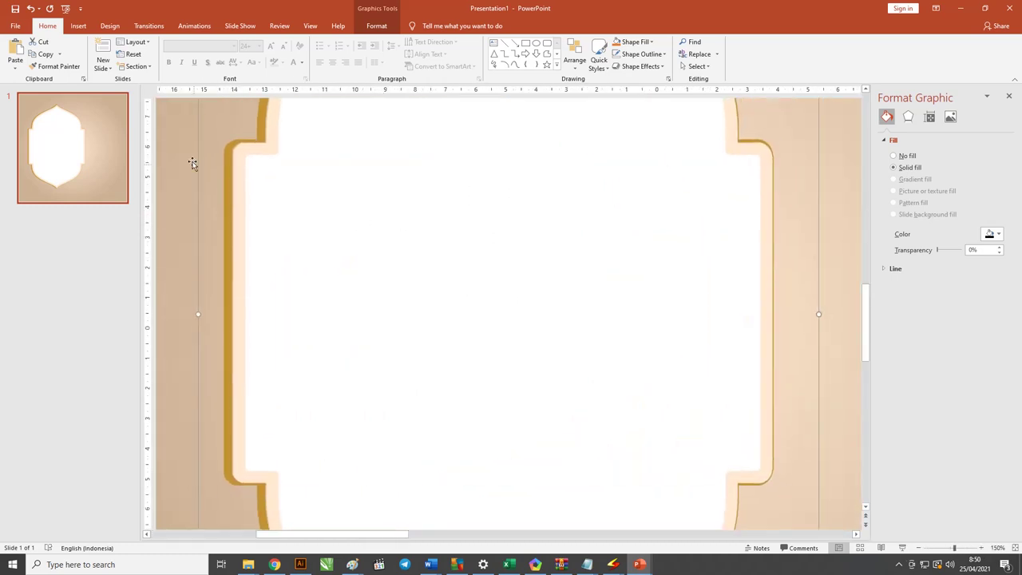
{"action": "scroll", "coordinate": [201, 165], "scroll_direction": "up", "scroll_amount": 3}
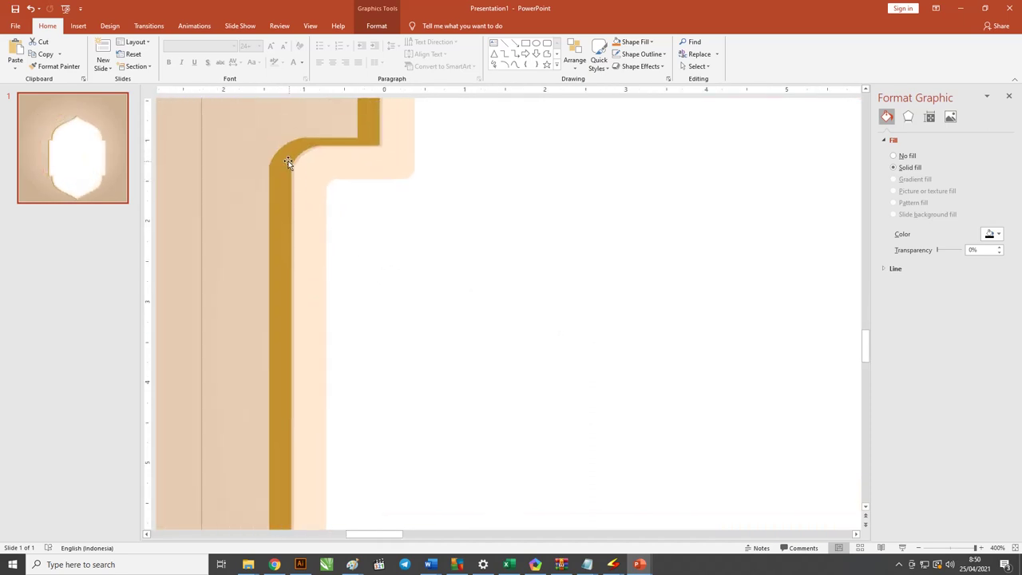
Step: Move the arch frame up to the slide's left and Ctrl-drag a duplicate to its right
{"action": "scroll", "coordinate": [319, 301], "scroll_direction": "down", "scroll_amount": 5}
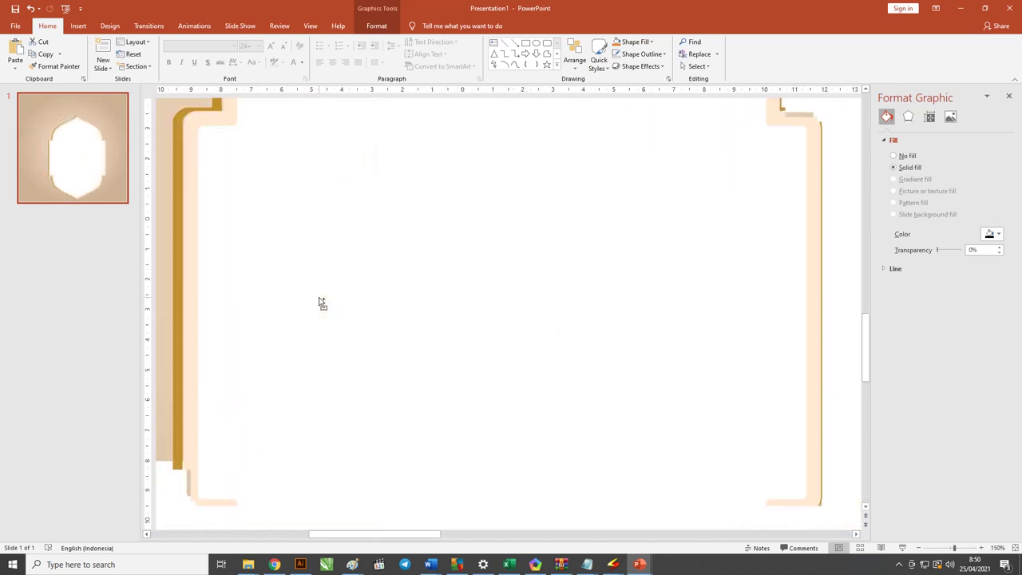
{"action": "scroll", "coordinate": [320, 301], "scroll_direction": "down", "scroll_amount": 1}
{"action": "left_click_drag", "start_coordinate": [515, 301], "coordinate": [420, 255]}
{"action": "scroll", "coordinate": [420, 256], "scroll_direction": "down", "scroll_amount": 1}
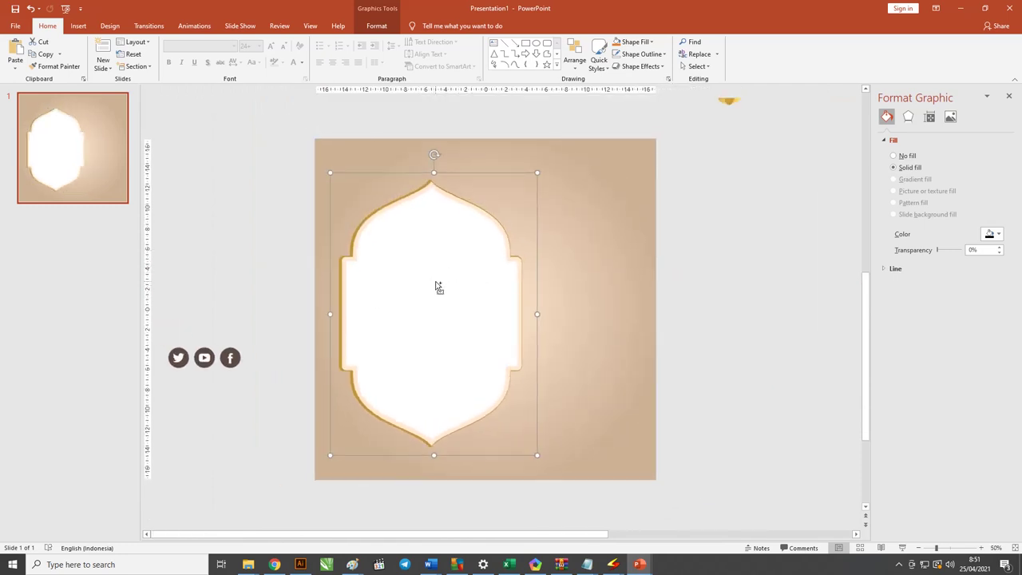
{"action": "left_click_drag", "start_coordinate": [423, 286], "coordinate": [647, 284], "text": "ctrl+shift"}
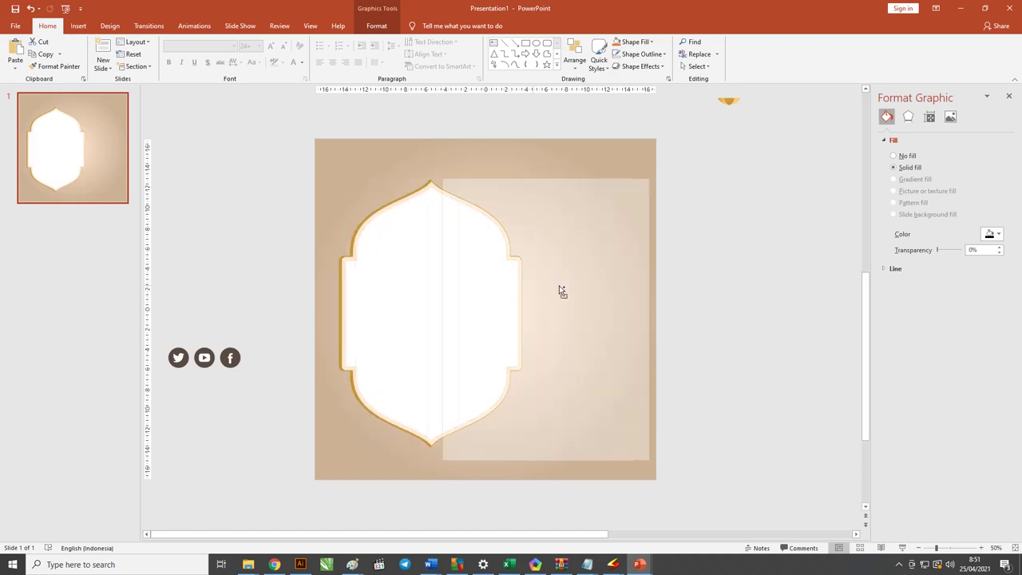
{"action": "left_click", "coordinate": [464, 260]}
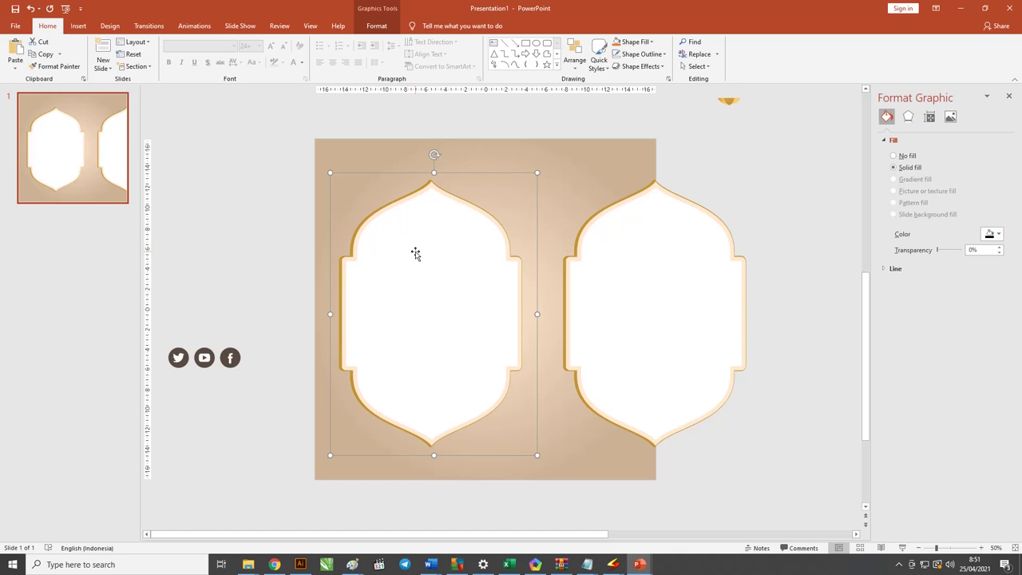
Step: Ungroup the left arch frame picture and confirm converting it to an editable drawing object
{"action": "right_click", "coordinate": [415, 253]}
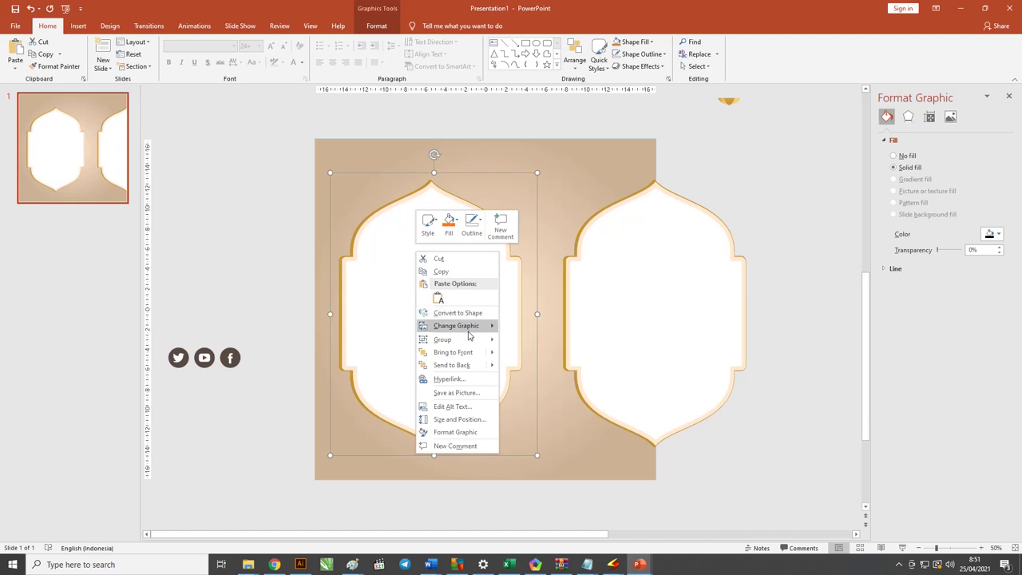
{"action": "mouse_move", "coordinate": [442, 339]}
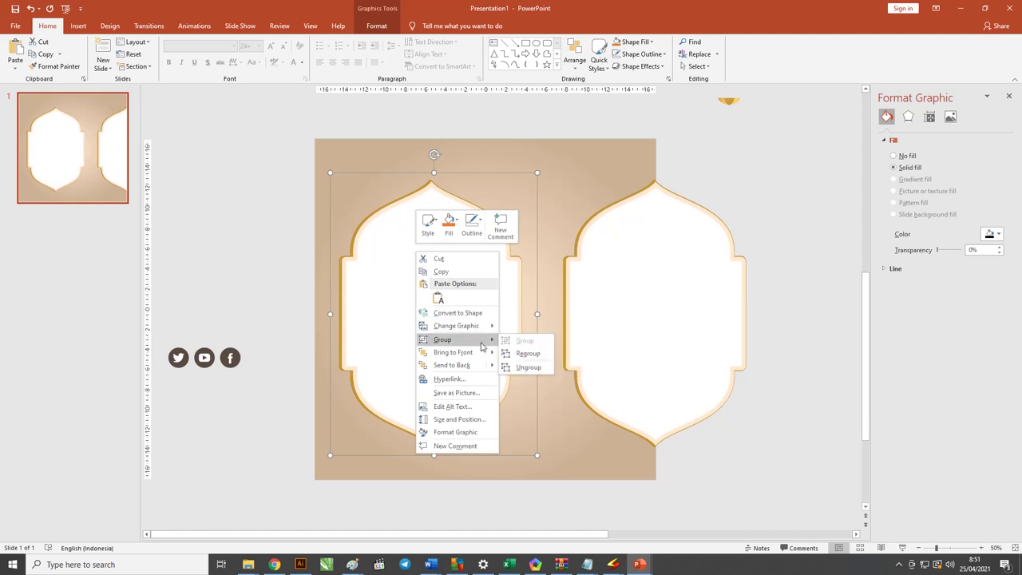
{"action": "left_click", "coordinate": [522, 368]}
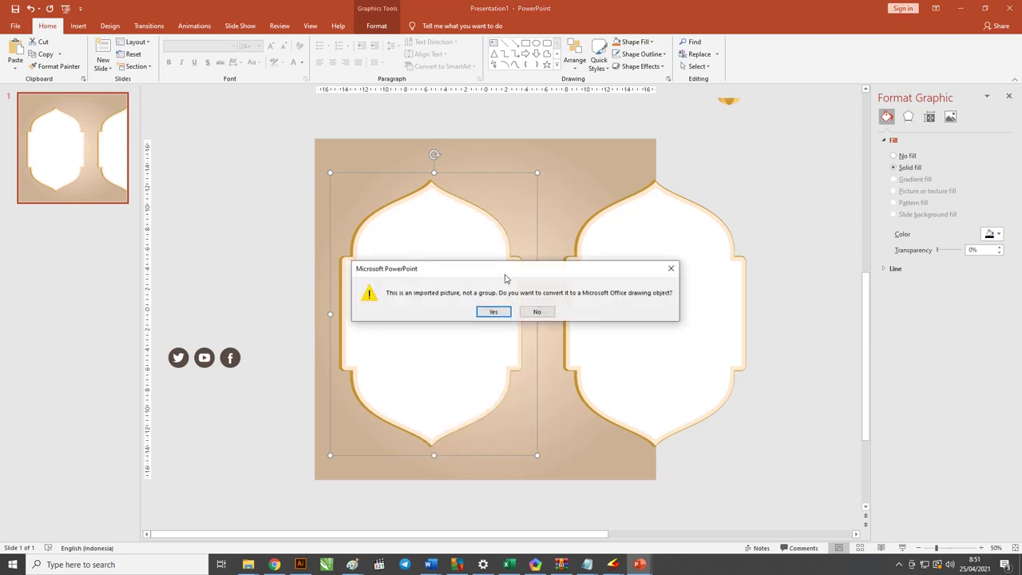
{"action": "left_click_drag", "start_coordinate": [504, 277], "coordinate": [459, 216]}
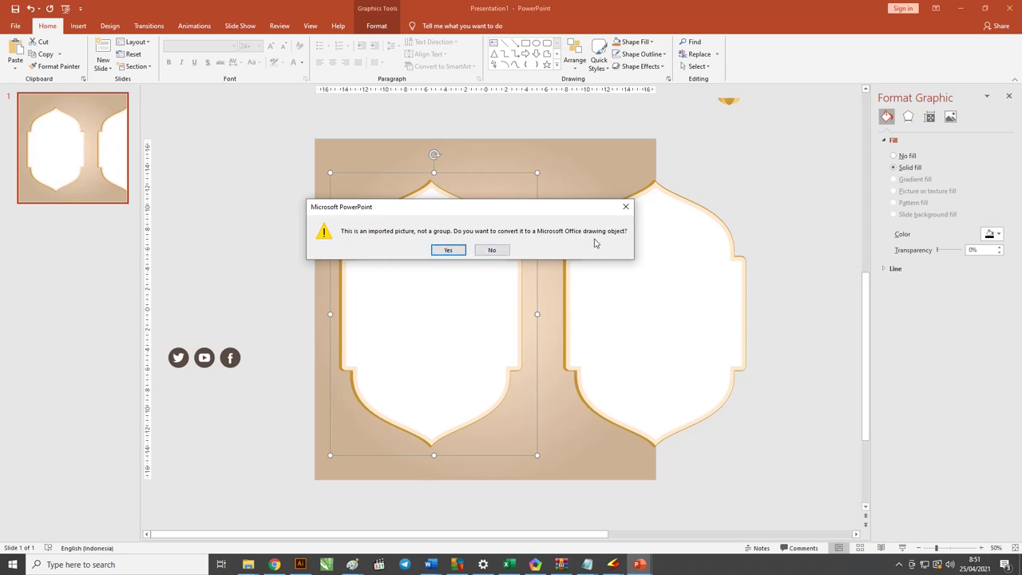
{"action": "left_click_drag", "start_coordinate": [518, 213], "coordinate": [704, 150]}
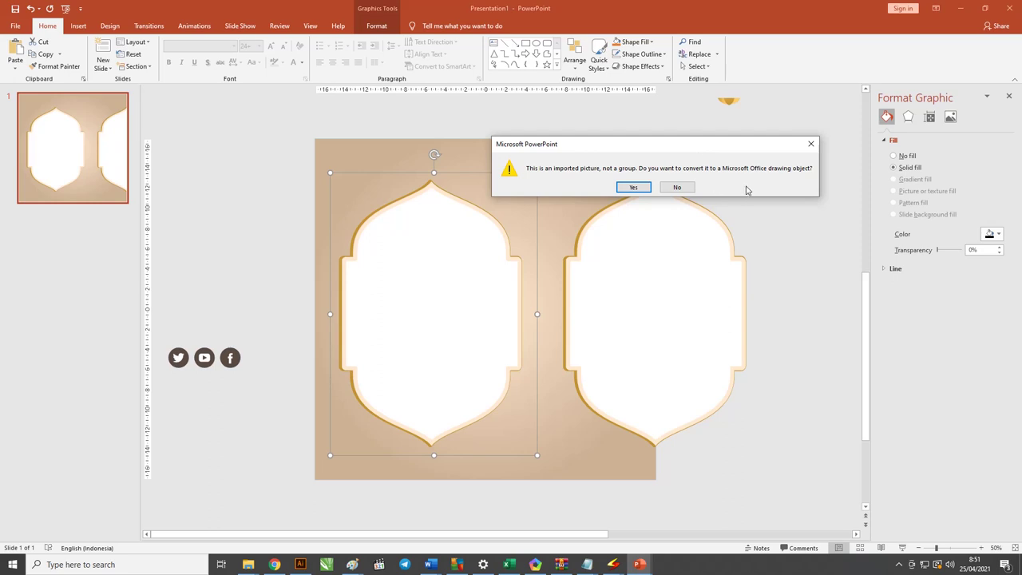
{"action": "left_click", "coordinate": [633, 187]}
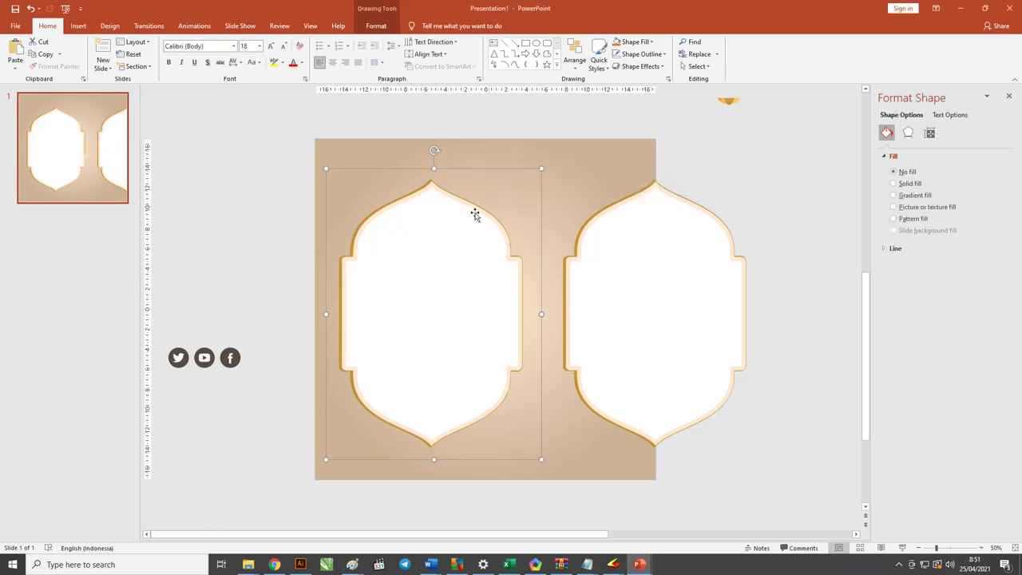
Step: Ungroup the converted left arch into pieces and drag its white inner arch upward
{"action": "left_click_drag", "start_coordinate": [410, 269], "coordinate": [401, 262]}
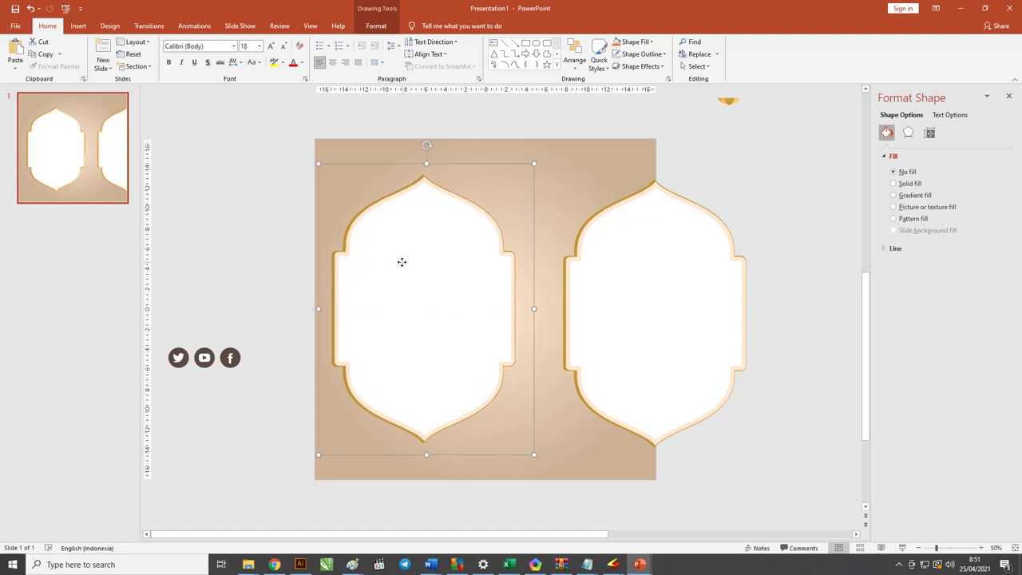
{"action": "right_click", "coordinate": [402, 263]}
{"action": "mouse_move", "coordinate": [431, 323]}
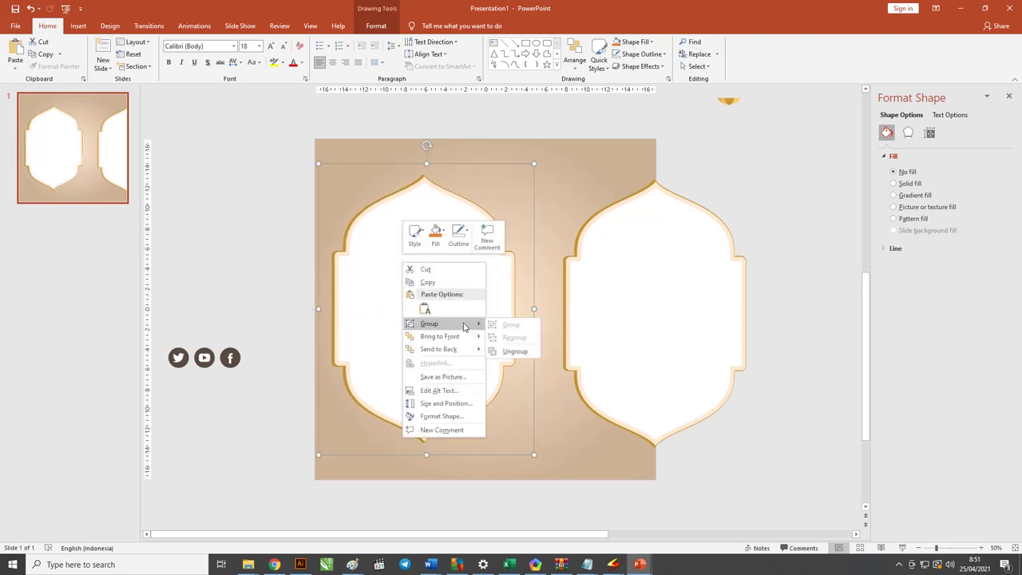
{"action": "left_click", "coordinate": [515, 351]}
{"action": "left_click", "coordinate": [433, 353]}
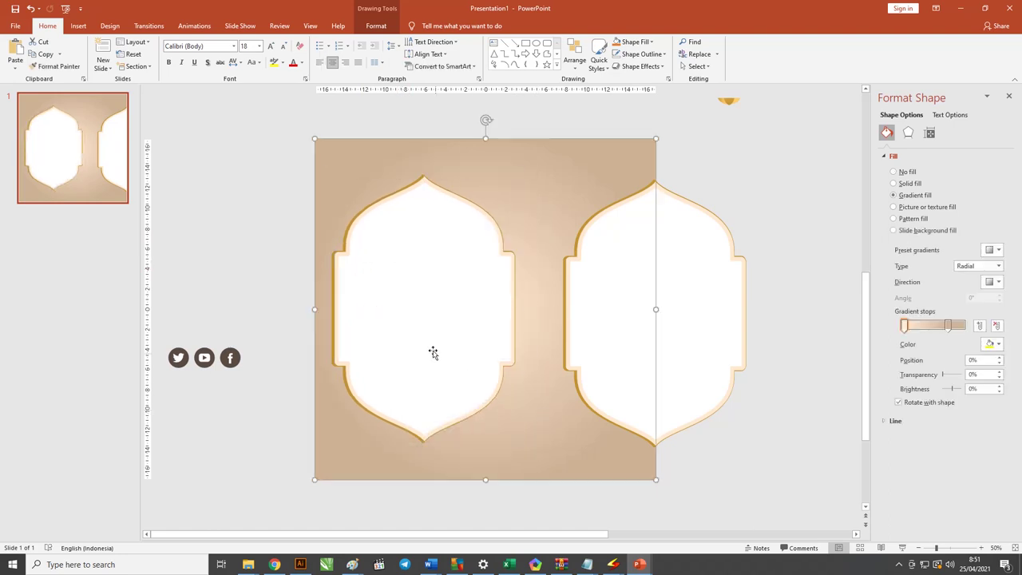
{"action": "mouse_move", "coordinate": [433, 352]}
{"action": "left_mouse_down"}
{"action": "mouse_move", "coordinate": [468, 250]}
{"action": "mouse_move", "coordinate": [422, 316]}
{"action": "left_mouse_up"}
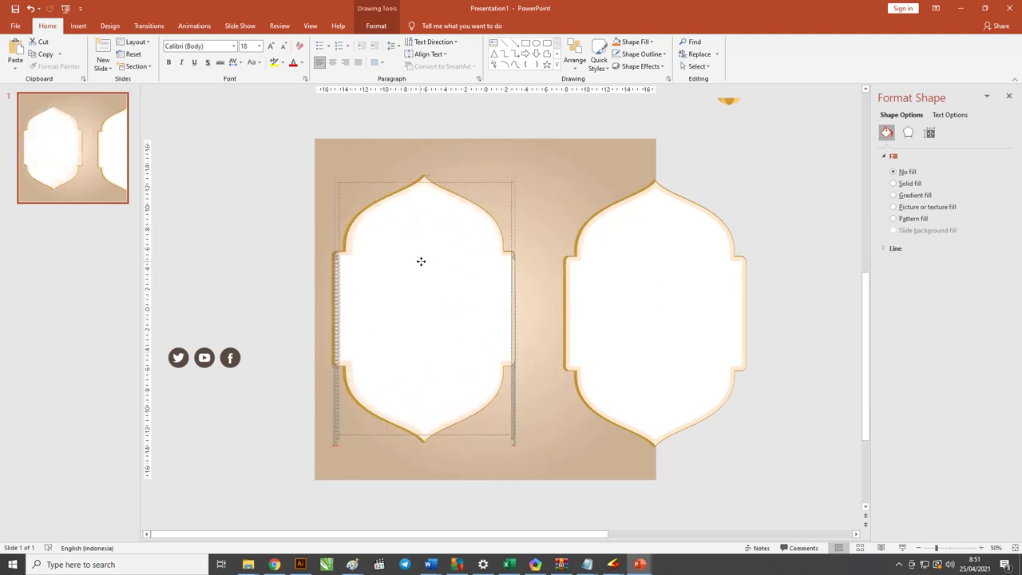
{"action": "left_click_drag", "start_coordinate": [420, 261], "coordinate": [418, 260]}
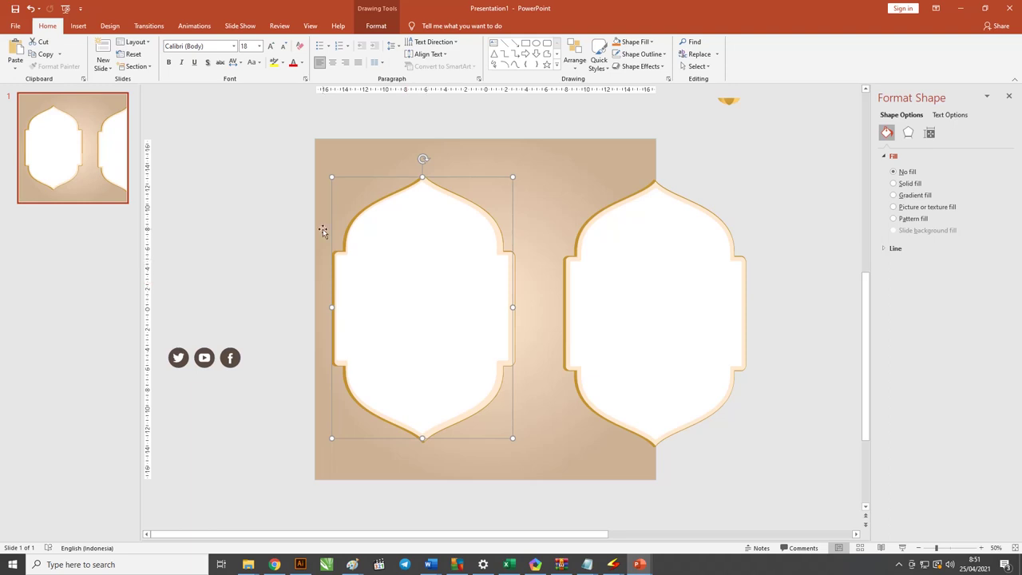
{"action": "left_click", "coordinate": [284, 212]}
Step: Undo the inner arch's move, then box-select the whole left arch frame
{"action": "key", "text": "ctrl+z"}
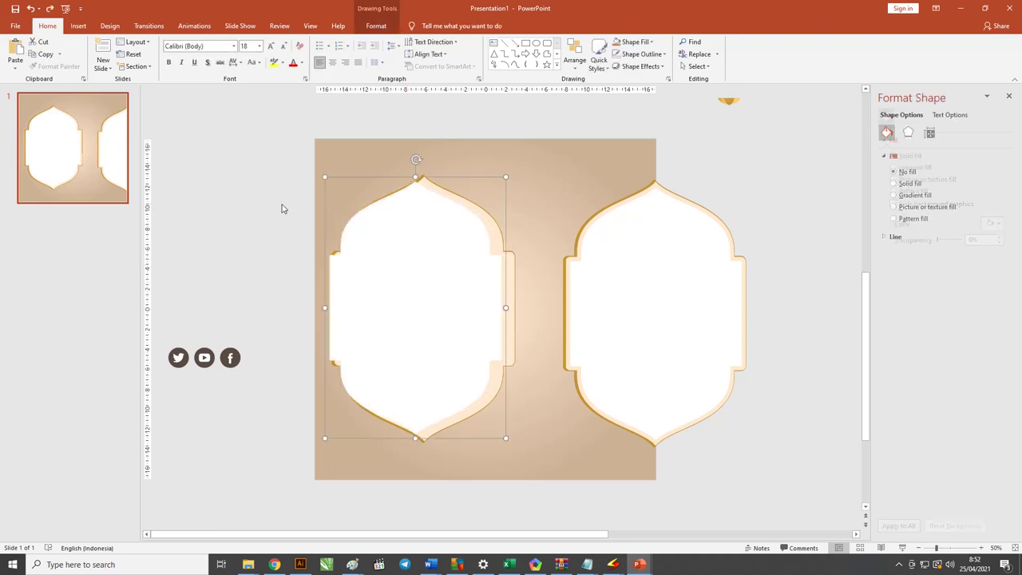
{"action": "key", "text": "ctrl+z"}
{"action": "key", "text": "ctrl+y"}
{"action": "left_click", "coordinate": [288, 207]}
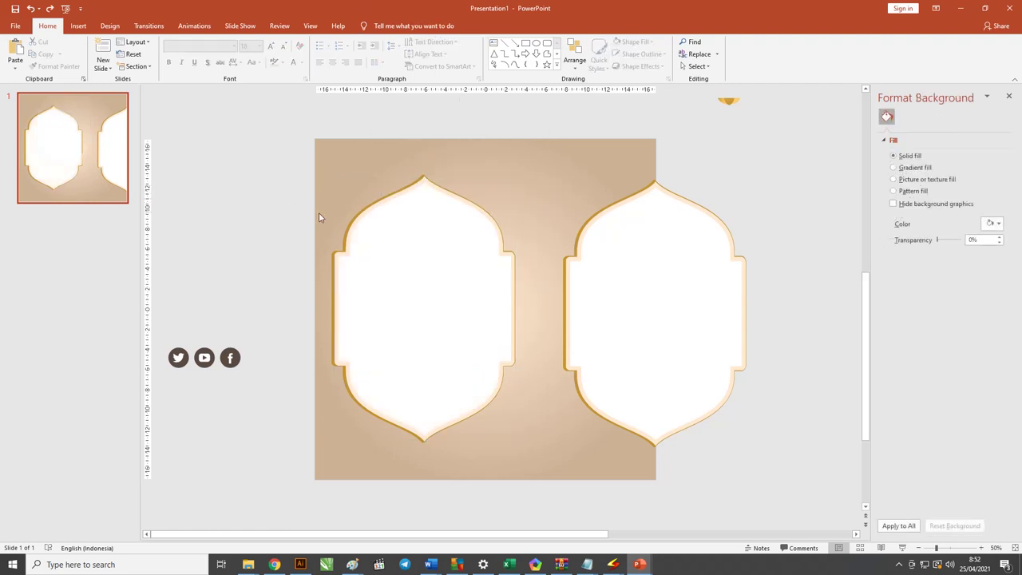
{"action": "scroll", "coordinate": [319, 213], "scroll_direction": "down", "scroll_amount": 2, "text": "ctrl"}
{"action": "left_click_drag", "start_coordinate": [247, 198], "coordinate": [431, 477]}
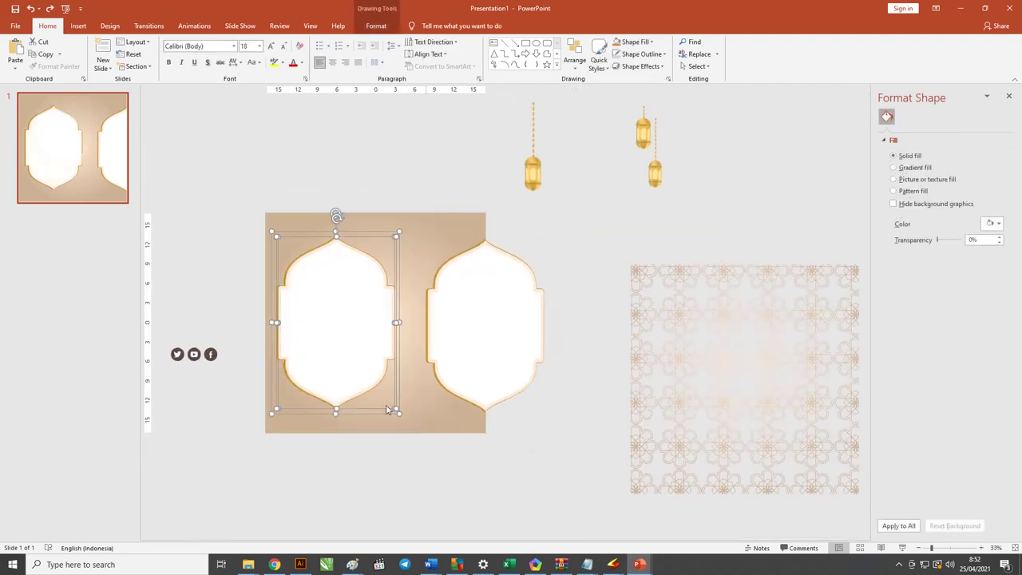
Step: Move both arch frames off the slide to the left and put the social icons bottom-right
{"action": "mouse_move", "coordinate": [363, 335]}
{"action": "left_mouse_down"}
{"action": "mouse_move", "coordinate": [273, 191]}
{"action": "mouse_move", "coordinate": [224, 211]}
{"action": "left_mouse_up"}
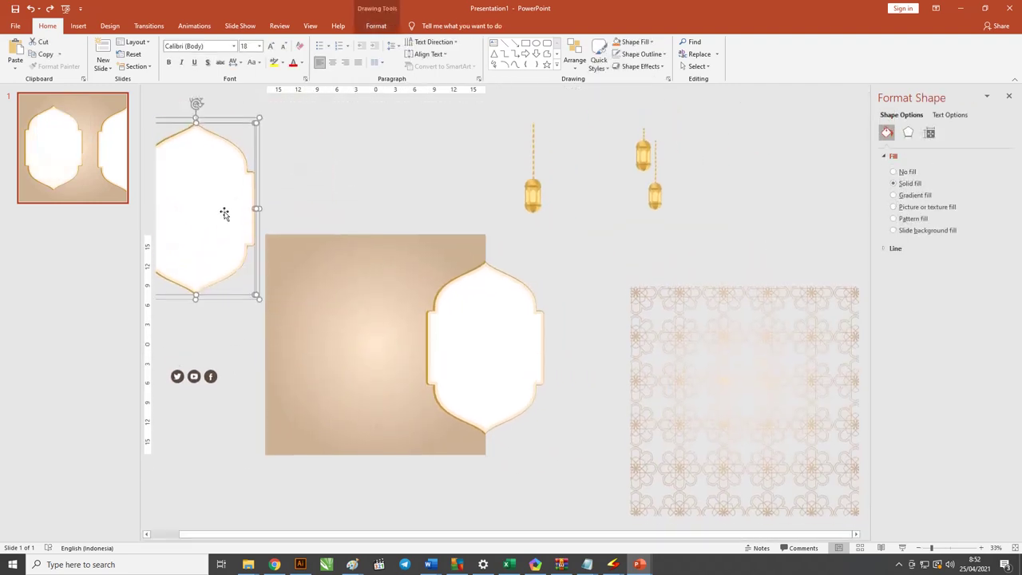
{"action": "scroll", "coordinate": [479, 395], "scroll_direction": "down", "scroll_amount": 1, "text": "ctrl"}
{"action": "mouse_move", "coordinate": [558, 328]}
{"action": "left_mouse_down"}
{"action": "mouse_move", "coordinate": [232, 386]}
{"action": "mouse_move", "coordinate": [265, 282]}
{"action": "left_mouse_up"}
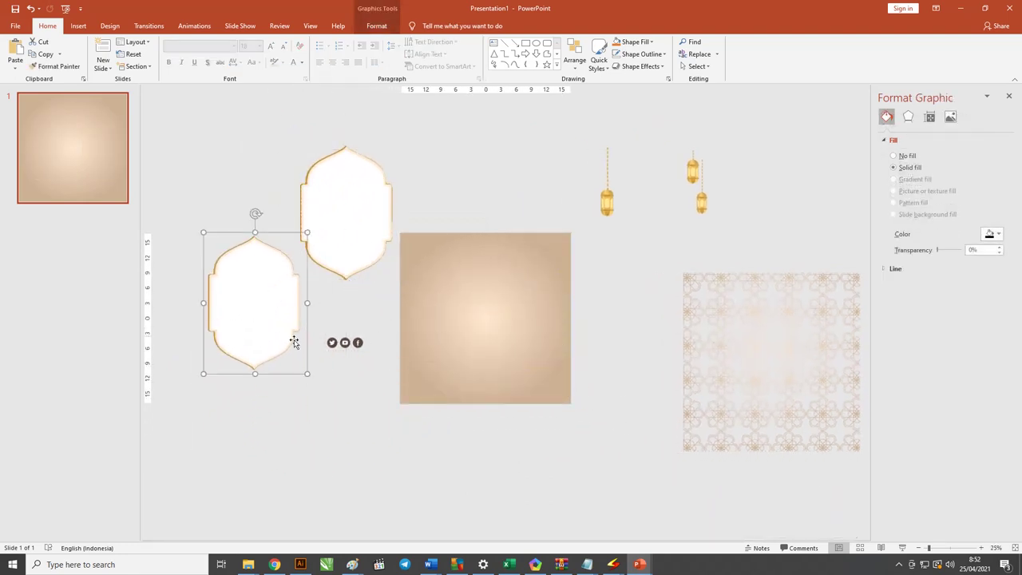
{"action": "left_click", "coordinate": [356, 343]}
{"action": "left_click_drag", "start_coordinate": [357, 344], "coordinate": [557, 394]}
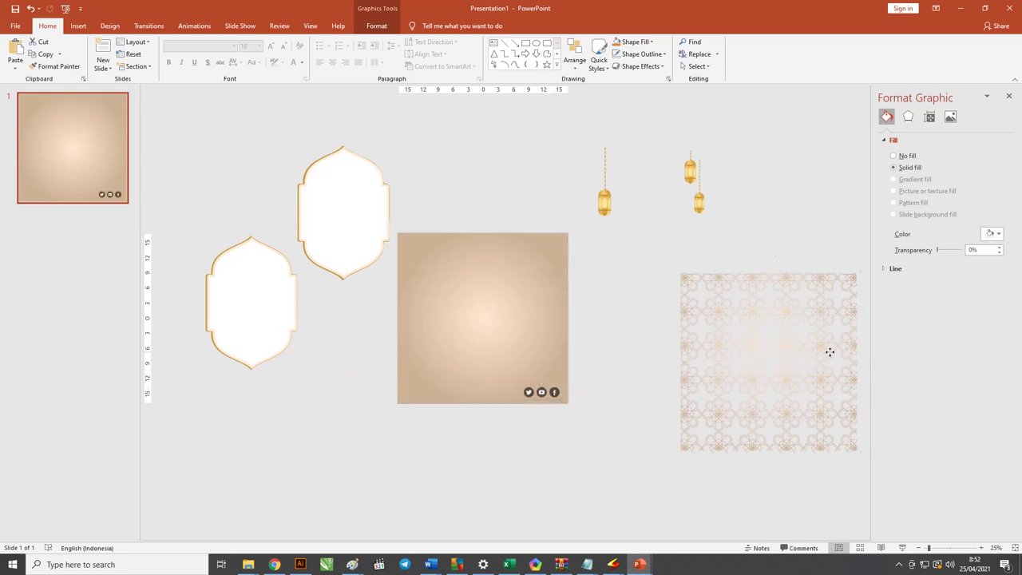
Step: Lay the patterned square over the background and enlarge the background square to cover the slide
{"action": "left_click_drag", "start_coordinate": [830, 351], "coordinate": [549, 314]}
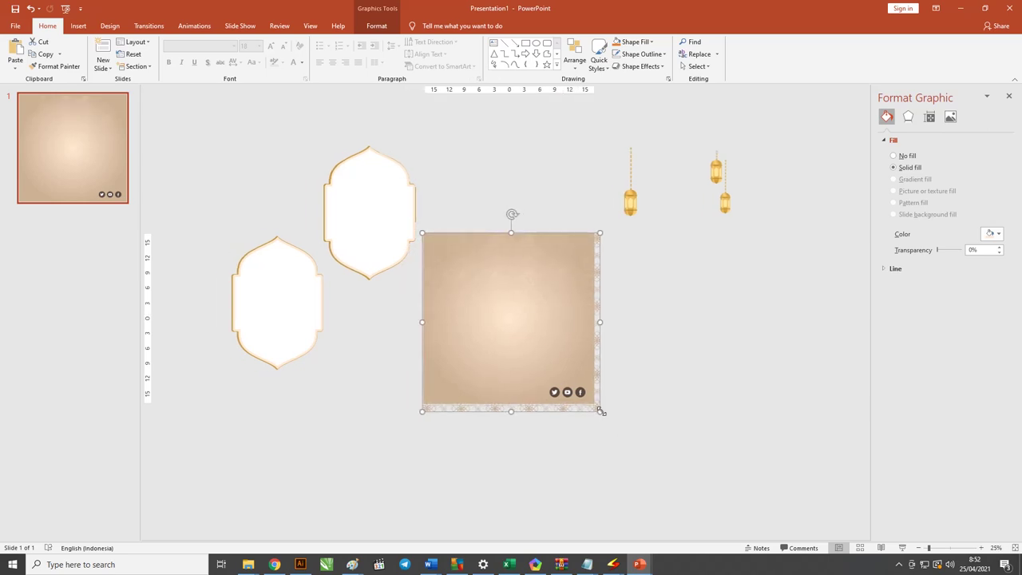
{"action": "left_click_drag", "start_coordinate": [601, 410], "coordinate": [593, 403]}
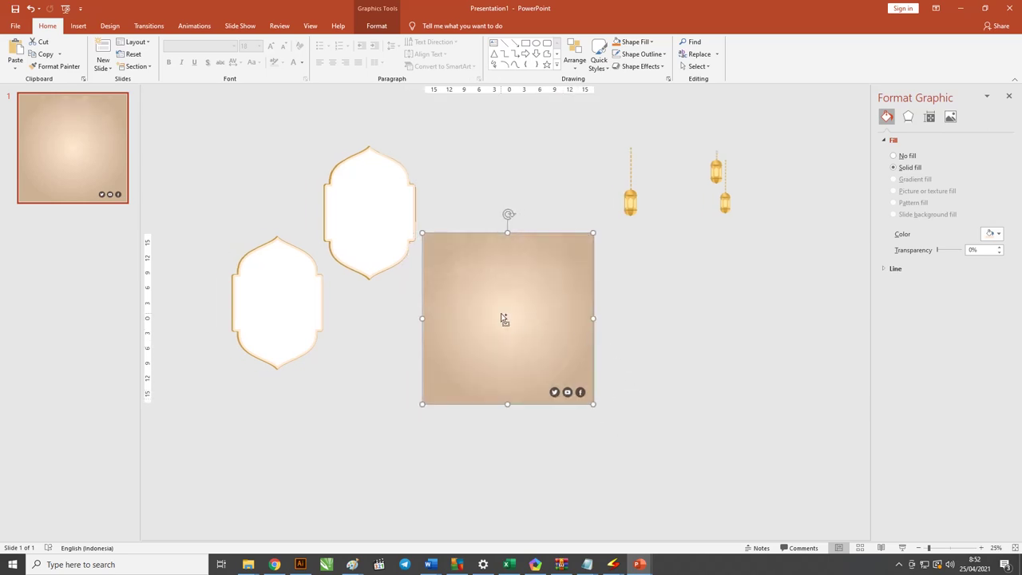
{"action": "scroll", "coordinate": [503, 318], "scroll_direction": "up", "scroll_amount": 3}
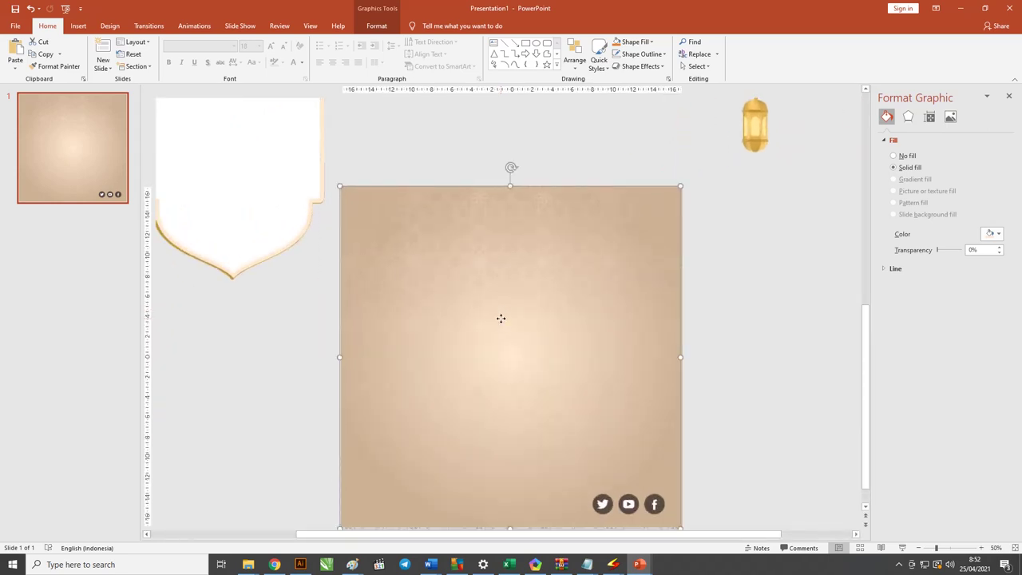
{"action": "left_click", "coordinate": [769, 332]}
{"action": "scroll", "coordinate": [640, 334], "scroll_direction": "down", "scroll_amount": 2}
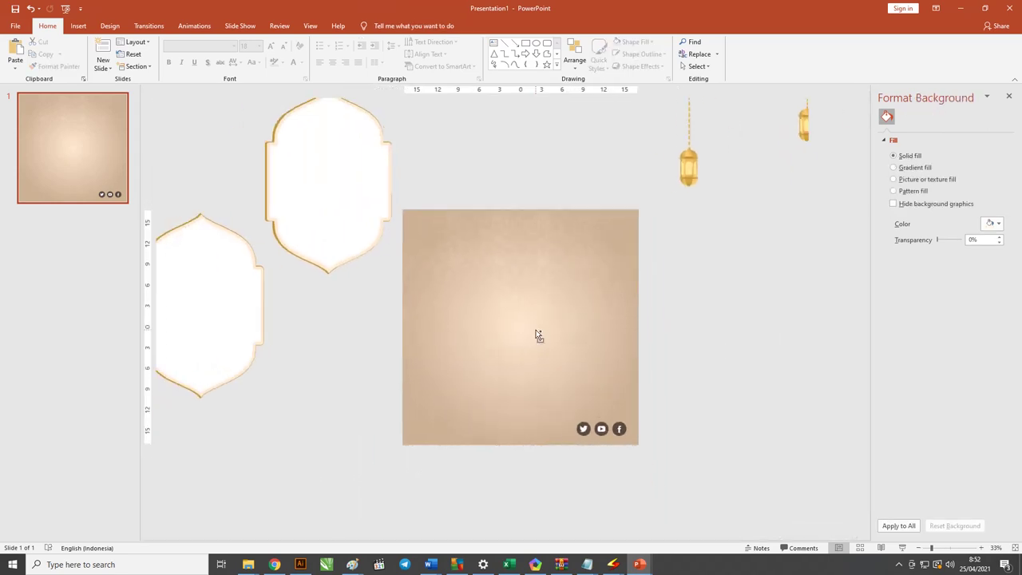
{"action": "left_click", "coordinate": [535, 335]}
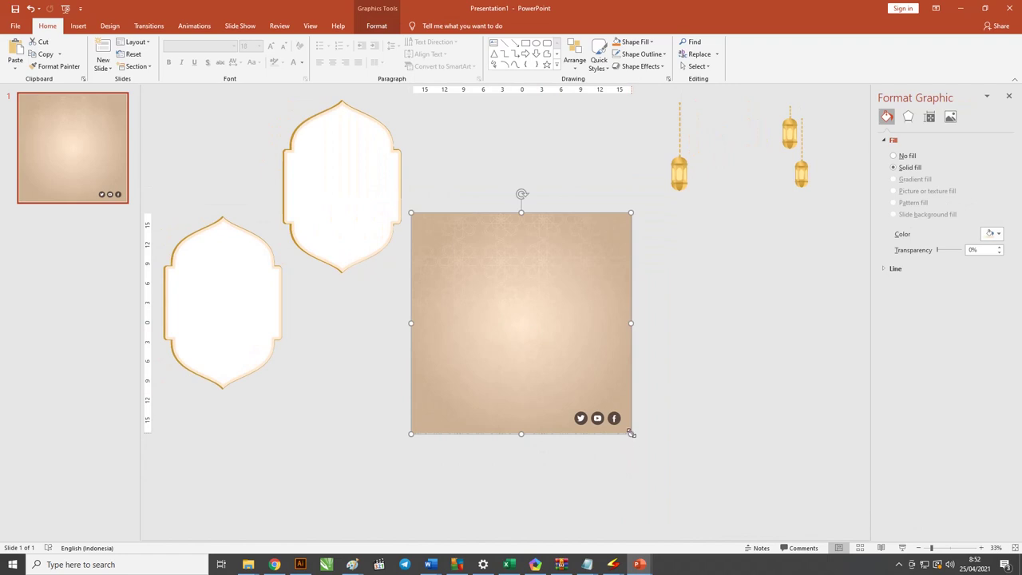
{"action": "left_click_drag", "start_coordinate": [630, 432], "coordinate": [632, 433]}
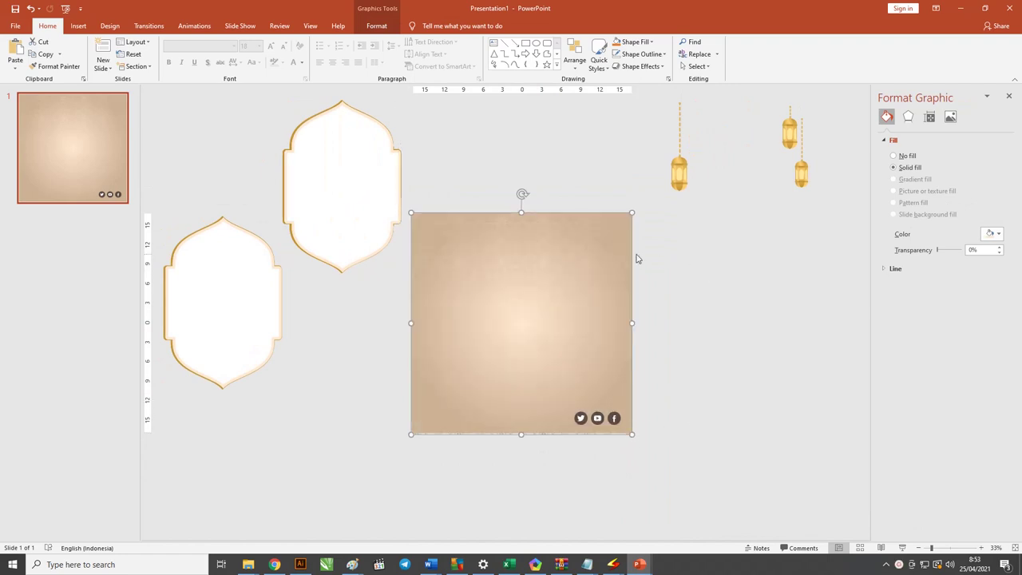
{"action": "left_click", "coordinate": [685, 253]}
Step: Select all pieces of the upper arch frame with an enclosing selection box
{"action": "left_click", "coordinate": [360, 166]}
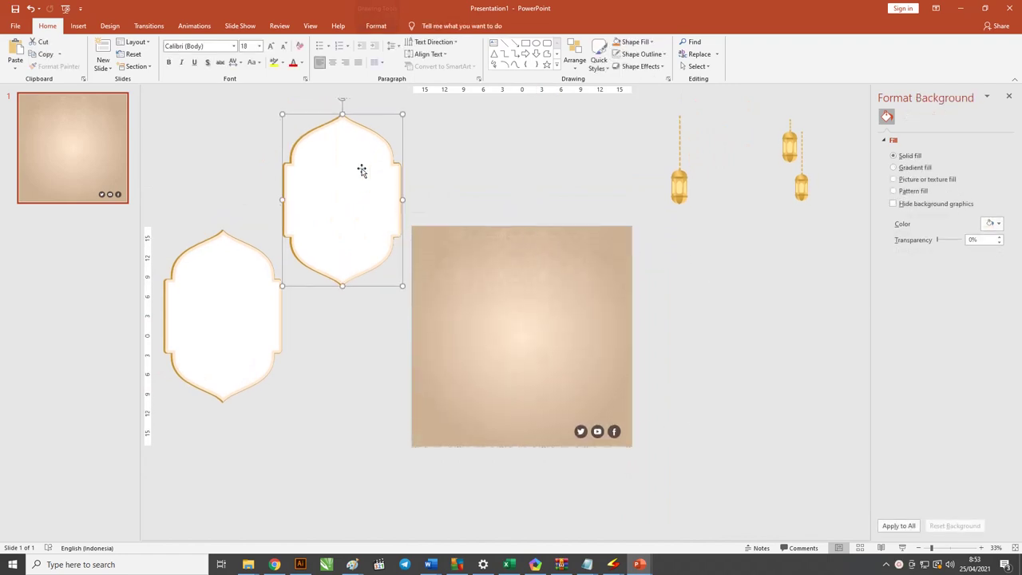
{"action": "left_click_drag", "start_coordinate": [360, 167], "coordinate": [386, 201]}
{"action": "left_click", "coordinate": [323, 301]}
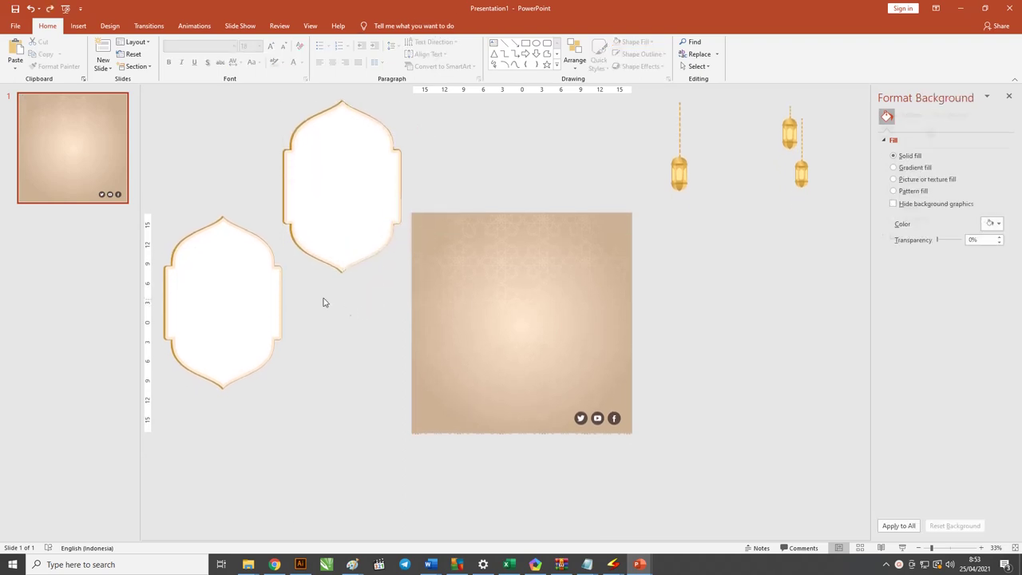
{"action": "scroll", "coordinate": [255, 209], "scroll_direction": "down", "scroll_amount": 1}
{"action": "scroll", "coordinate": [272, 183], "scroll_direction": "down", "scroll_amount": 1}
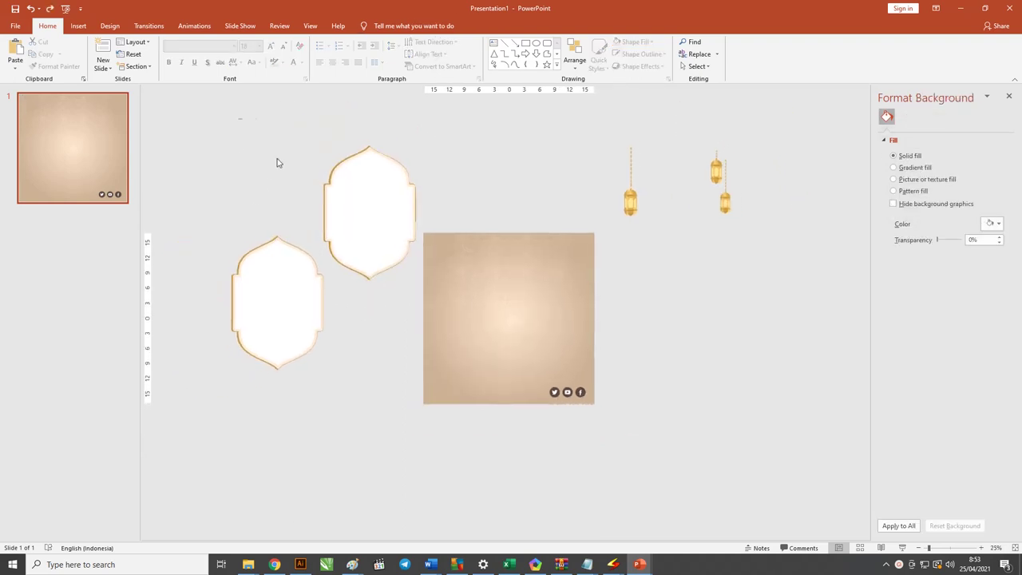
{"action": "left_click_drag", "start_coordinate": [240, 119], "coordinate": [458, 322]}
Step: Move the arch frame pieces onto the beige square and group them into one object
{"action": "left_click_drag", "start_coordinate": [376, 210], "coordinate": [479, 310]}
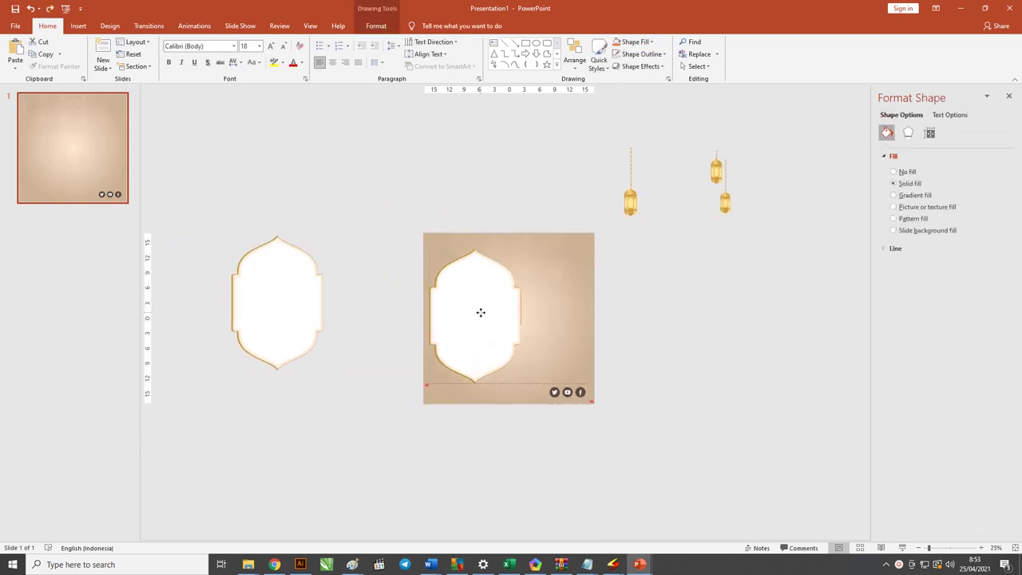
{"action": "right_click", "coordinate": [485, 319]}
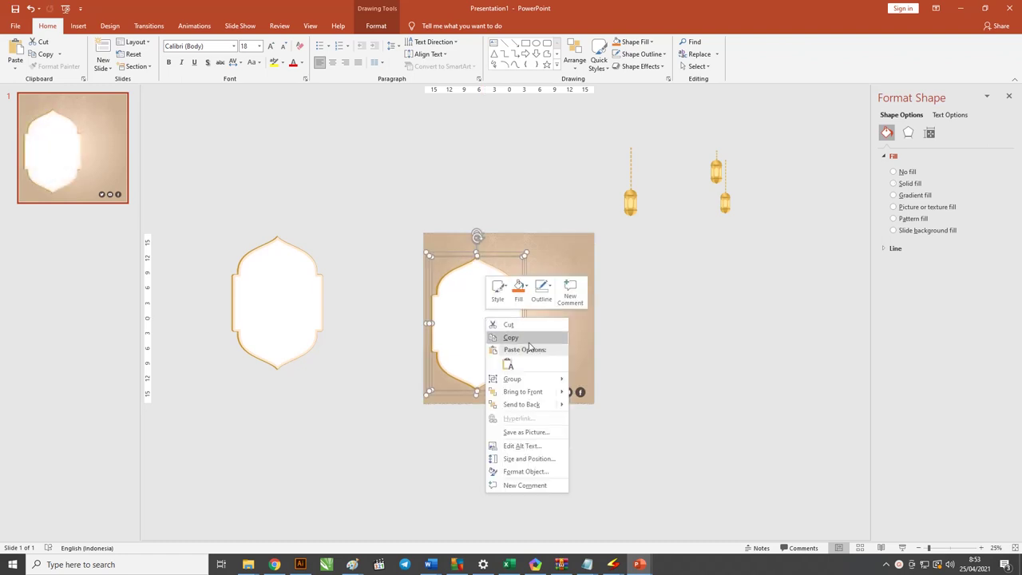
{"action": "mouse_move", "coordinate": [511, 378]}
{"action": "left_click", "coordinate": [594, 380]}
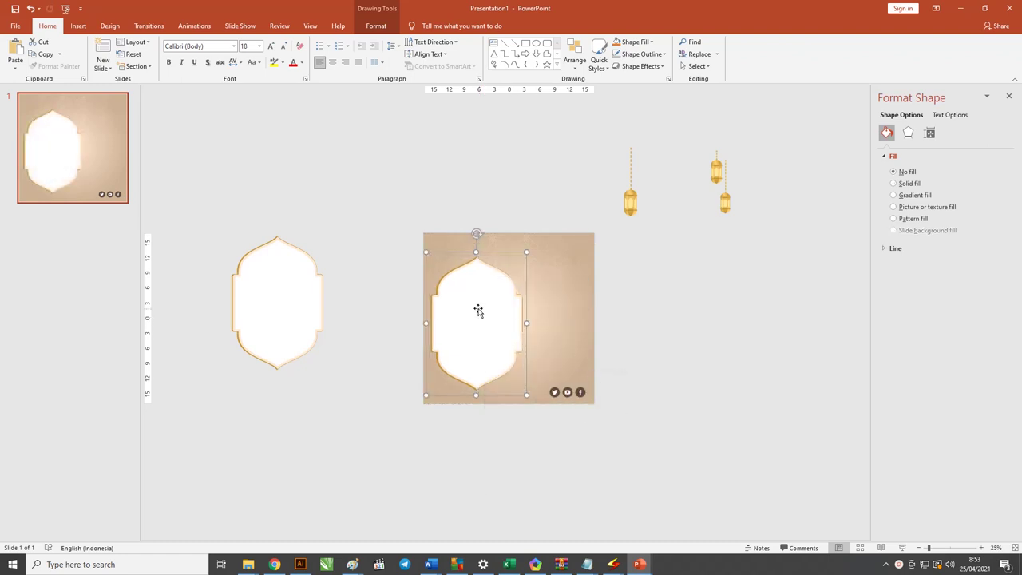
{"action": "left_click_drag", "start_coordinate": [479, 308], "coordinate": [476, 304]}
Step: Select the left hanging lantern and then the small right lanterns
{"action": "left_click", "coordinate": [641, 264]}
{"action": "left_click", "coordinate": [630, 201]}
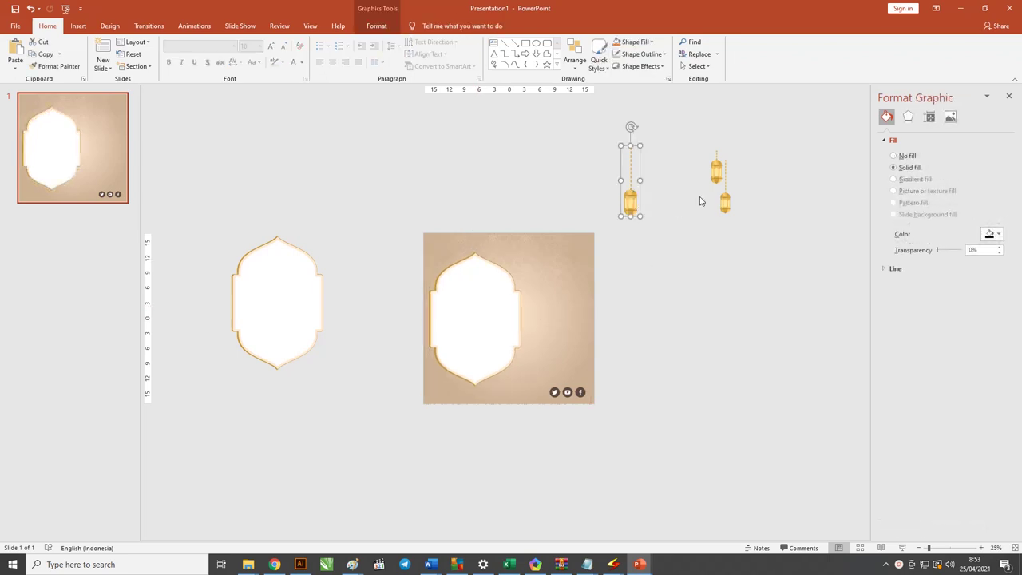
{"action": "left_click", "coordinate": [725, 201]}
Step: Drag the small lanterns from the pasteboard toward the arch frame
{"action": "left_click_drag", "start_coordinate": [725, 202], "coordinate": [661, 269]}
{"action": "left_click", "coordinate": [577, 229]}
{"action": "scroll", "coordinate": [577, 229], "scroll_direction": "up", "scroll_amount": 4, "text": "ctrl"}
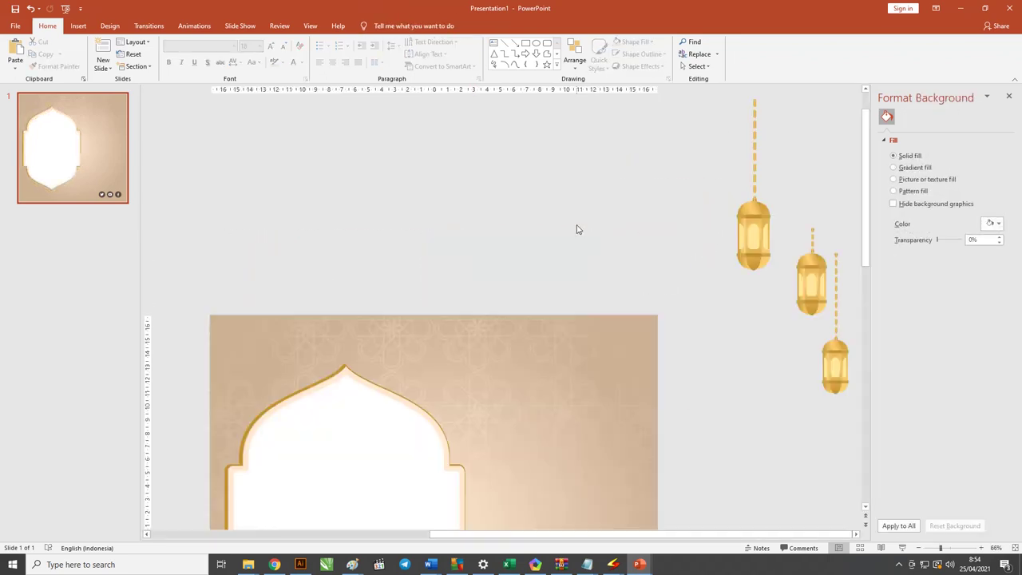
{"action": "scroll", "coordinate": [577, 229], "scroll_direction": "down", "scroll_amount": 1}
{"action": "scroll", "coordinate": [577, 229], "scroll_direction": "down", "scroll_amount": 2}
{"action": "scroll", "coordinate": [580, 228], "scroll_direction": "down", "scroll_amount": 2}
{"action": "scroll", "coordinate": [588, 226], "scroll_direction": "down", "scroll_amount": 2, "text": "ctrl"}
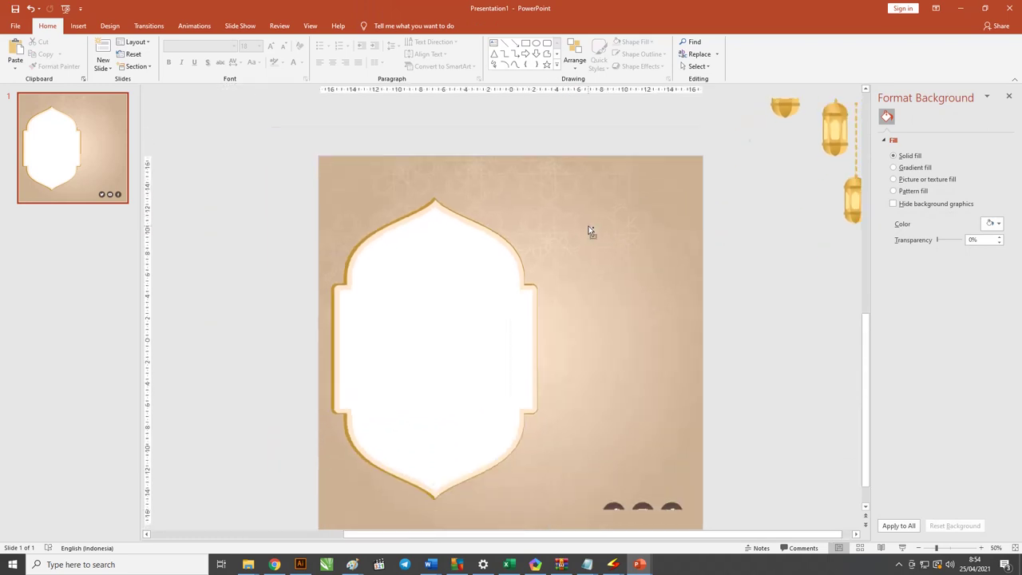
{"action": "scroll", "coordinate": [588, 226], "scroll_direction": "down", "scroll_amount": 1, "text": "ctrl"}
{"action": "mouse_move", "coordinate": [721, 238]}
{"action": "left_mouse_down"}
{"action": "mouse_move", "coordinate": [599, 317]}
{"action": "mouse_move", "coordinate": [748, 301]}
{"action": "left_mouse_up"}
Step: Position the two-lantern group on the right of the beige square beside the arch frame
{"action": "scroll", "coordinate": [766, 288], "scroll_direction": "up", "scroll_amount": 1, "text": "ctrl"}
{"action": "scroll", "coordinate": [766, 279], "scroll_direction": "up", "scroll_amount": 2, "text": "ctrl"}
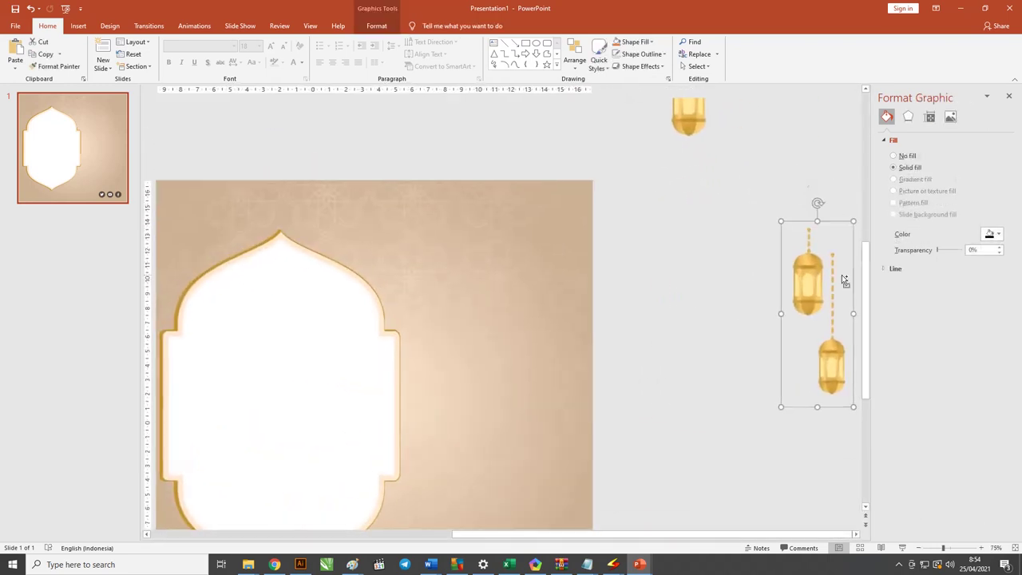
{"action": "scroll", "coordinate": [741, 270], "scroll_direction": "up", "scroll_amount": 3, "text": "ctrl"}
{"action": "scroll", "coordinate": [724, 317], "scroll_direction": "up", "scroll_amount": 3, "text": "ctrl"}
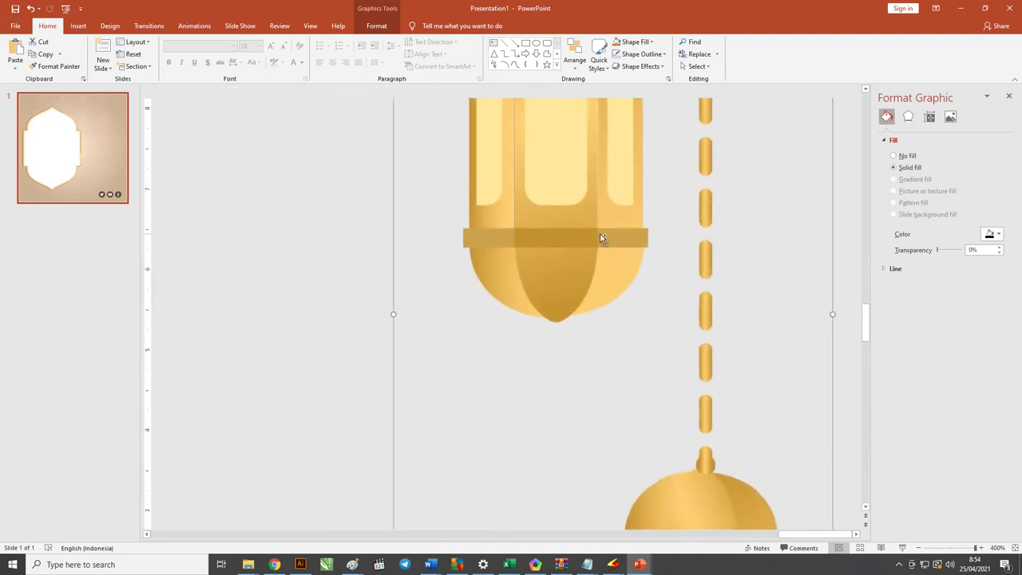
{"action": "scroll", "coordinate": [594, 238], "scroll_direction": "down", "scroll_amount": 2, "text": "ctrl"}
{"action": "scroll", "coordinate": [596, 239], "scroll_direction": "down", "scroll_amount": 1, "text": "ctrl"}
{"action": "scroll", "coordinate": [608, 238], "scroll_direction": "down", "scroll_amount": 1, "text": "ctrl"}
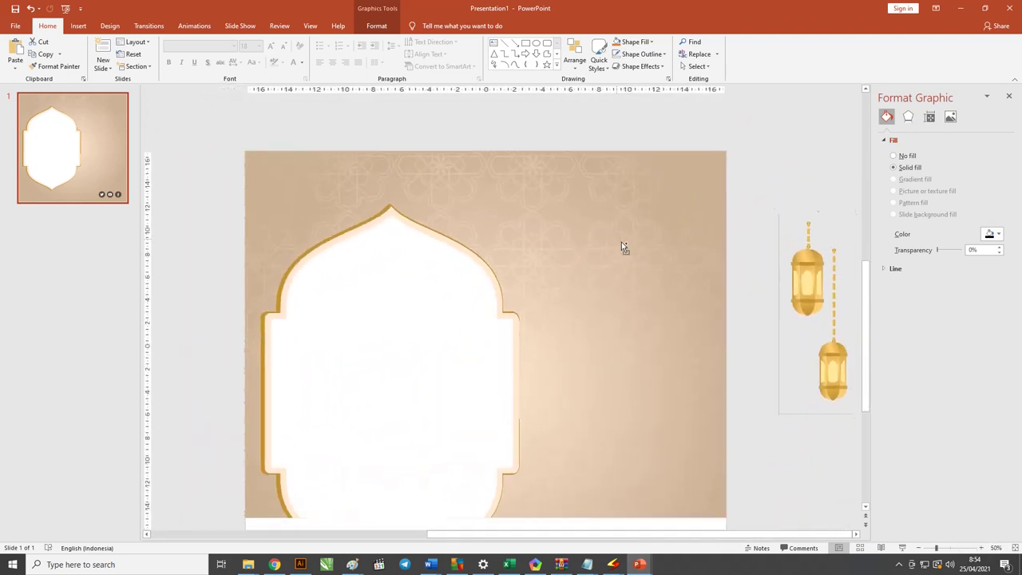
{"action": "scroll", "coordinate": [621, 242], "scroll_direction": "down", "scroll_amount": 1, "text": "ctrl"}
{"action": "mouse_move", "coordinate": [834, 290]}
{"action": "left_mouse_down"}
{"action": "mouse_move", "coordinate": [620, 304]}
{"action": "mouse_move", "coordinate": [652, 304]}
{"action": "left_mouse_up"}
{"action": "scroll", "coordinate": [442, 220], "scroll_direction": "down", "scroll_amount": 1, "text": "ctrl"}
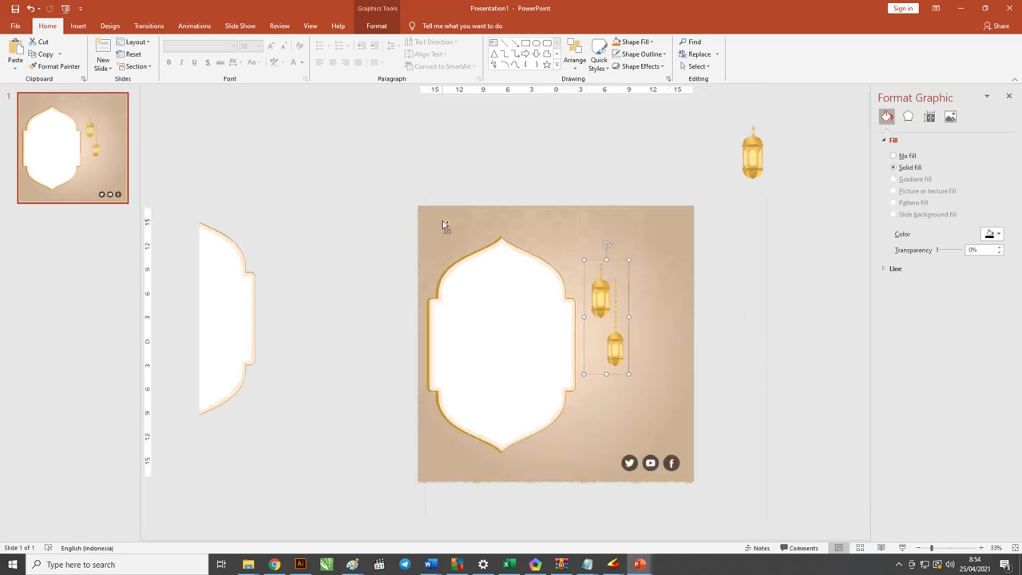
{"action": "scroll", "coordinate": [442, 221], "scroll_direction": "down", "scroll_amount": 1, "text": "ctrl"}
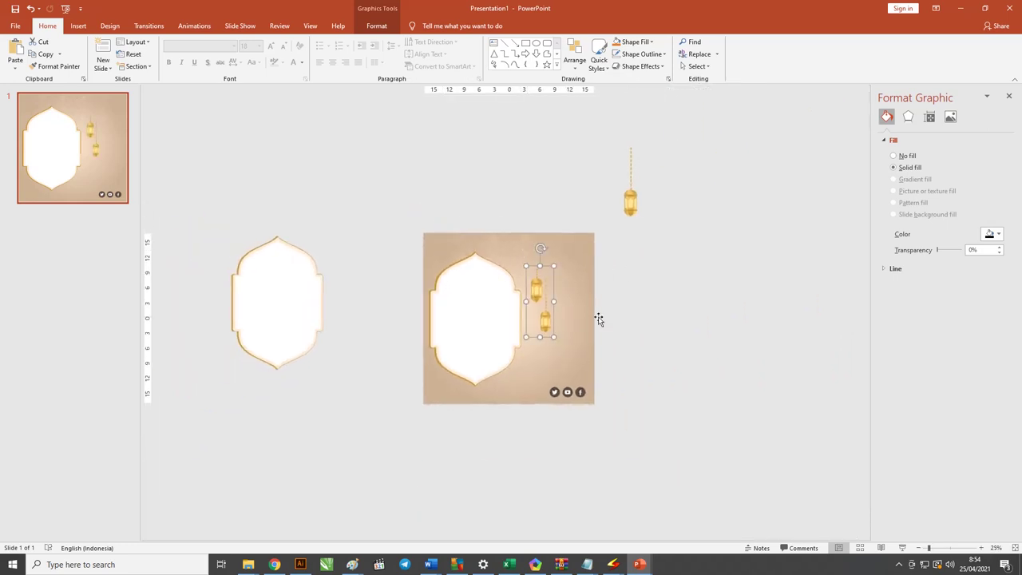
{"action": "scroll", "coordinate": [479, 322], "scroll_direction": "down", "scroll_amount": 2, "text": "ctrl"}
{"action": "scroll", "coordinate": [483, 319], "scroll_direction": "down", "scroll_amount": 1, "text": "ctrl"}
{"action": "scroll", "coordinate": [488, 318], "scroll_direction": "up", "scroll_amount": 2, "text": "ctrl"}
{"action": "scroll", "coordinate": [488, 318], "scroll_direction": "up", "scroll_amount": 2, "text": "ctrl"}
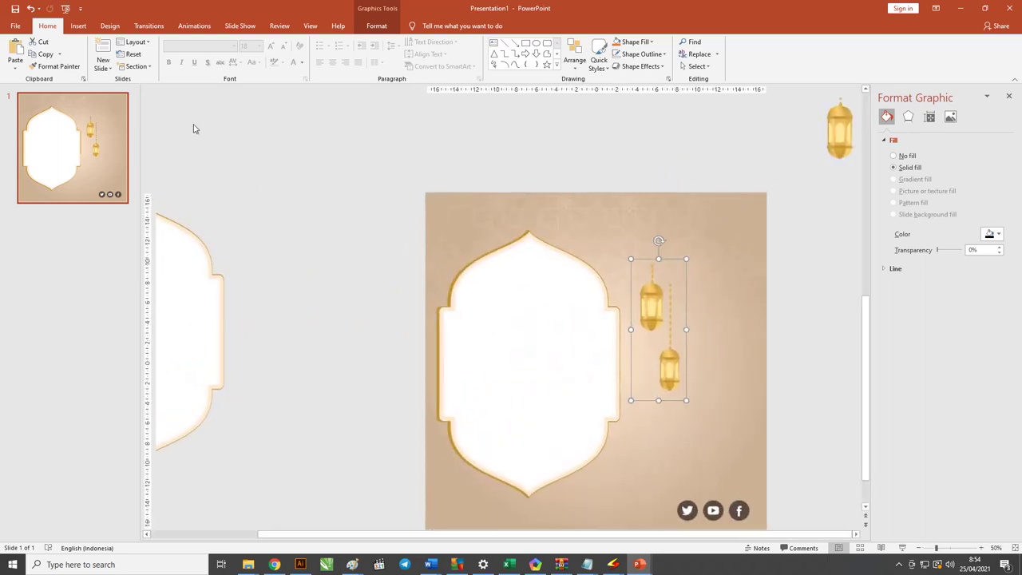
{"action": "left_click", "coordinate": [80, 28]}
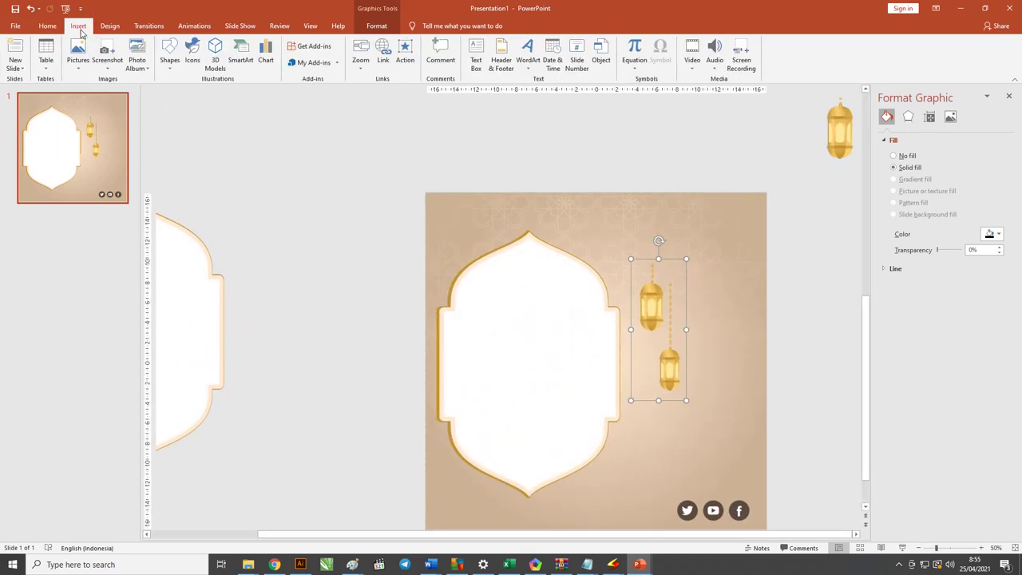
Step: Draw a text box at the slide's top, type the title, and size it to 66 pt
{"action": "left_click", "coordinate": [169, 64]}
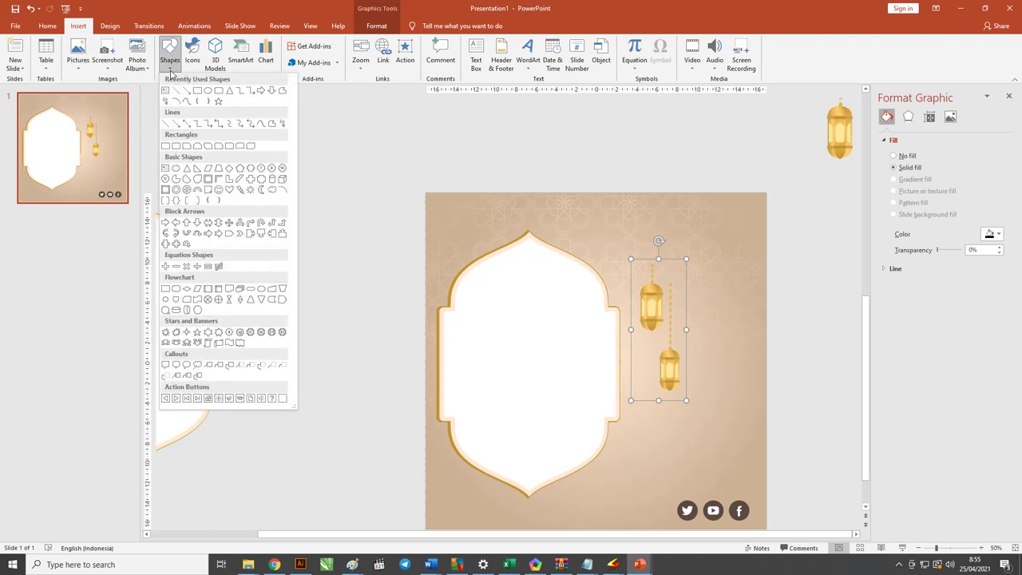
{"action": "left_click", "coordinate": [165, 91]}
{"action": "left_click_drag", "start_coordinate": [484, 201], "coordinate": [688, 228]}
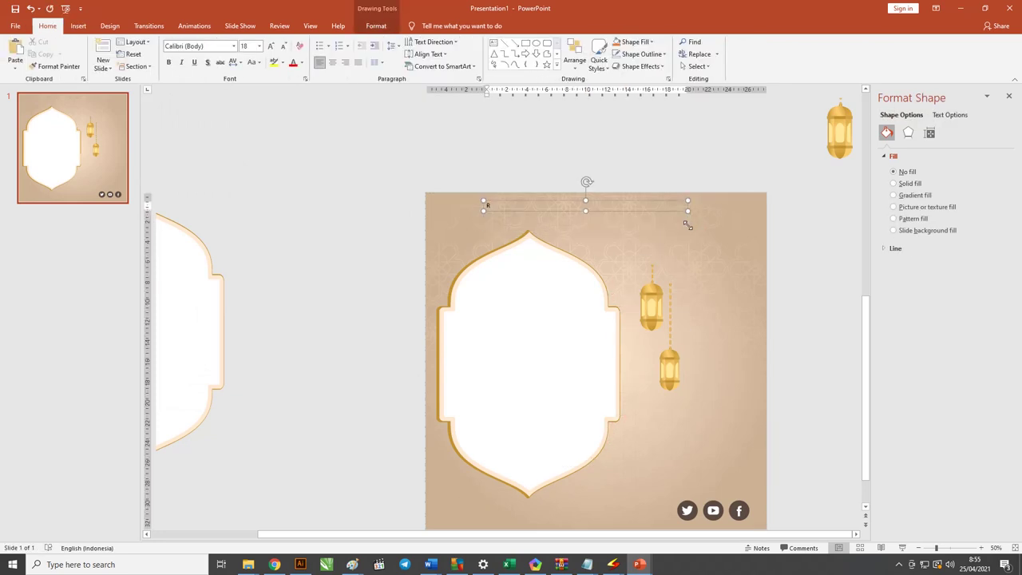
{"action": "type", "text": "Ramashan"}
{"action": "type", "text": " Sale"}
{"action": "key", "text": "ctrl+a"}
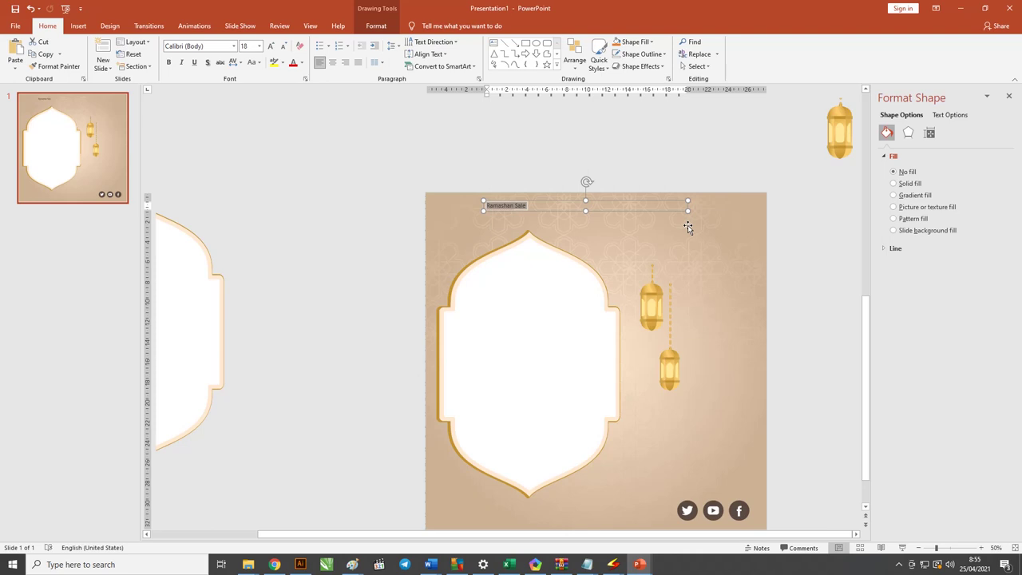
{"action": "key", "text": "ctrl+shift+period"}
{"action": "key", "text": "ctrl+shift+period"}
{"action": "key", "text": "ctrl+shift+period"}
{"action": "key", "text": "ctrl+shift+period"}
{"action": "key", "text": "ctrl+shift+period"}
{"action": "key", "text": "ctrl+shift+period"}
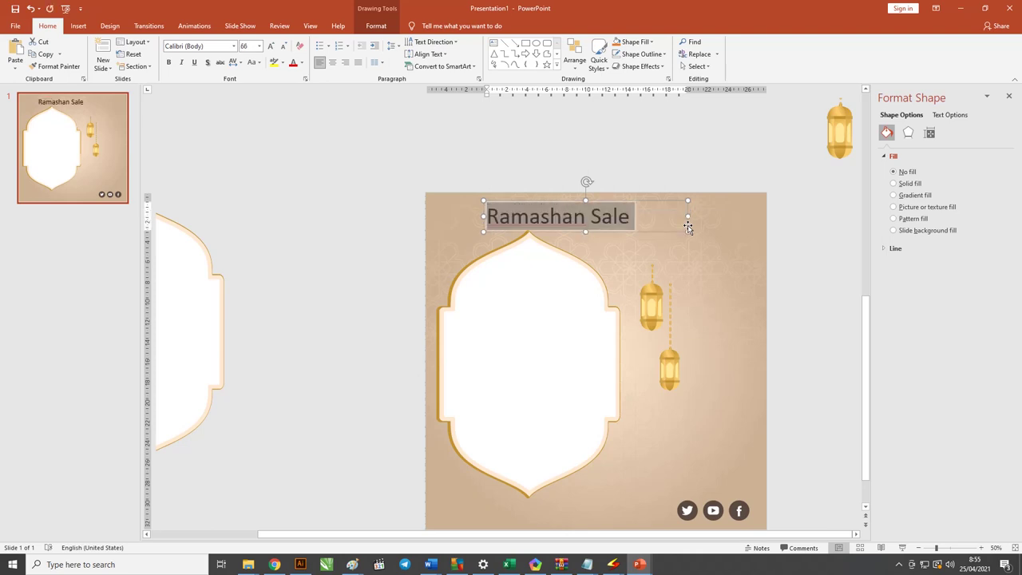
Step: Correct 'Ramashan' to 'Ramadhan', fit the box, and move it toward the top right
{"action": "left_click", "coordinate": [541, 216]}
{"action": "left_click_drag", "start_coordinate": [549, 215], "coordinate": [628, 205]}
{"action": "type", "text": "d"}
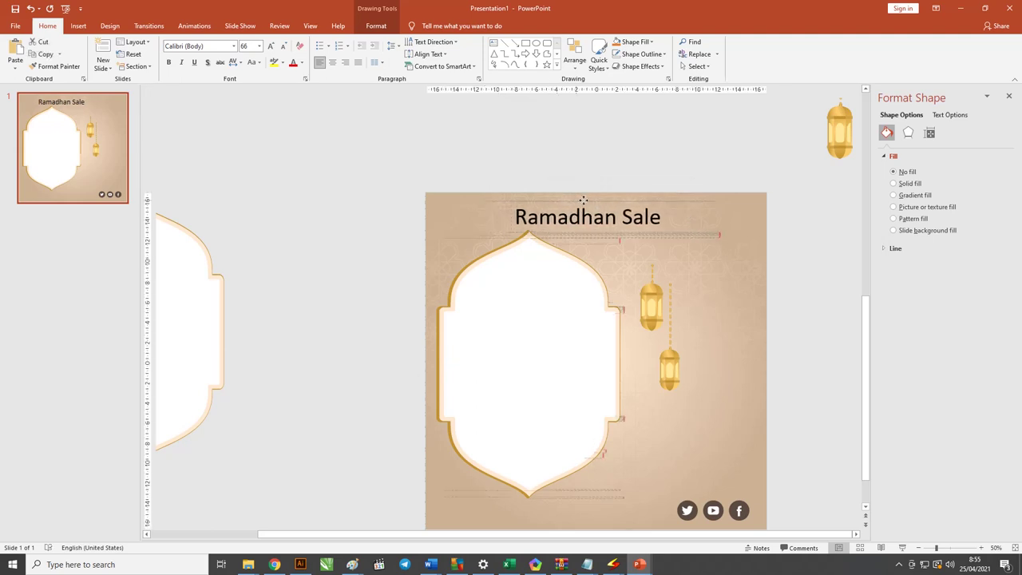
{"action": "left_click_drag", "start_coordinate": [767, 218], "coordinate": [720, 222]}
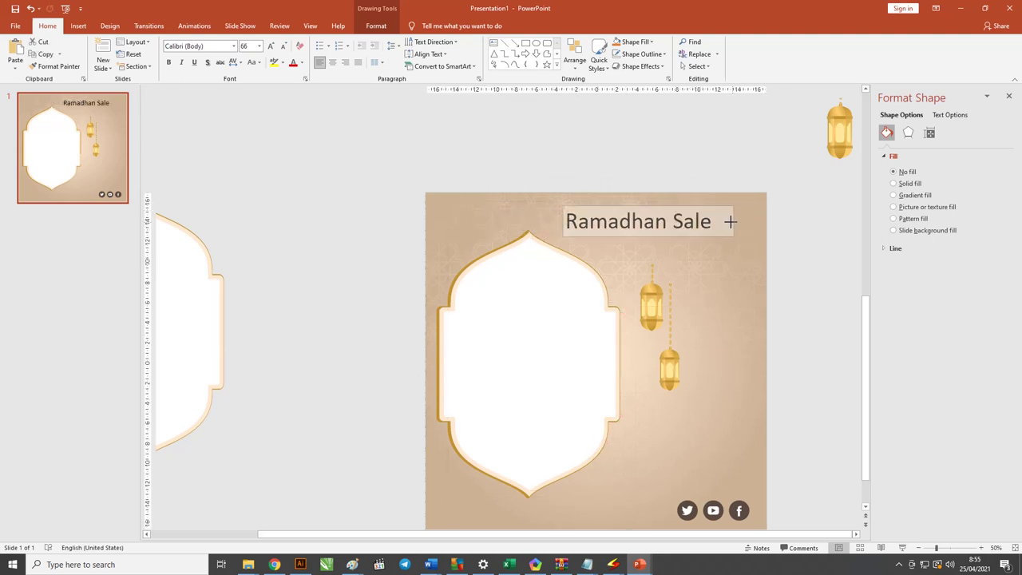
{"action": "left_click_drag", "start_coordinate": [661, 211], "coordinate": [690, 212]}
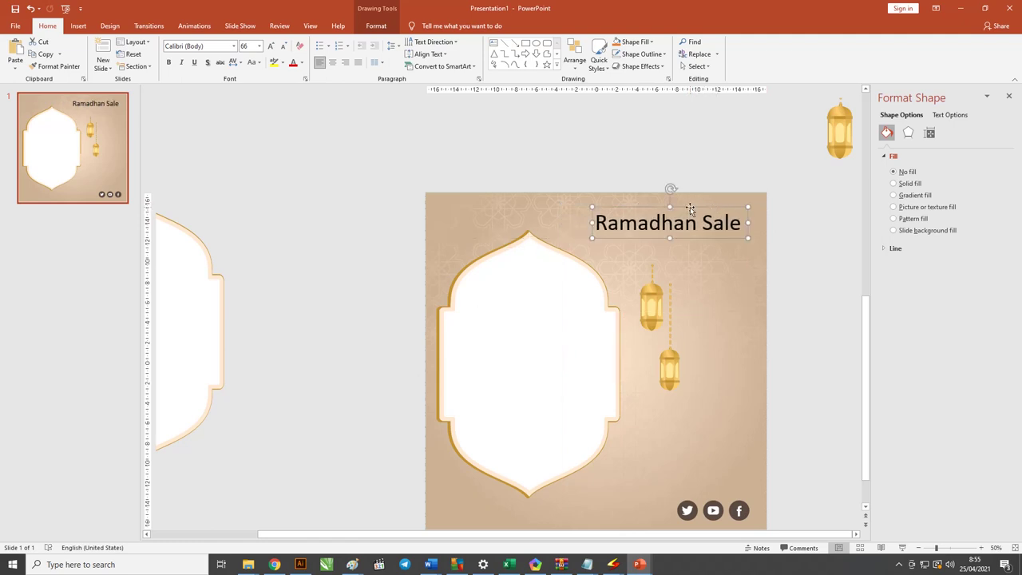
Step: Duplicate the title directly below and change the copy's text to 'Big Sale'
{"action": "left_click_drag", "start_coordinate": [690, 207], "coordinate": [691, 234]}
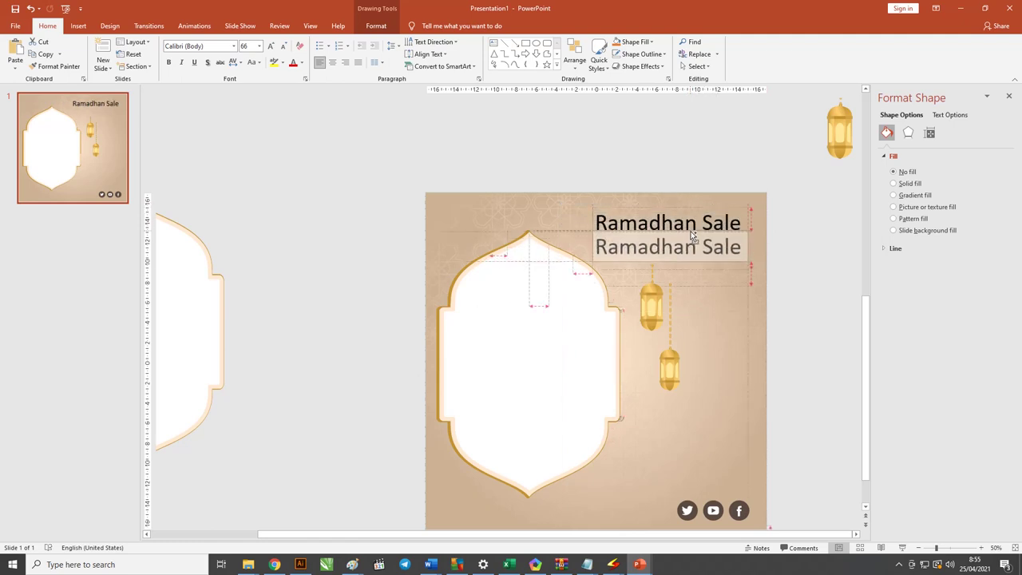
{"action": "left_click", "coordinate": [684, 246]}
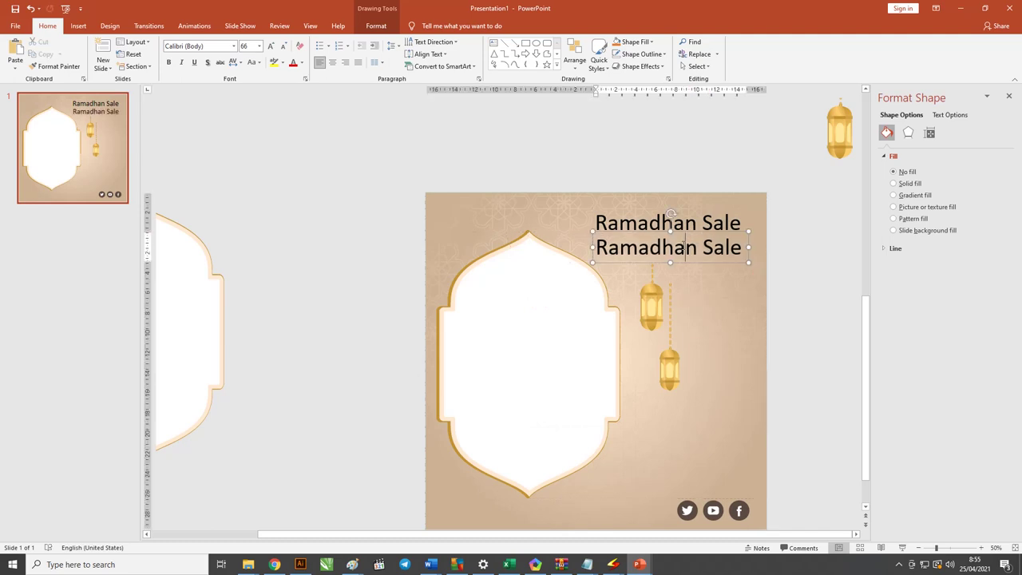
{"action": "key", "text": "ctrl+a"}
{"action": "left_click", "coordinate": [677, 249]}
{"action": "left_click_drag", "start_coordinate": [699, 248], "coordinate": [582, 247]}
{"action": "type", "text": "Bi"}
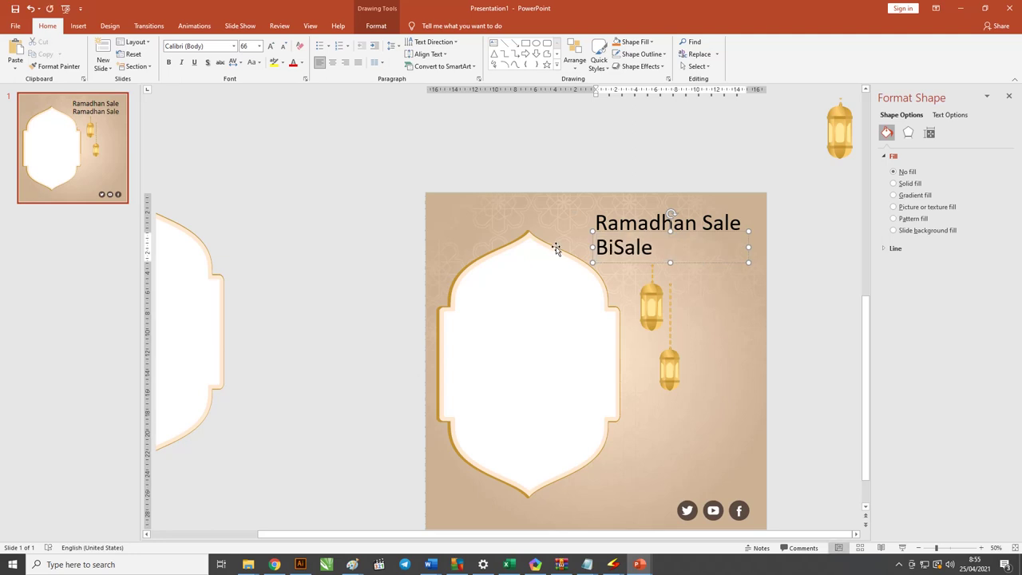
{"action": "type", "text": "g"}
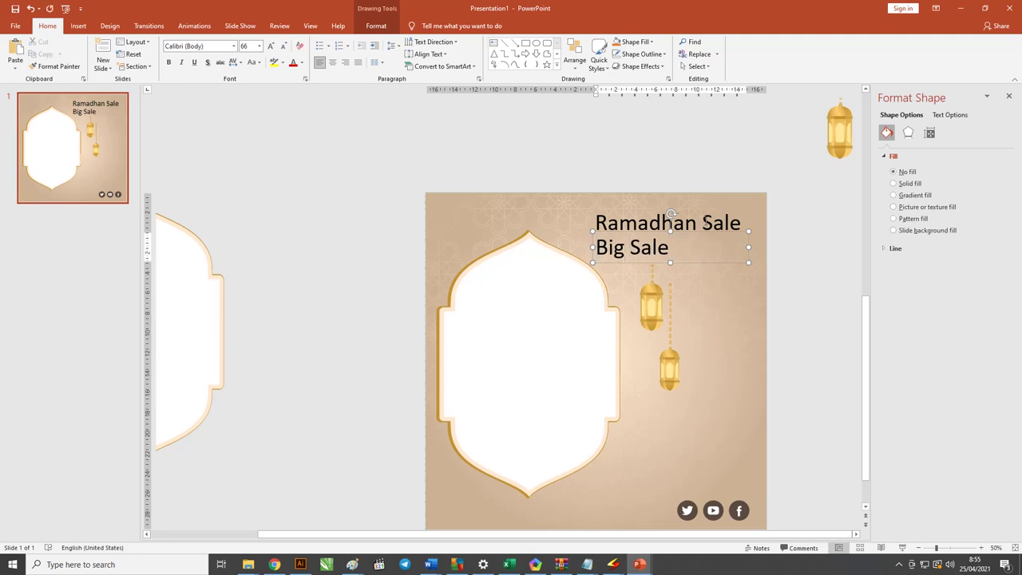
{"action": "left_click_drag", "start_coordinate": [748, 246], "coordinate": [683, 251]}
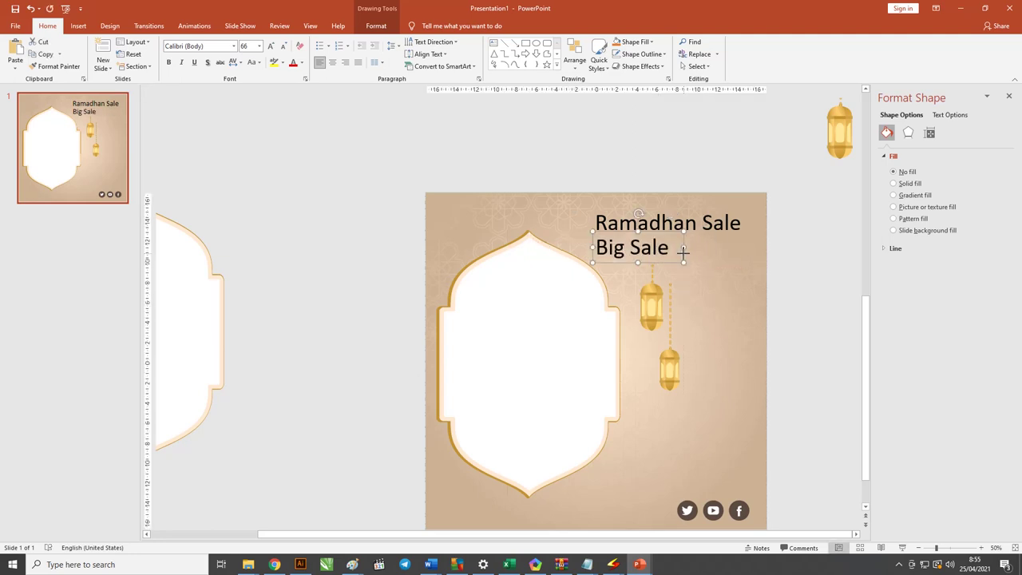
Step: Set the 'Ramadhan Sale' title in the Pacifico font
{"action": "left_click", "coordinate": [715, 223]}
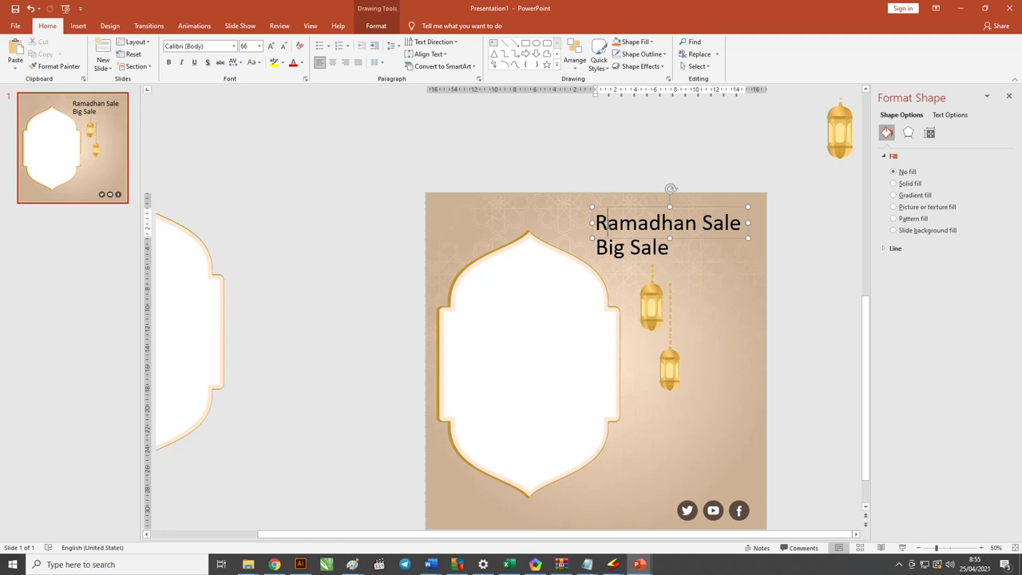
{"action": "left_click_drag", "start_coordinate": [607, 223], "coordinate": [736, 244]}
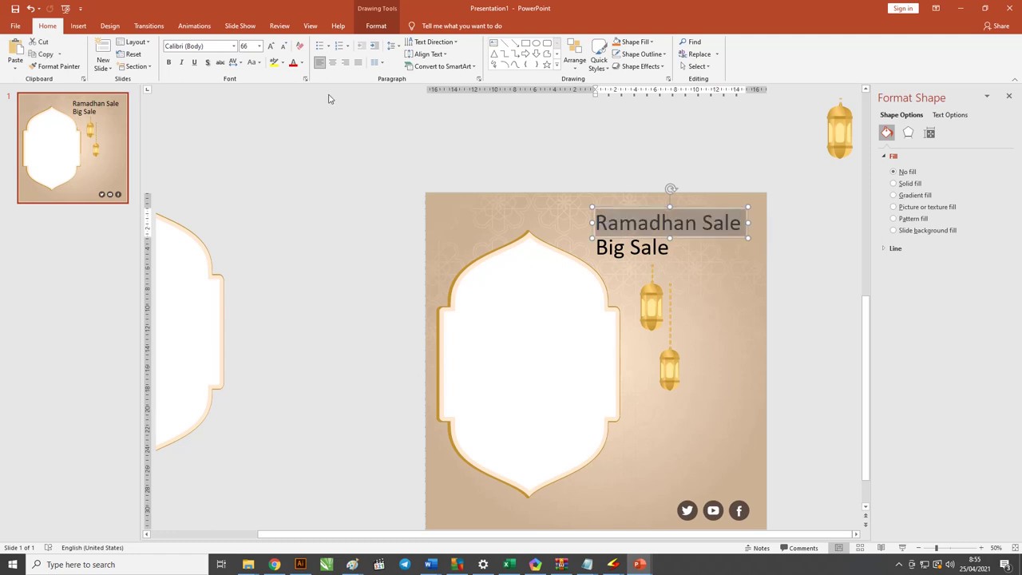
{"action": "left_click", "coordinate": [210, 47]}
{"action": "type", "text": "Pacifico"}
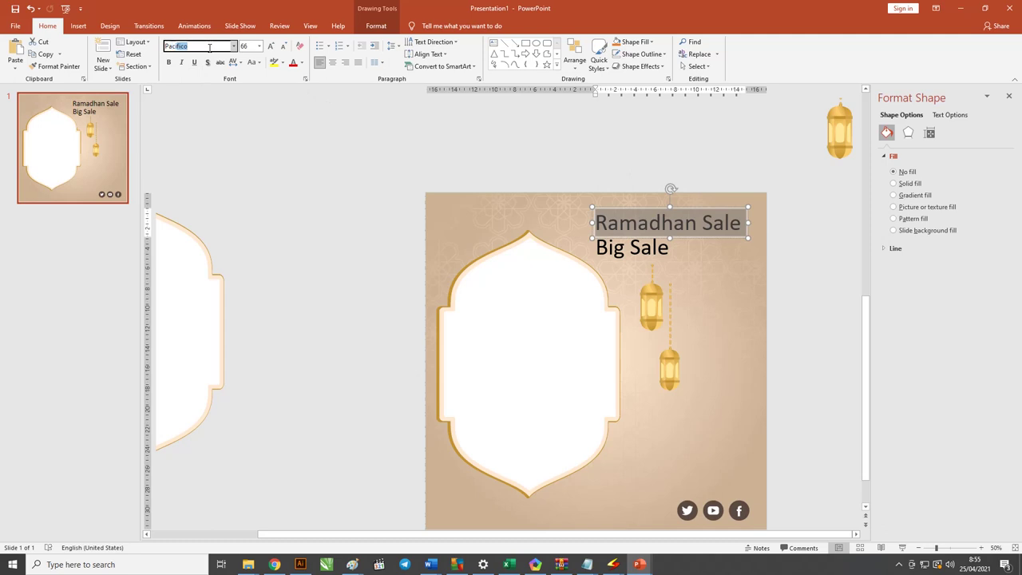
{"action": "key", "text": "Return"}
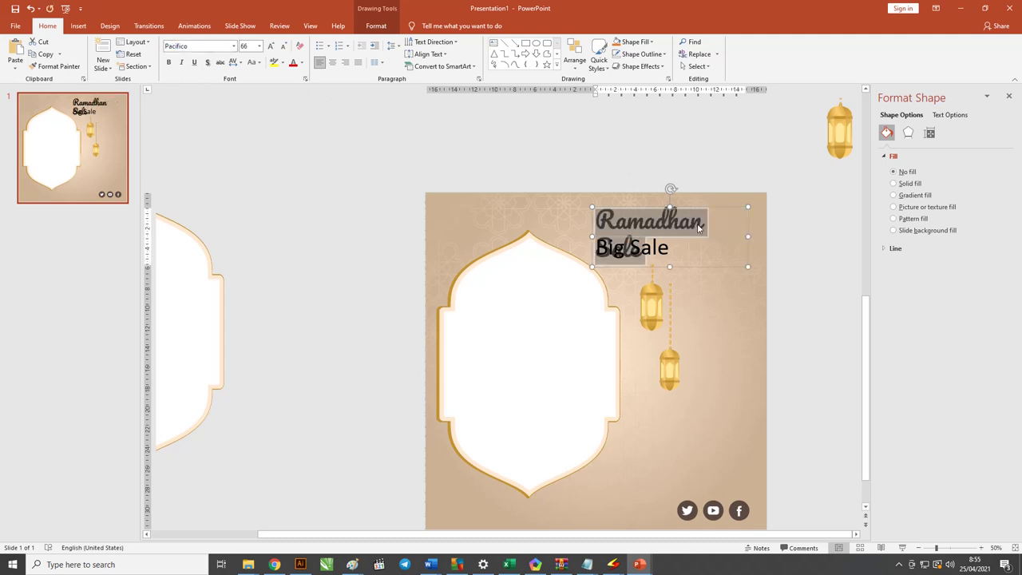
Step: Widen the title box, nudge 'Big Sale' up-left, and select all the title text
{"action": "mouse_move", "coordinate": [747, 237]}
{"action": "left_mouse_down"}
{"action": "mouse_move", "coordinate": [783, 231]}
{"action": "mouse_move", "coordinate": [720, 206]}
{"action": "left_mouse_up"}
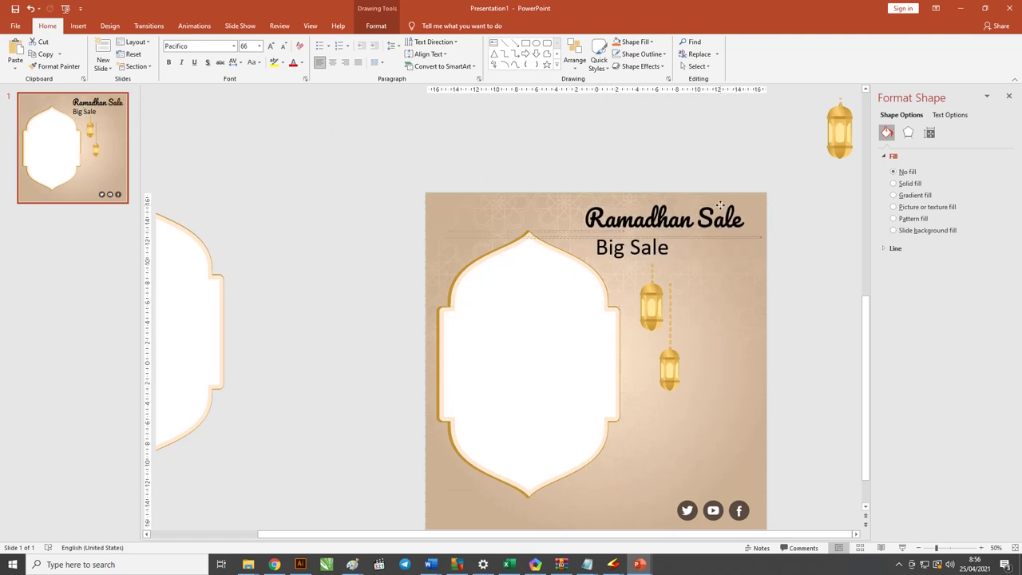
{"action": "left_click", "coordinate": [650, 247]}
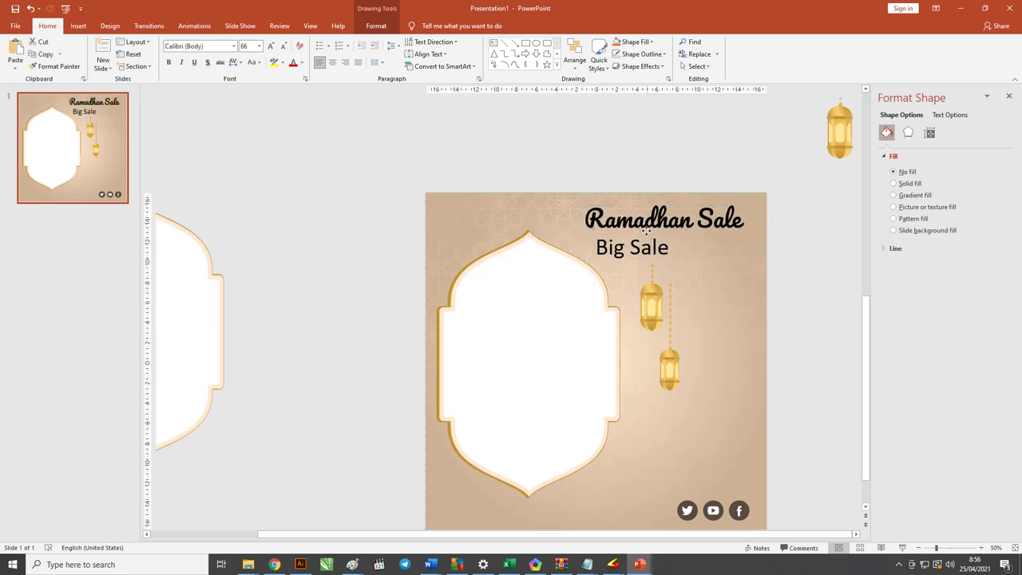
{"action": "left_click_drag", "start_coordinate": [644, 234], "coordinate": [634, 231]}
{"action": "left_click", "coordinate": [695, 208]}
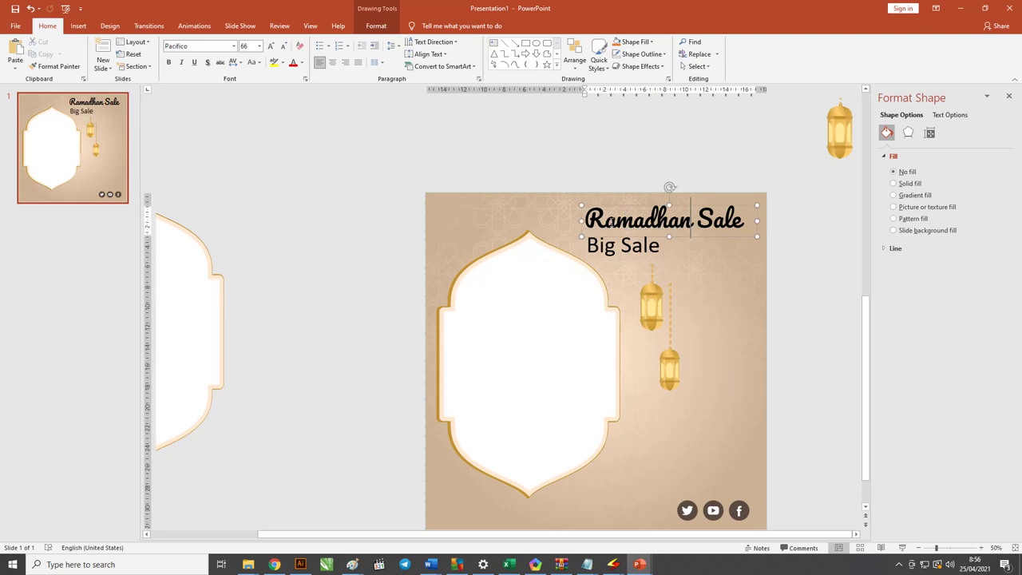
{"action": "triple_click", "coordinate": [614, 223]}
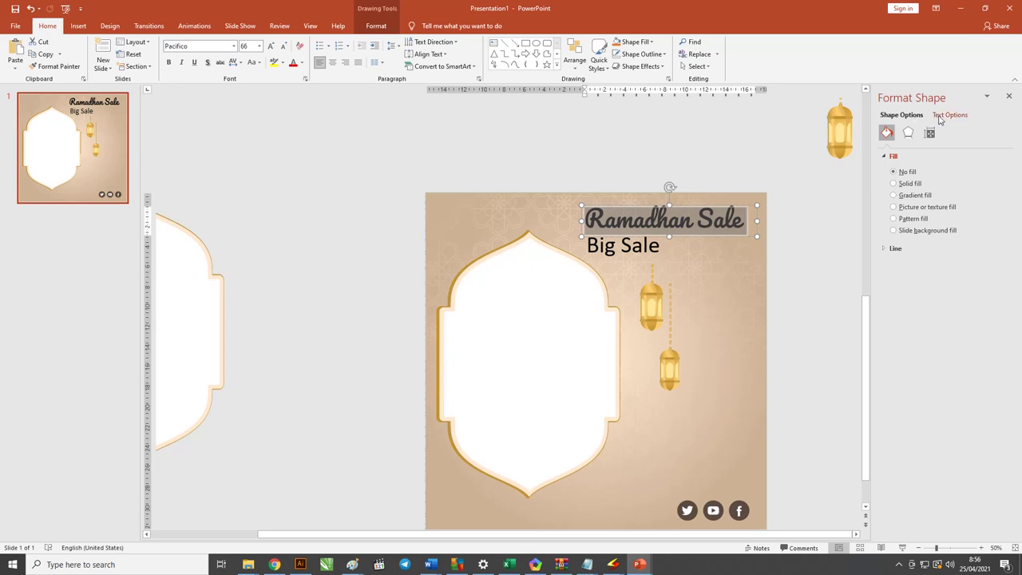
Step: Give the title text a gradient fill, eyedropping the right stop's colour from the lantern
{"action": "left_click", "coordinate": [939, 117]}
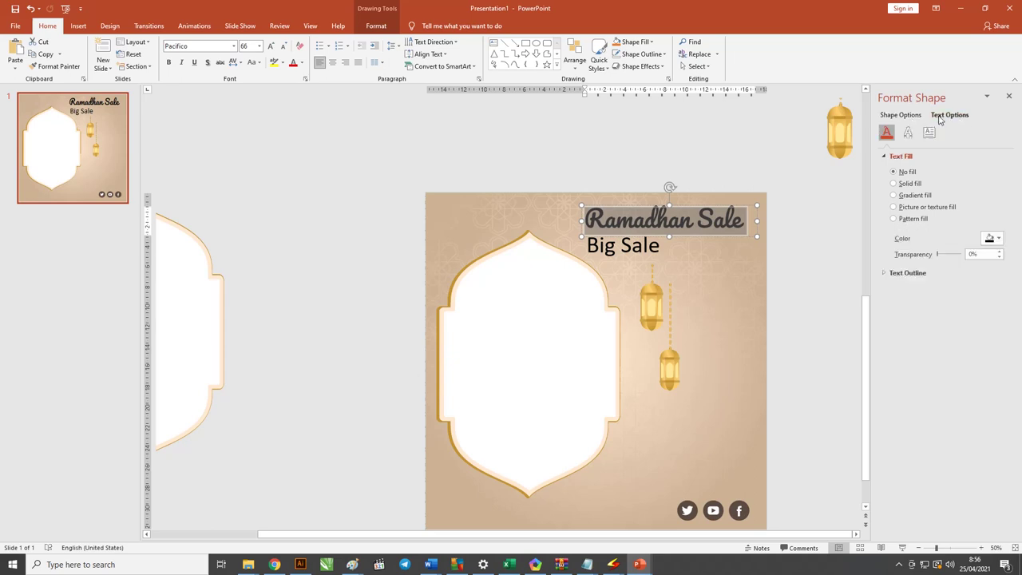
{"action": "left_click", "coordinate": [894, 196]}
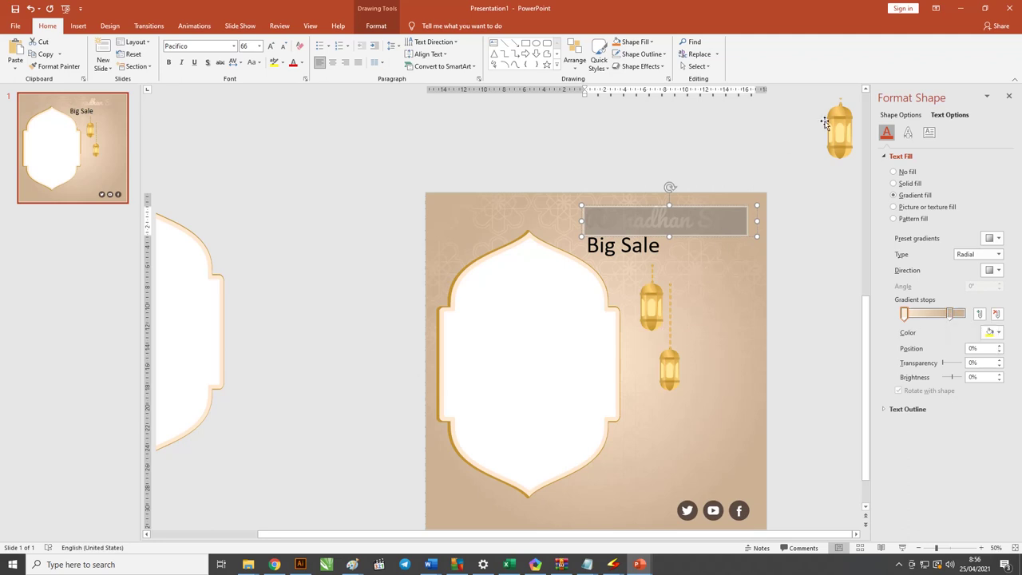
{"action": "left_click", "coordinate": [950, 316]}
{"action": "left_click", "coordinate": [997, 332]}
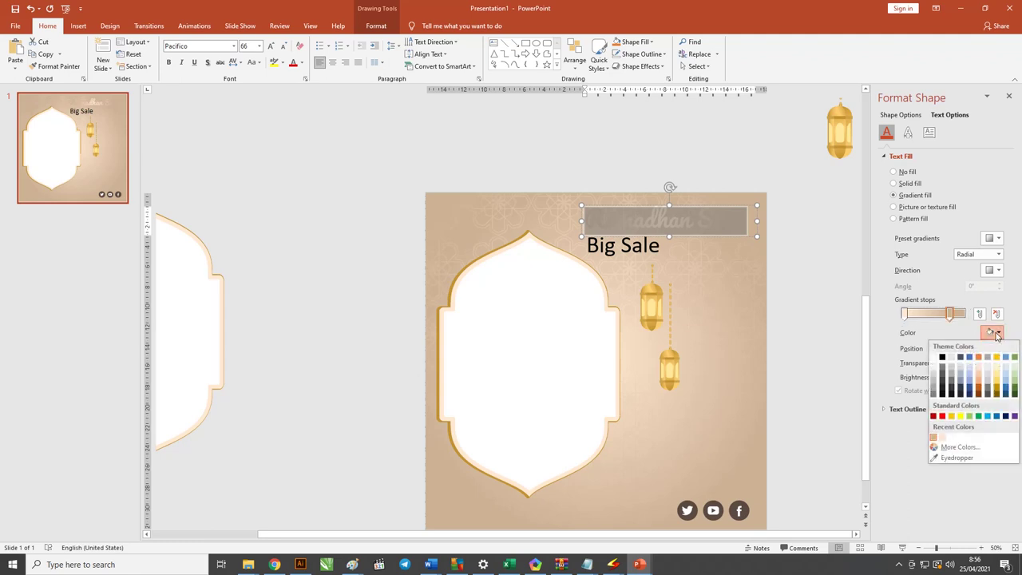
{"action": "left_click", "coordinate": [957, 458]}
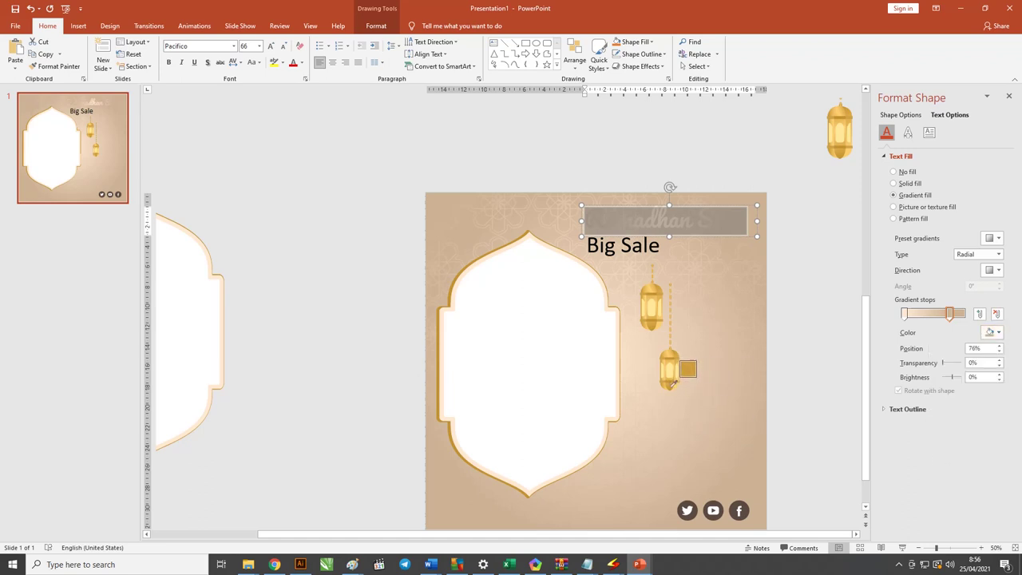
{"action": "left_click", "coordinate": [673, 383]}
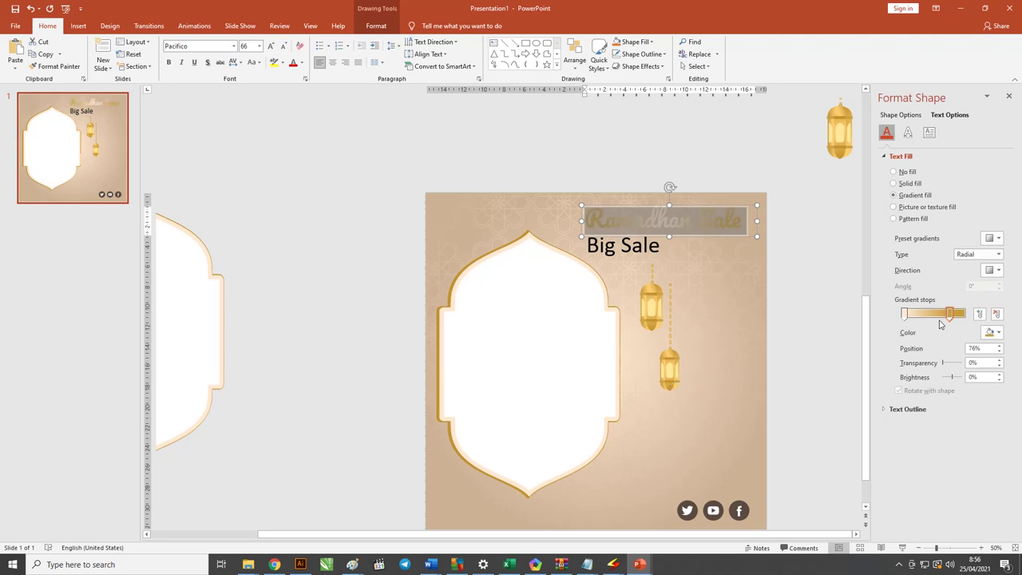
Step: Move the left gradient stop to 24% and eyedrop its light gold RGB(251,206,111) from the lantern
{"action": "left_click_drag", "start_coordinate": [904, 314], "coordinate": [919, 315]}
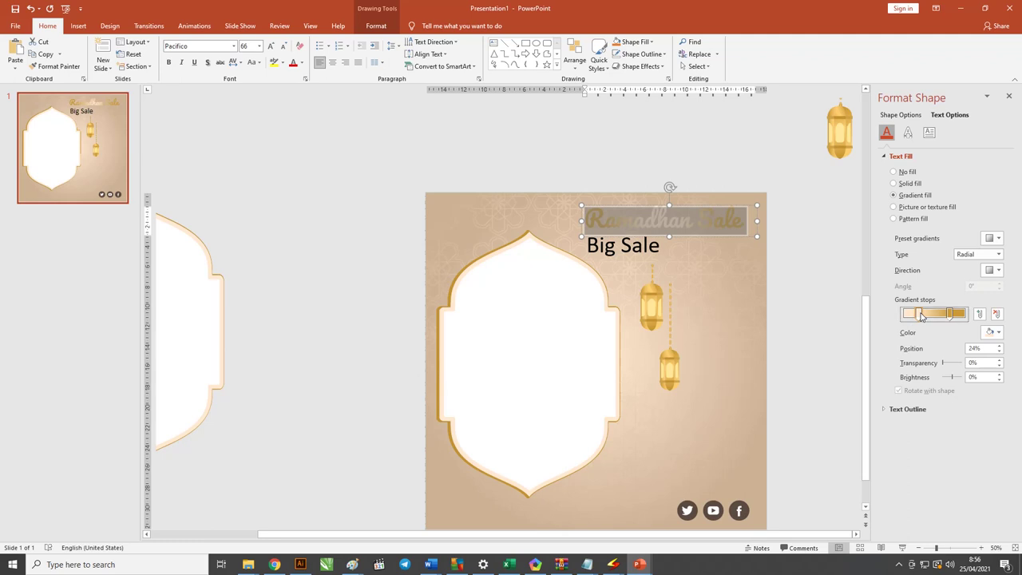
{"action": "left_click", "coordinate": [997, 332]}
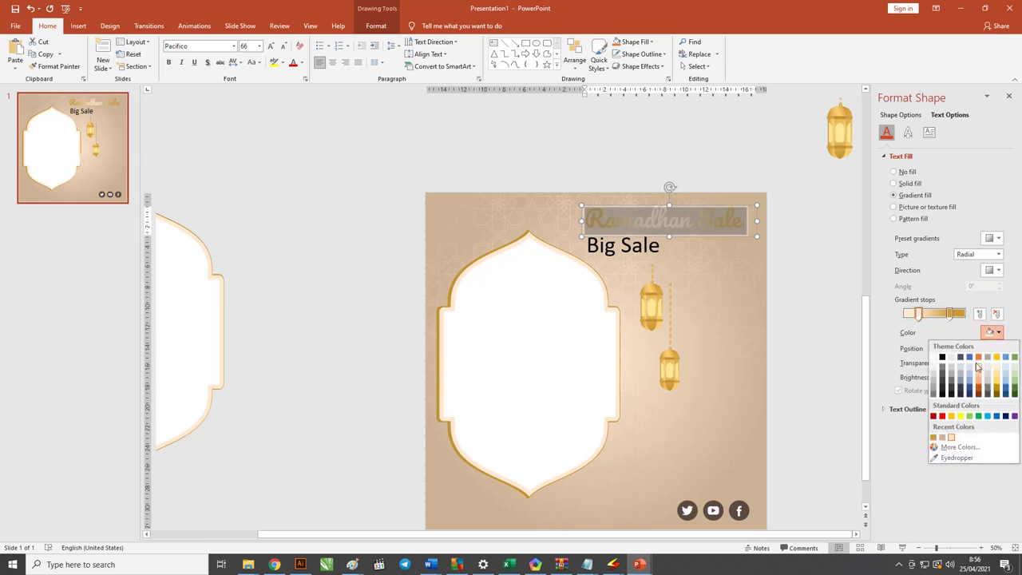
{"action": "left_click", "coordinate": [961, 459]}
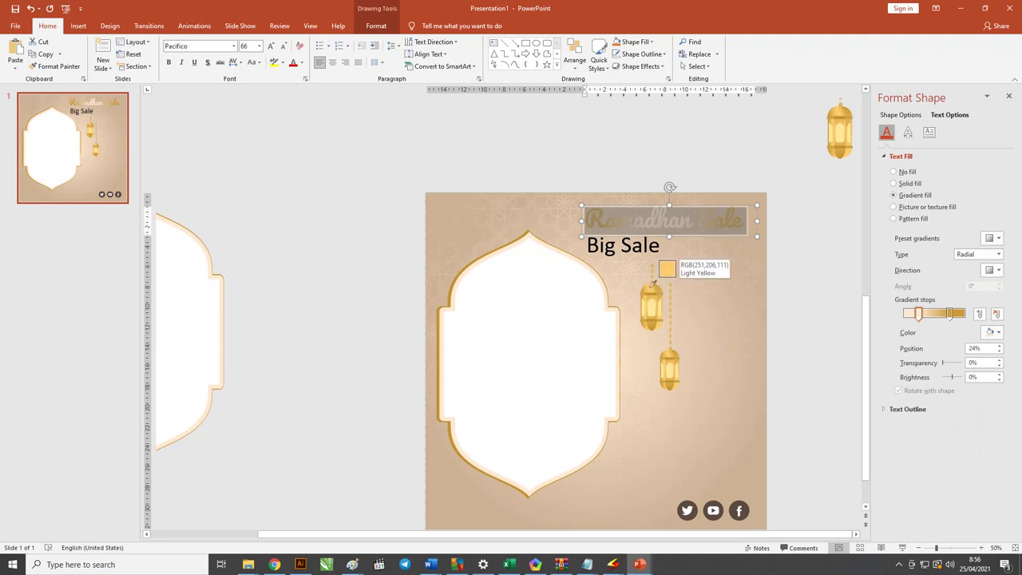
{"action": "left_click", "coordinate": [651, 284]}
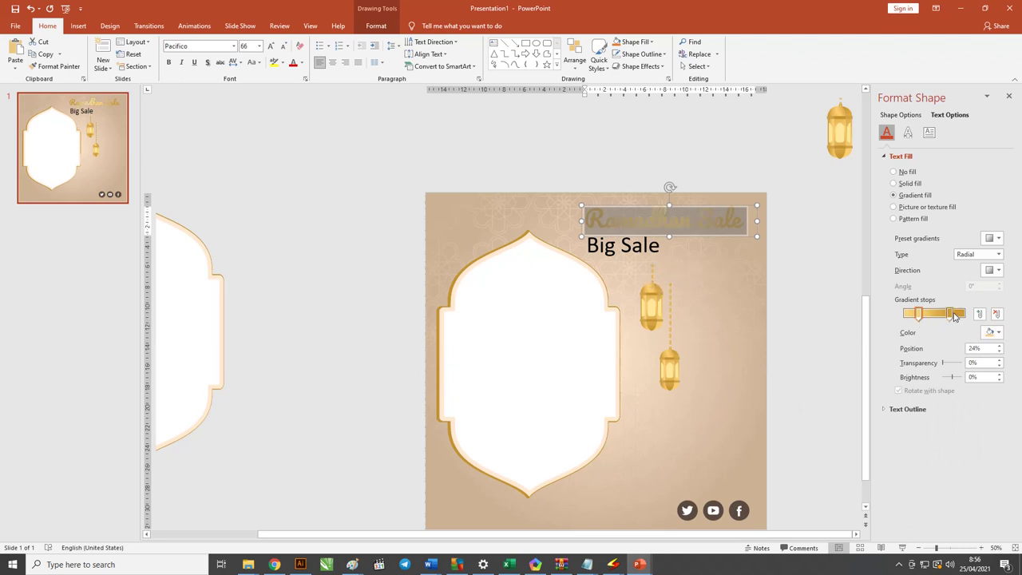
Step: Arrange the gold gradient stops at about 23%, 45%, 63% and 100%
{"action": "mouse_move", "coordinate": [951, 313]}
{"action": "left_mouse_down"}
{"action": "mouse_move", "coordinate": [964, 312]}
{"action": "mouse_move", "coordinate": [923, 313]}
{"action": "mouse_move", "coordinate": [945, 313]}
{"action": "left_mouse_up"}
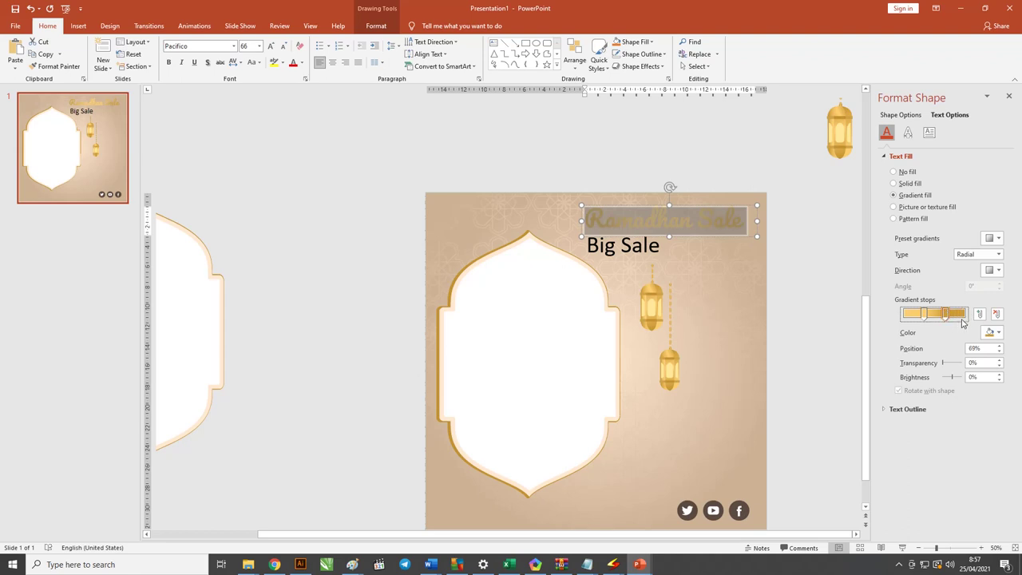
{"action": "left_click_drag", "start_coordinate": [960, 314], "coordinate": [910, 314]}
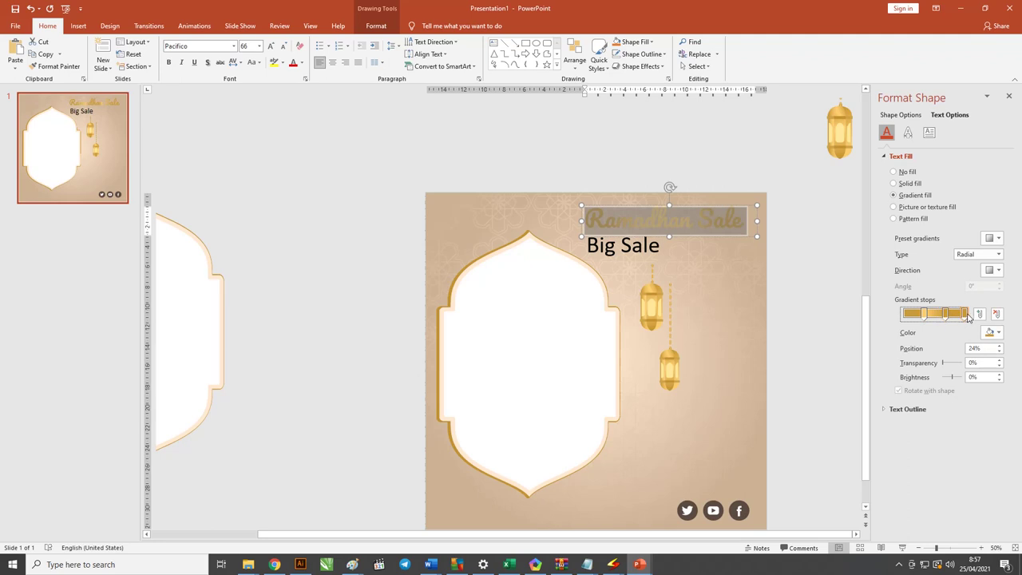
{"action": "left_click", "coordinate": [903, 314]}
{"action": "left_click", "coordinate": [964, 316]}
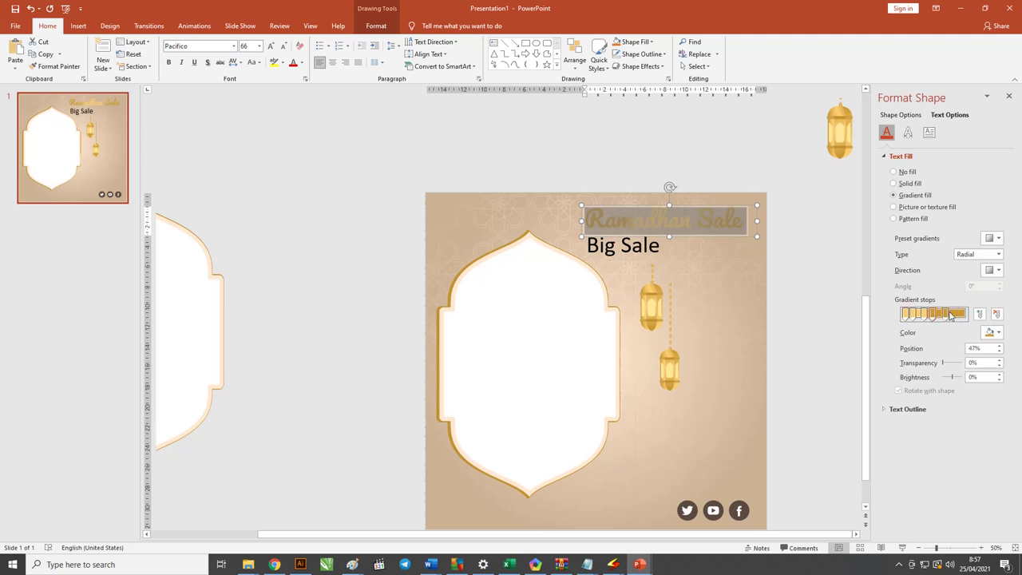
{"action": "left_click", "coordinate": [963, 315]}
{"action": "left_click_drag", "start_coordinate": [924, 317], "coordinate": [948, 317]}
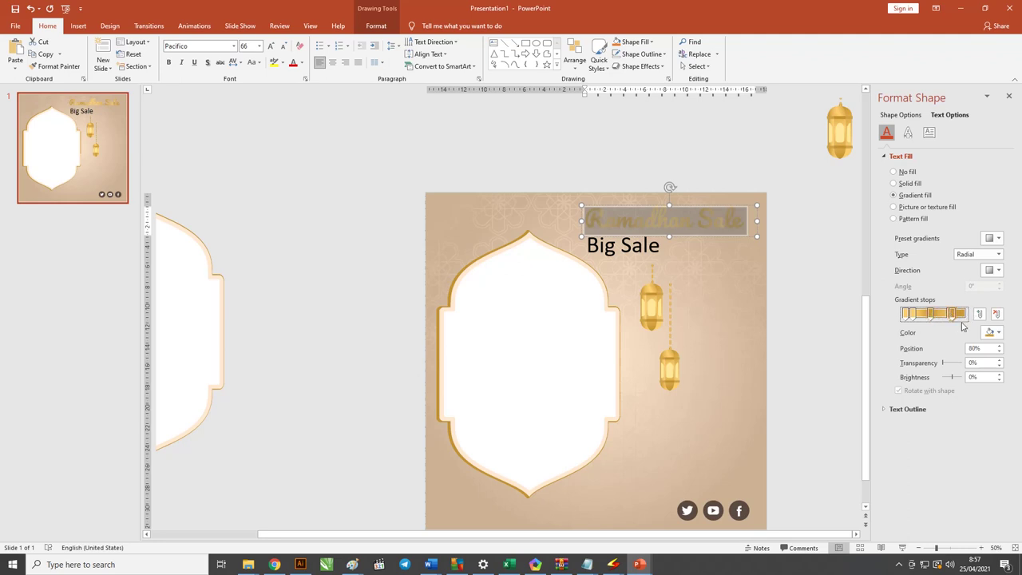
{"action": "left_click_drag", "start_coordinate": [962, 314], "coordinate": [938, 317]}
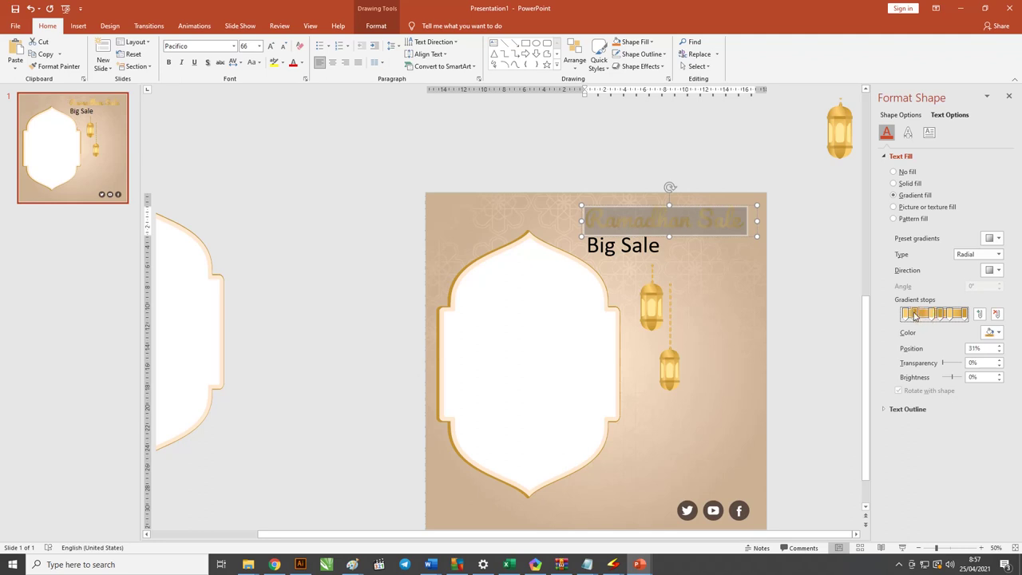
{"action": "mouse_move", "coordinate": [928, 316]}
{"action": "left_mouse_down"}
{"action": "mouse_move", "coordinate": [953, 317]}
{"action": "mouse_move", "coordinate": [931, 318]}
{"action": "left_mouse_up"}
{"action": "left_click_drag", "start_coordinate": [932, 318], "coordinate": [919, 318]}
Step: Nudge the title slightly right and down, and switch its gradient to Linear at 45°
{"action": "left_click", "coordinate": [680, 214]}
{"action": "left_click", "coordinate": [697, 209]}
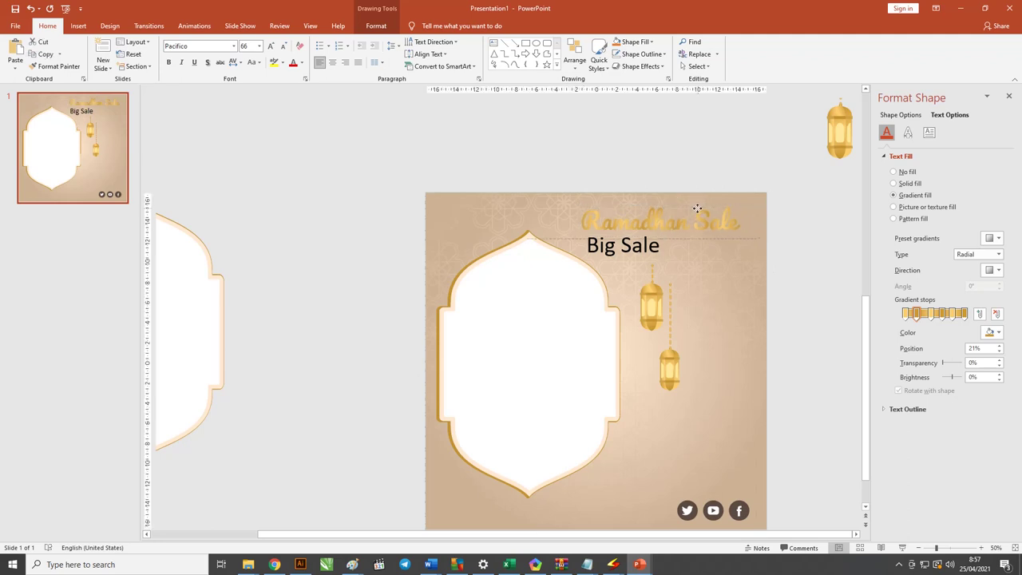
{"action": "left_click_drag", "start_coordinate": [697, 209], "coordinate": [701, 209]}
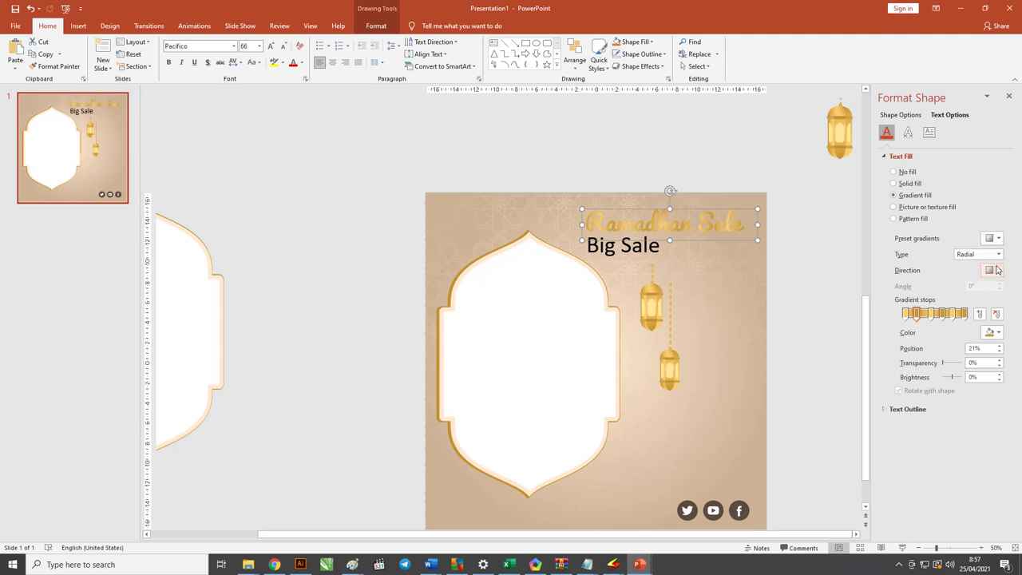
{"action": "left_click", "coordinate": [993, 270]}
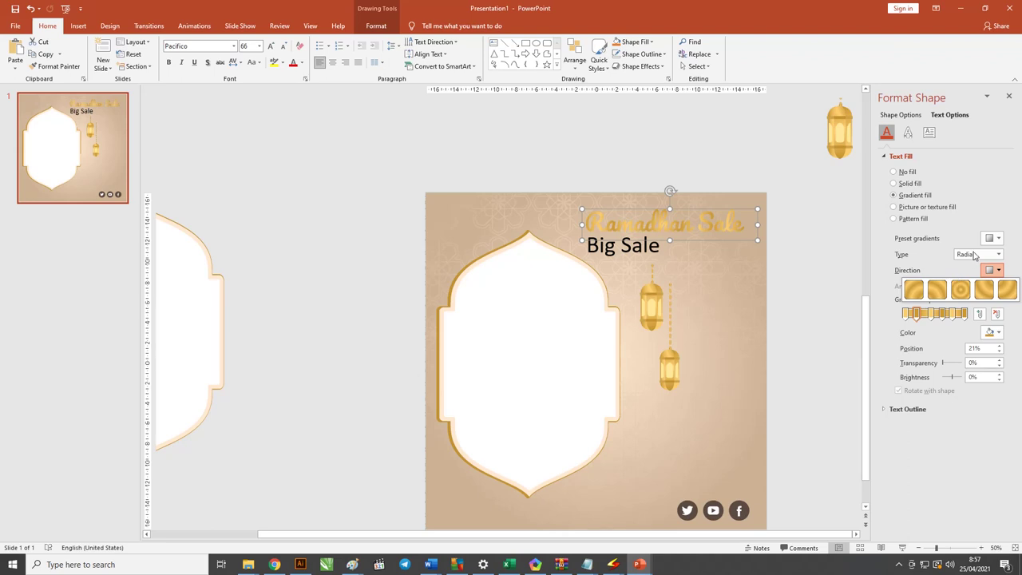
{"action": "left_click", "coordinate": [975, 255]}
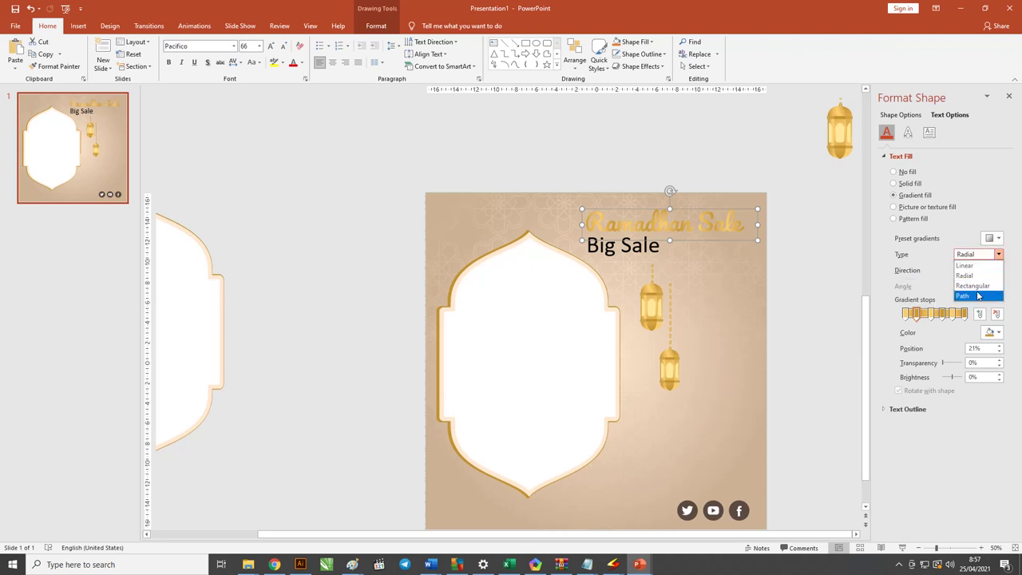
{"action": "left_click", "coordinate": [978, 286]}
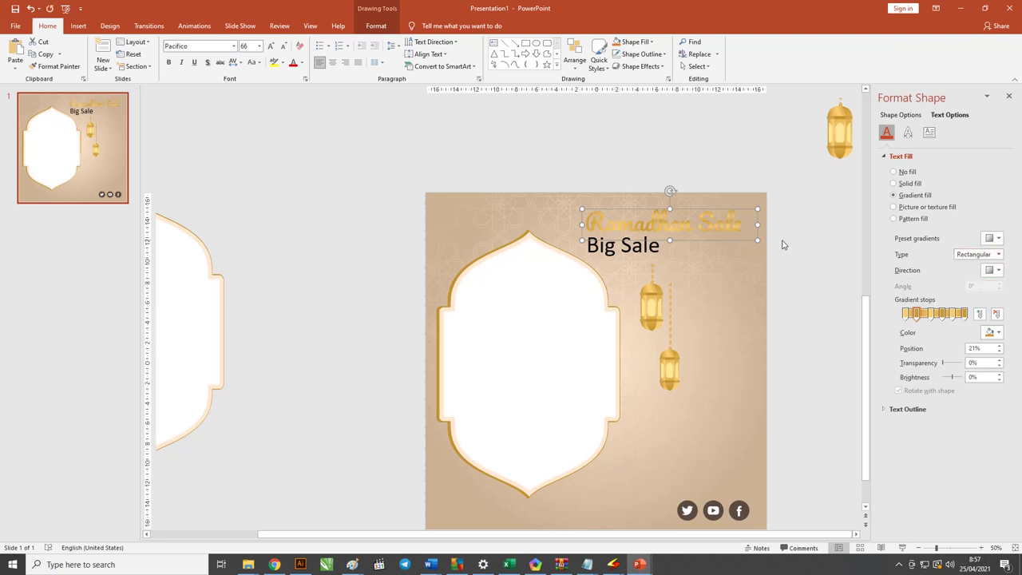
{"action": "left_click", "coordinate": [975, 255]}
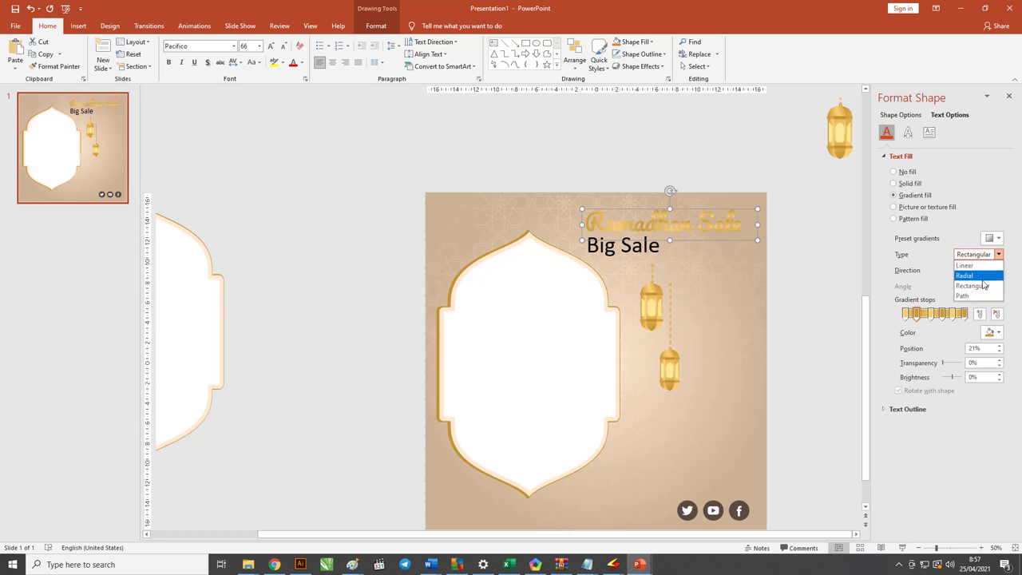
{"action": "left_click", "coordinate": [965, 265]}
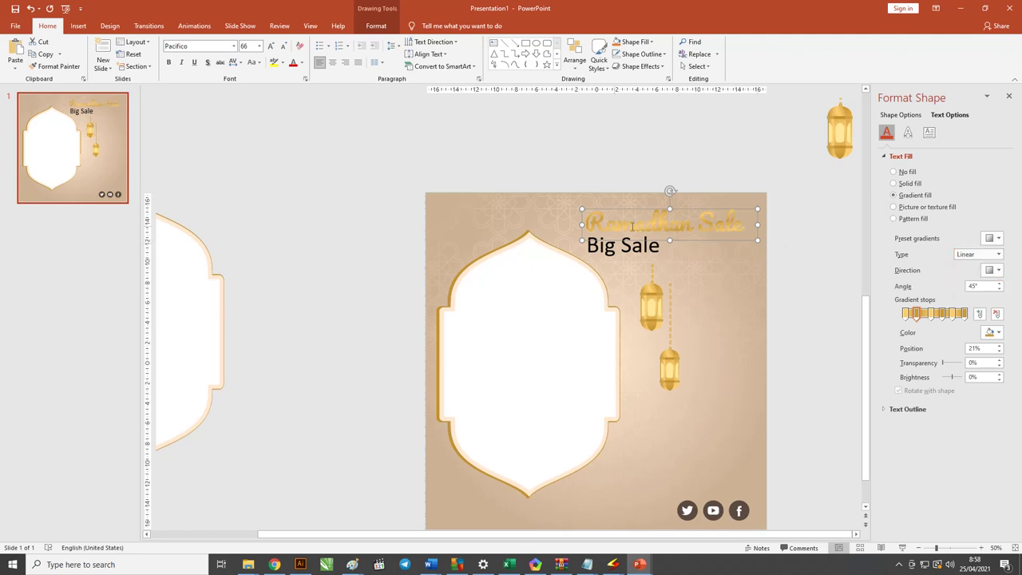
Step: Give the Ramadhan Sale title an Offset: Bottom shadow at 0% transparency, keeping 100% size
{"action": "left_click", "coordinate": [909, 134]}
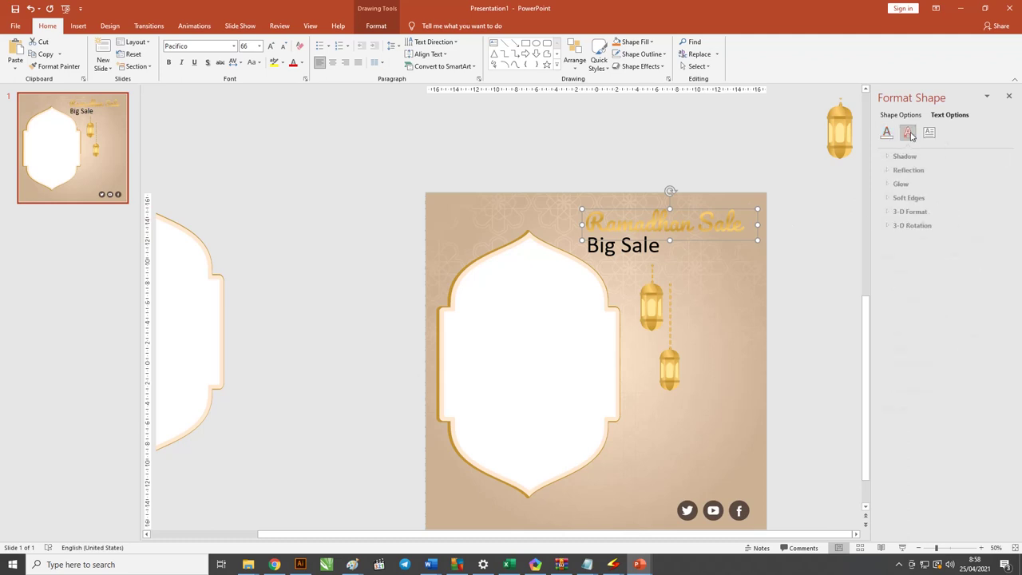
{"action": "left_click", "coordinate": [884, 157]}
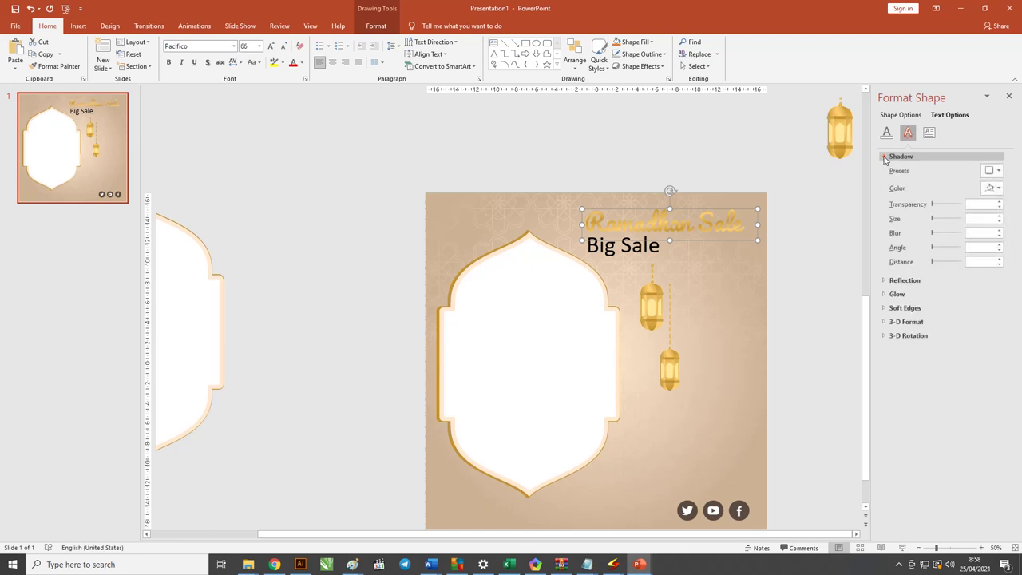
{"action": "left_click", "coordinate": [992, 172]}
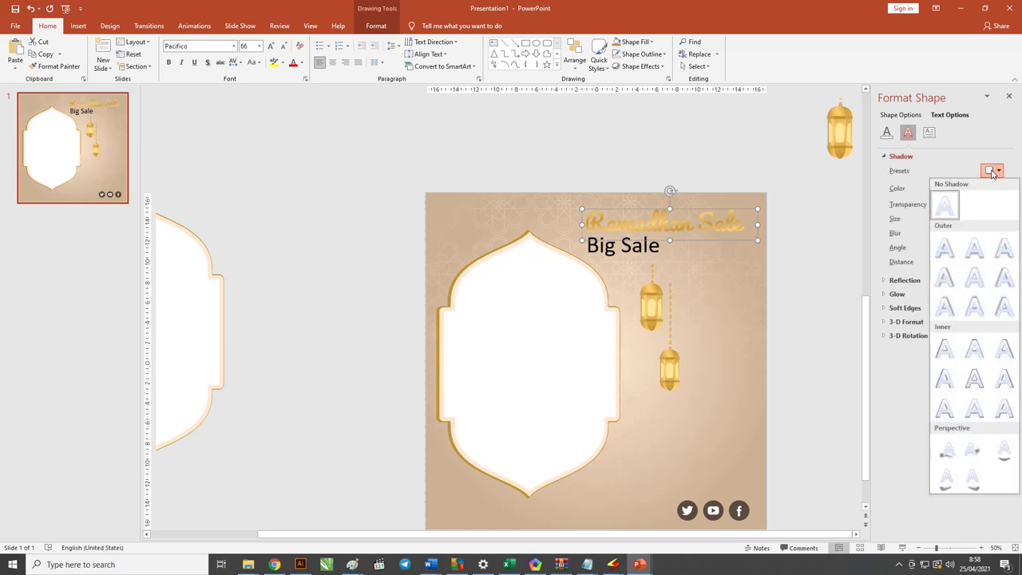
{"action": "left_click", "coordinate": [974, 247]}
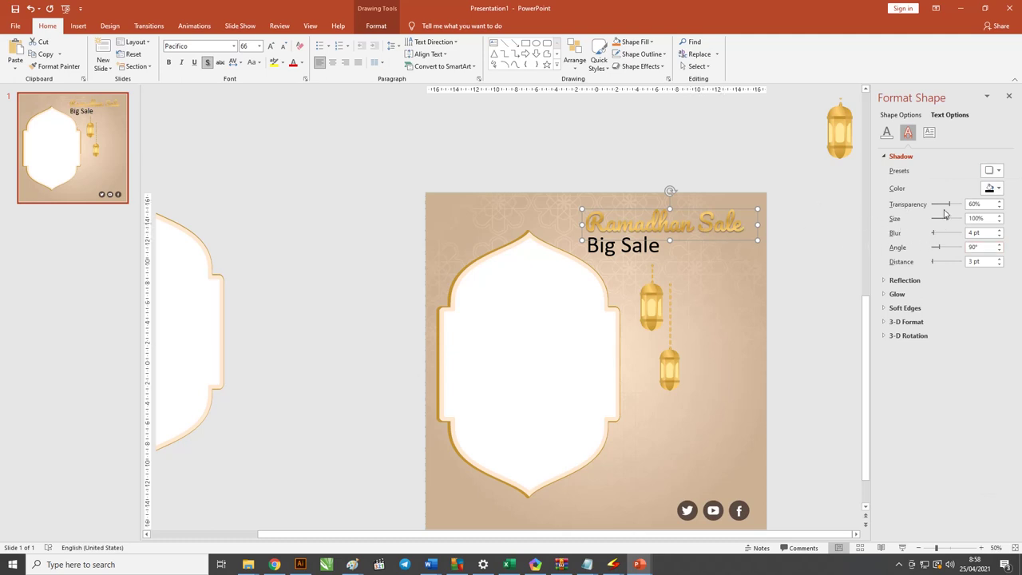
{"action": "left_click_drag", "start_coordinate": [948, 204], "coordinate": [931, 207]}
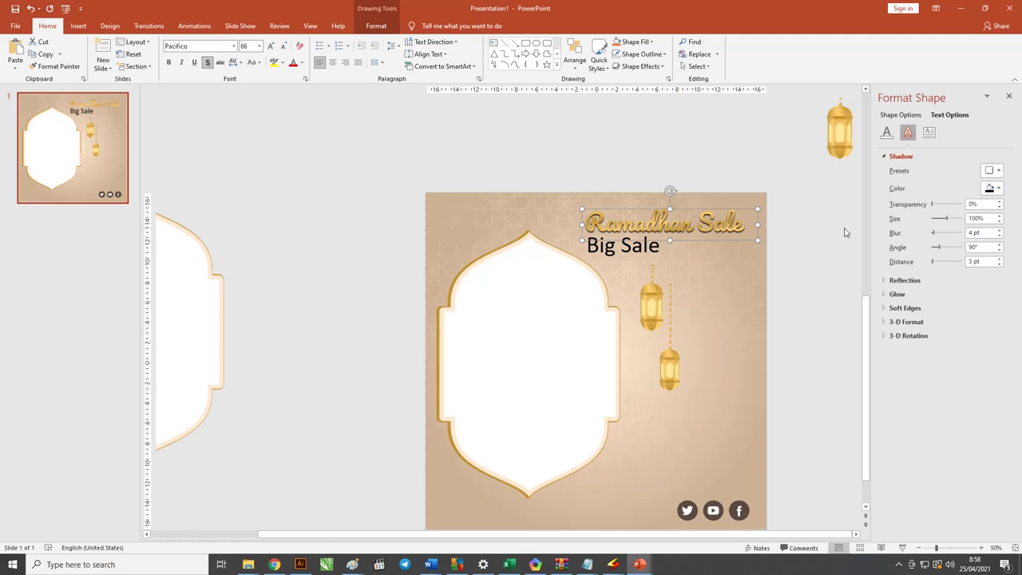
{"action": "left_click_drag", "start_coordinate": [949, 220], "coordinate": [943, 223]}
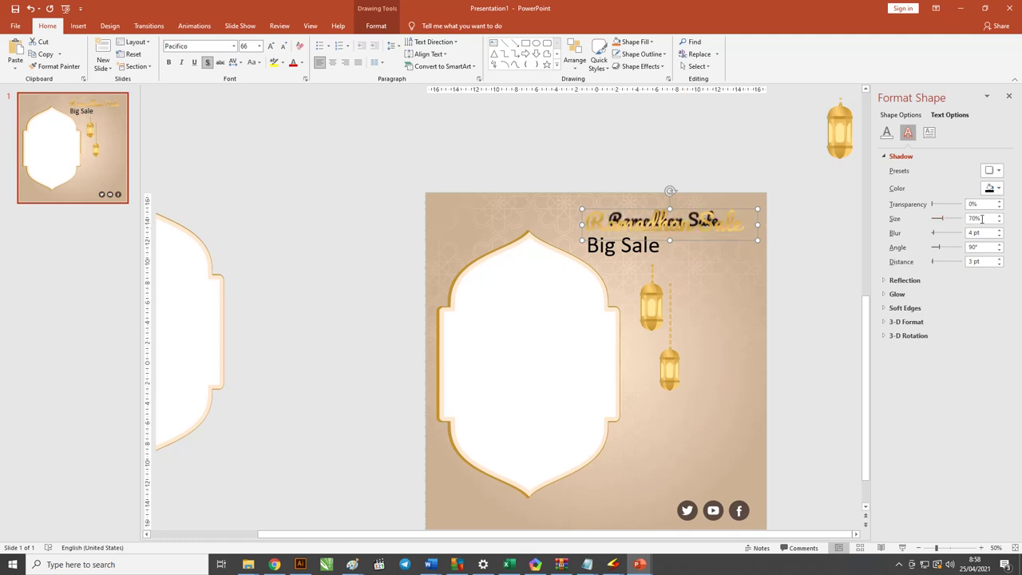
{"action": "key", "text": "ctrl+z"}
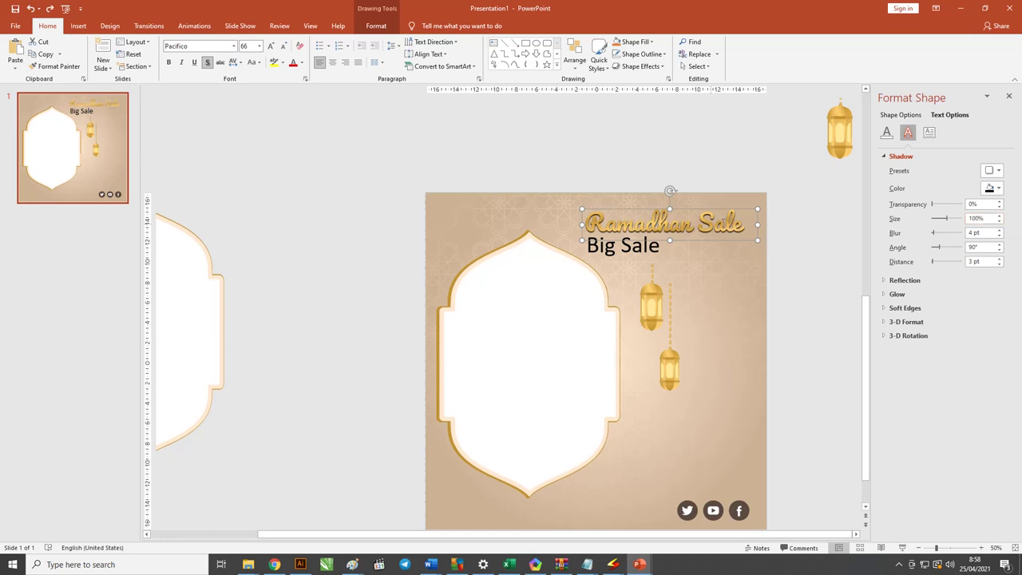
Step: Select all the Big Sale text and show its text fill options
{"action": "left_click", "coordinate": [629, 257]}
{"action": "key", "text": "ctrl+a"}
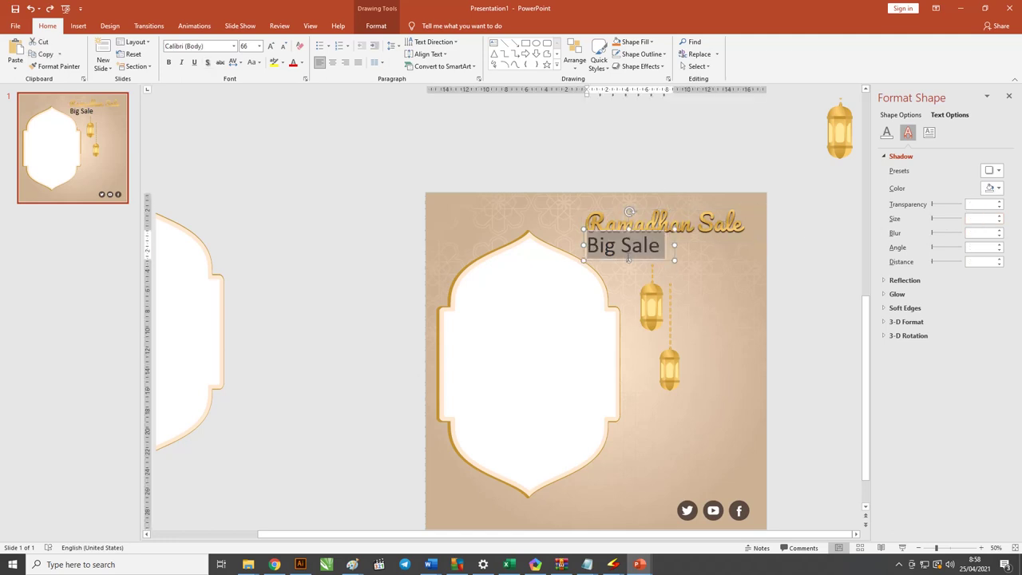
{"action": "left_click", "coordinate": [886, 132]}
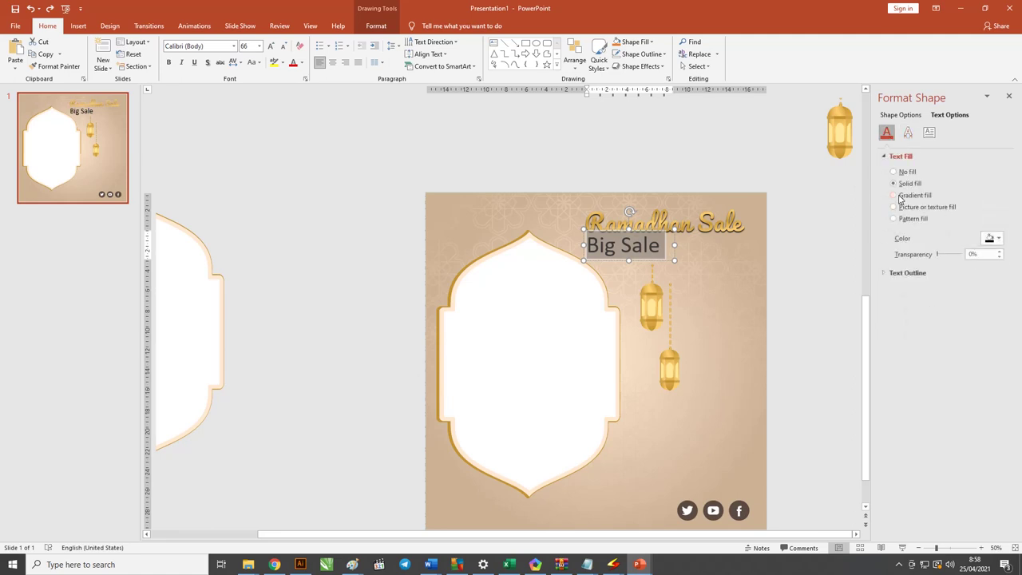
Step: Colour Big Sale a darkened brown from the custom colour picker, and make it bold and shadowed
{"action": "left_click", "coordinate": [994, 239]}
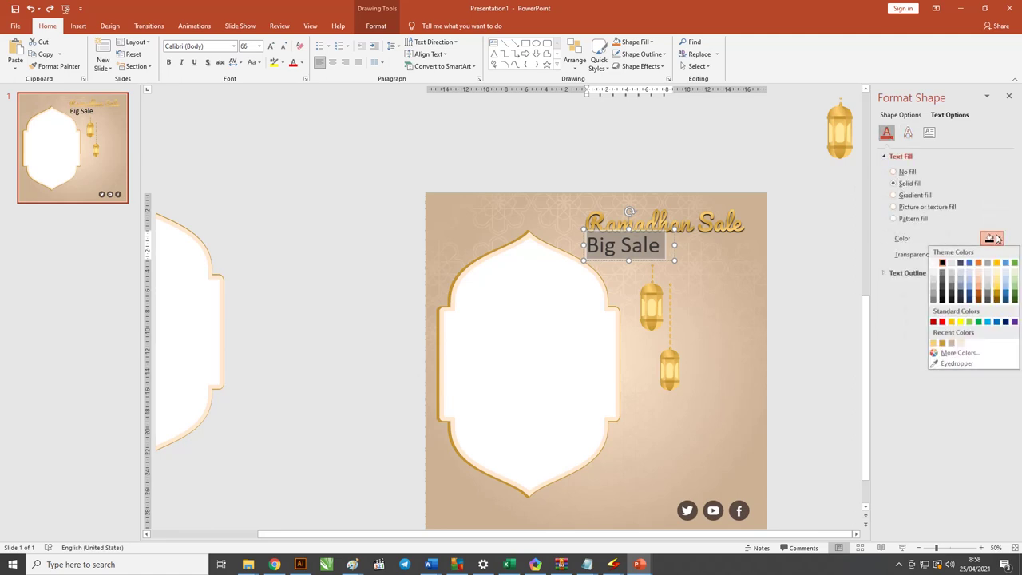
{"action": "left_click", "coordinate": [943, 344]}
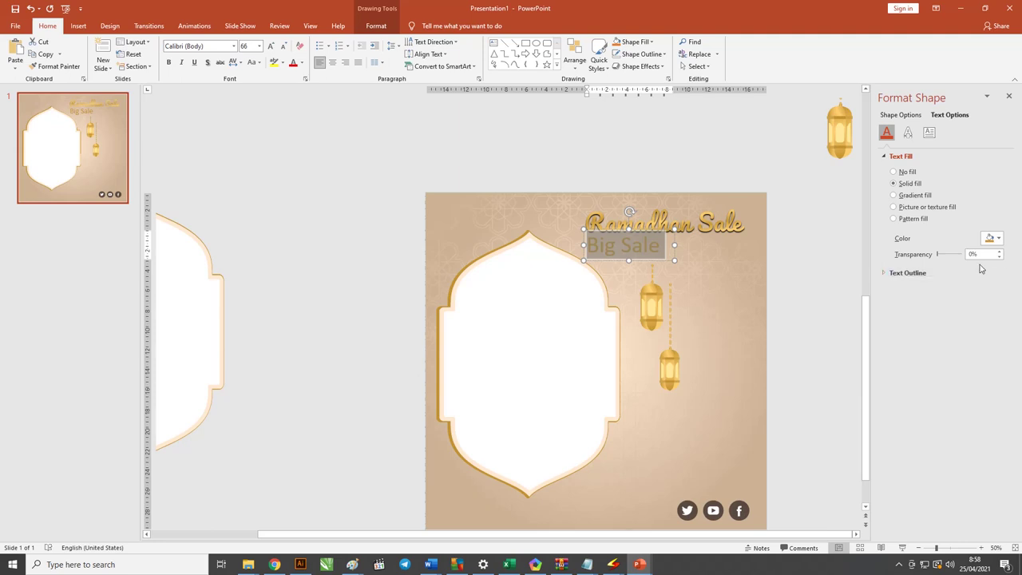
{"action": "left_click", "coordinate": [994, 238]}
{"action": "left_click", "coordinate": [961, 352]}
{"action": "left_click_drag", "start_coordinate": [504, 203], "coordinate": [506, 221]}
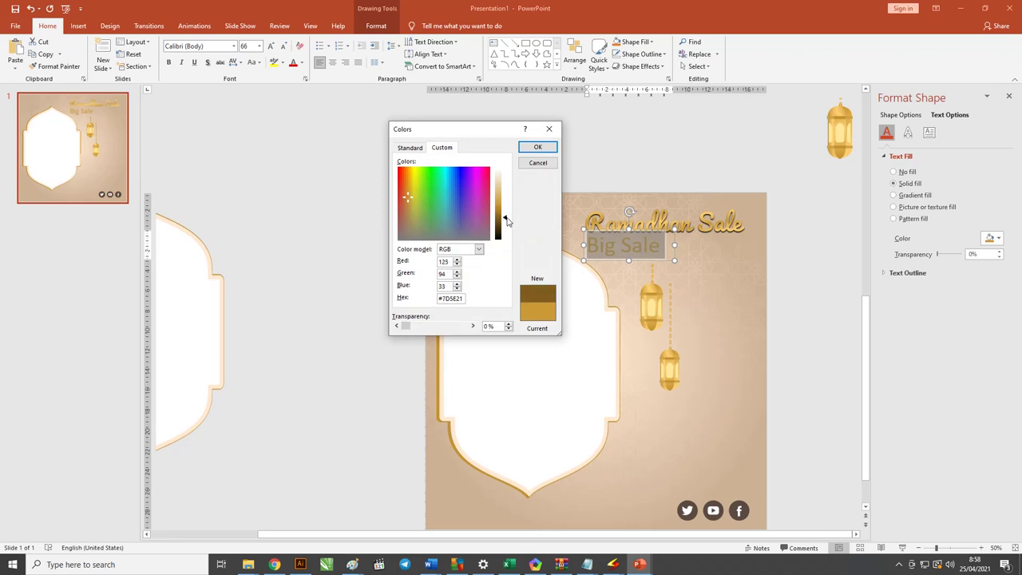
{"action": "left_click", "coordinate": [537, 147]}
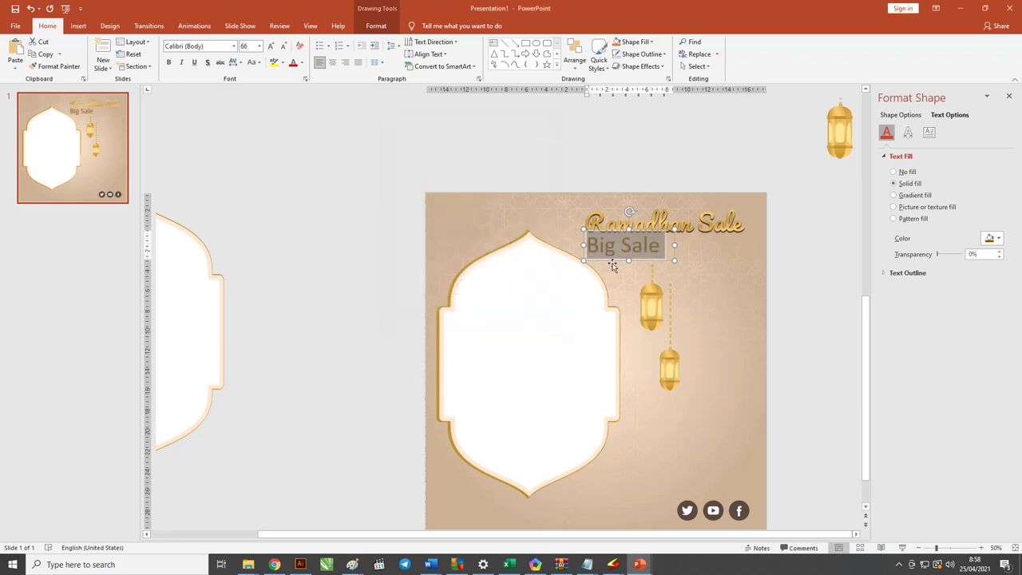
{"action": "left_click", "coordinate": [169, 62]}
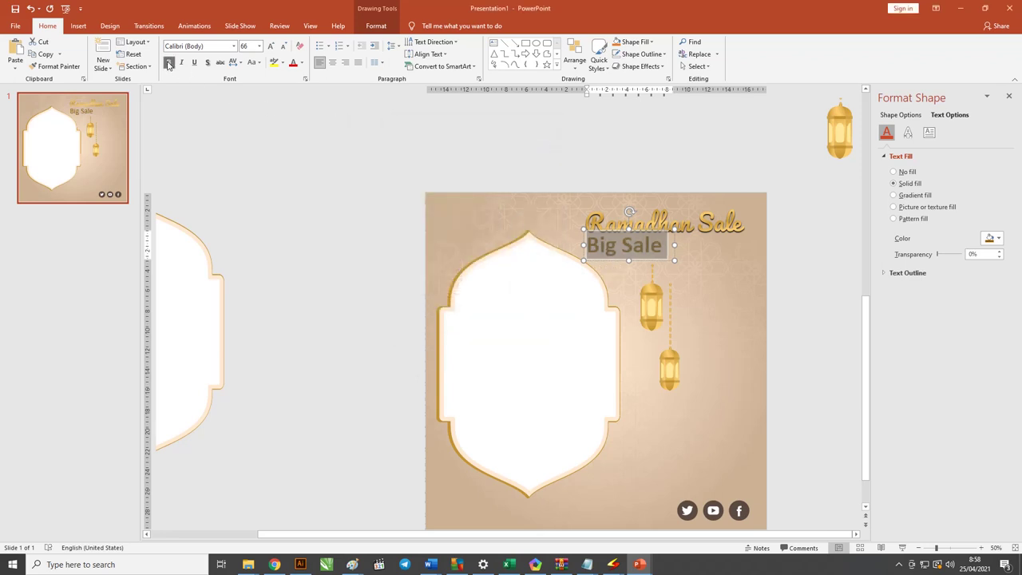
{"action": "left_click", "coordinate": [207, 62]}
Step: Set the Big Sale text fill to the dark brown hex colour #594A42
{"action": "left_click", "coordinate": [650, 176]}
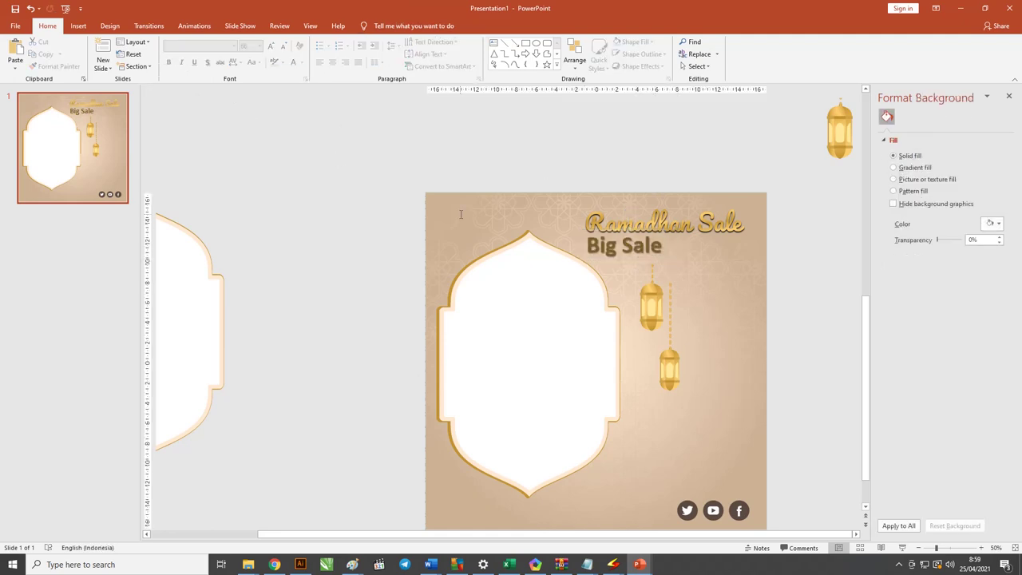
{"action": "left_click_drag", "start_coordinate": [589, 245], "coordinate": [685, 272]}
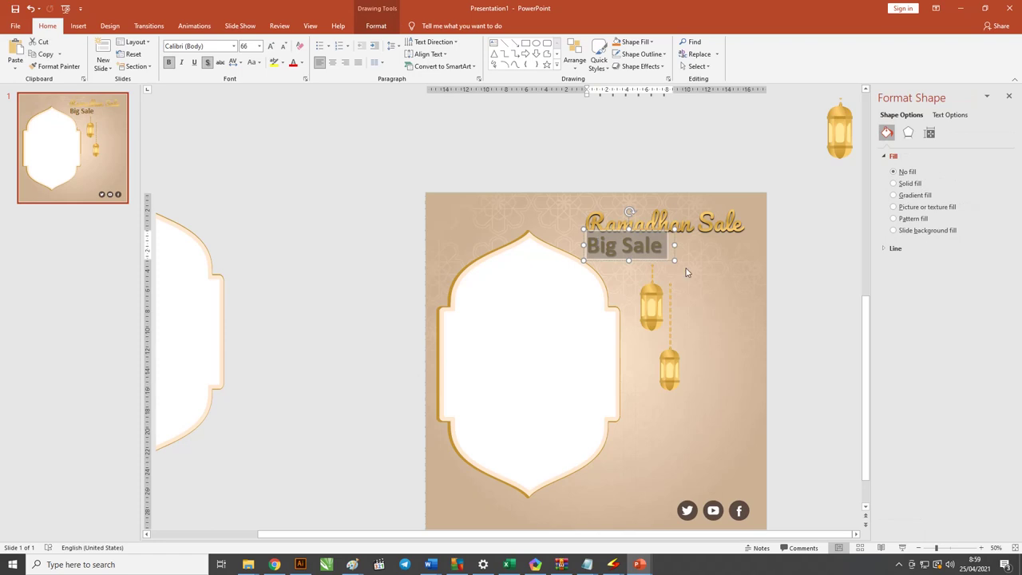
{"action": "left_click", "coordinate": [934, 117]}
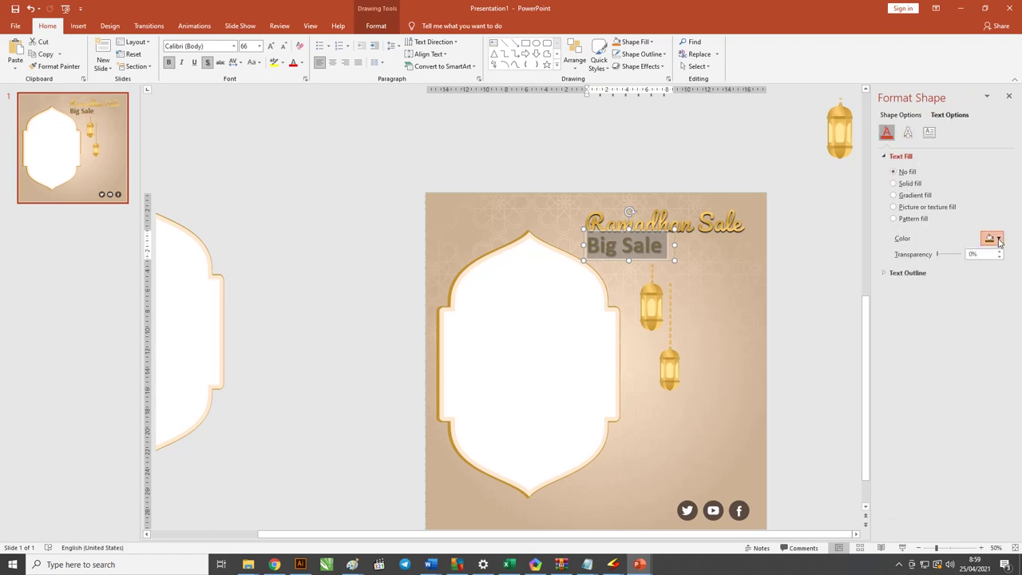
{"action": "left_click", "coordinate": [998, 240]}
{"action": "left_click", "coordinate": [957, 353]}
{"action": "double_click", "coordinate": [451, 297]}
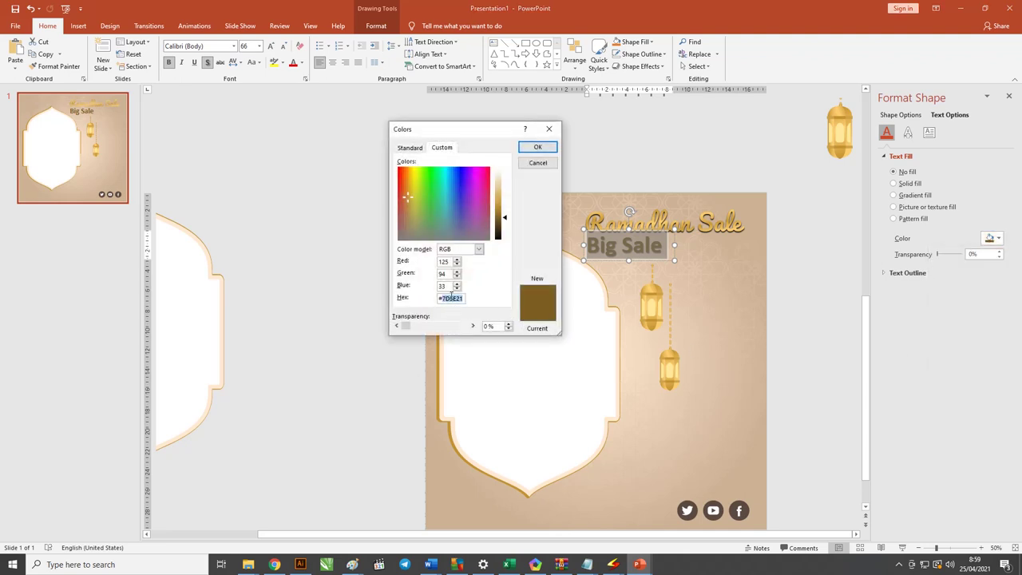
{"action": "type", "text": "#594A42"}
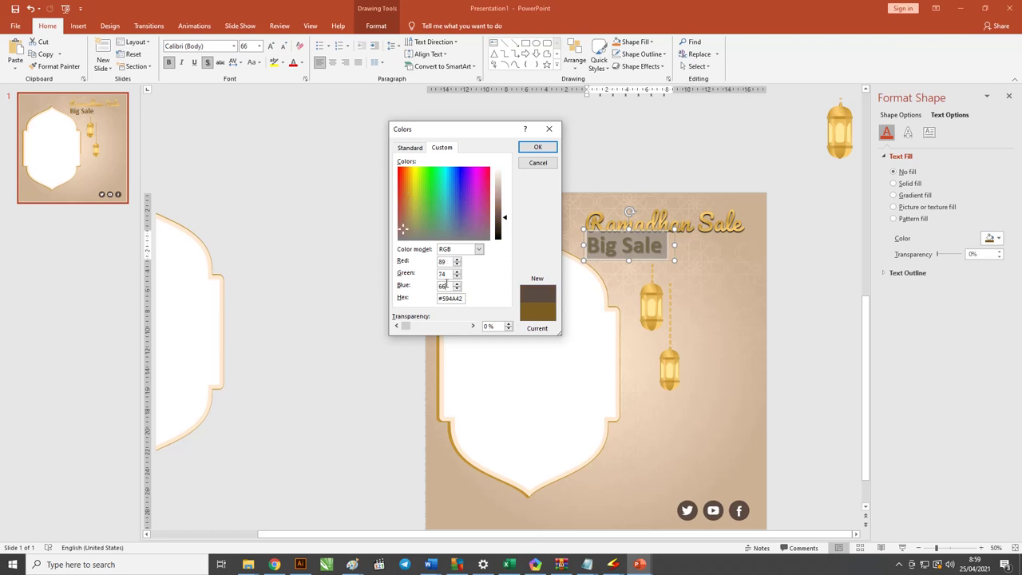
{"action": "left_click", "coordinate": [537, 147]}
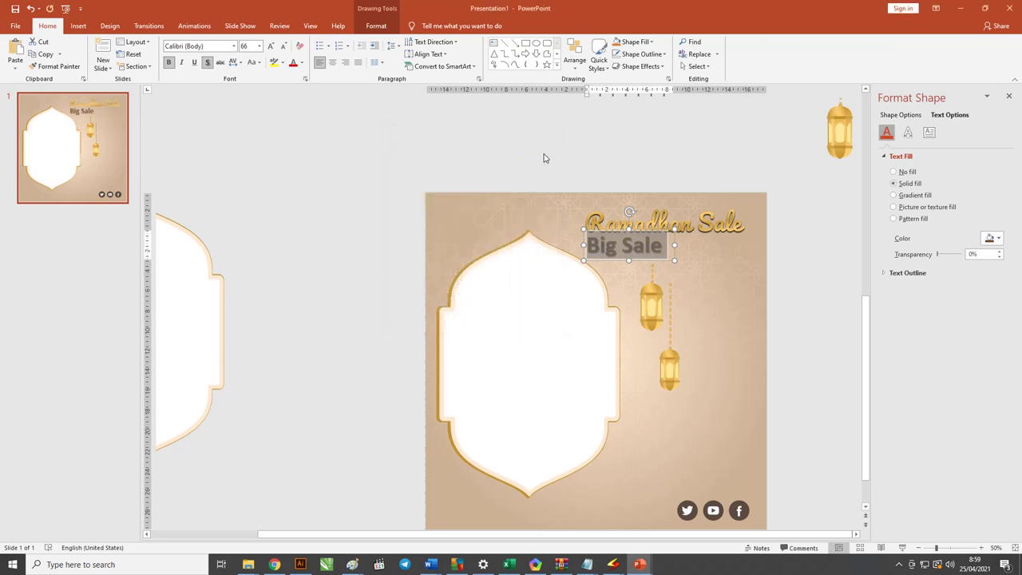
{"action": "left_click", "coordinate": [591, 151]}
{"action": "left_click", "coordinate": [645, 216]}
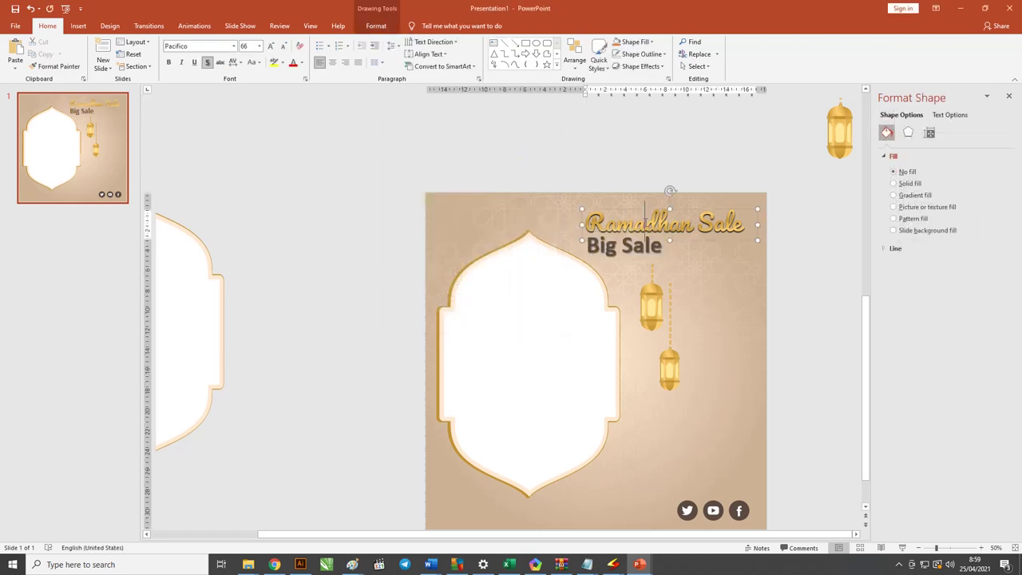
Step: Bring the gold lanterns to front and hang them over the arch frame's upper-right edge
{"action": "left_click_drag", "start_coordinate": [672, 295], "coordinate": [649, 309]}
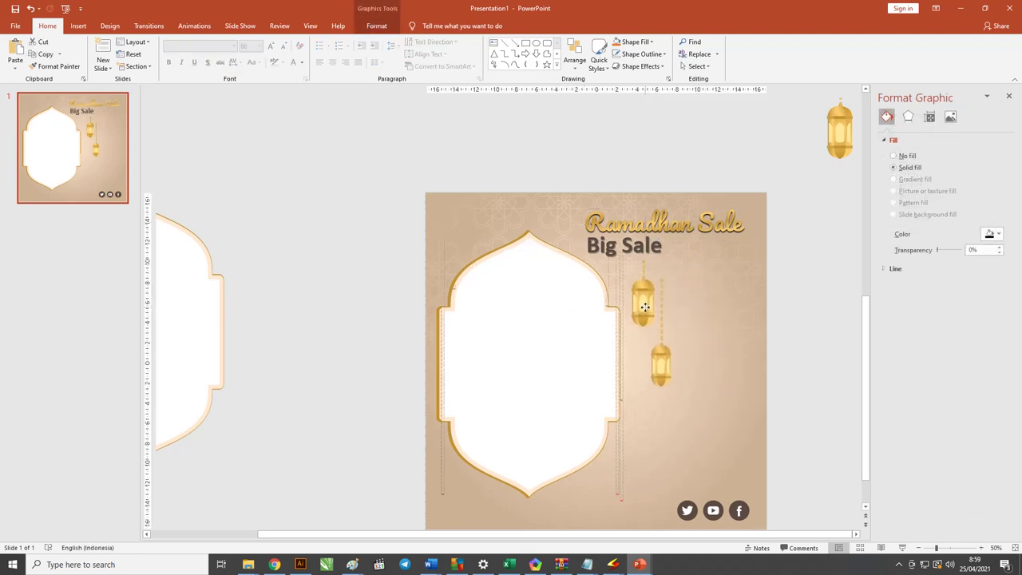
{"action": "left_click_drag", "start_coordinate": [649, 308], "coordinate": [643, 307]}
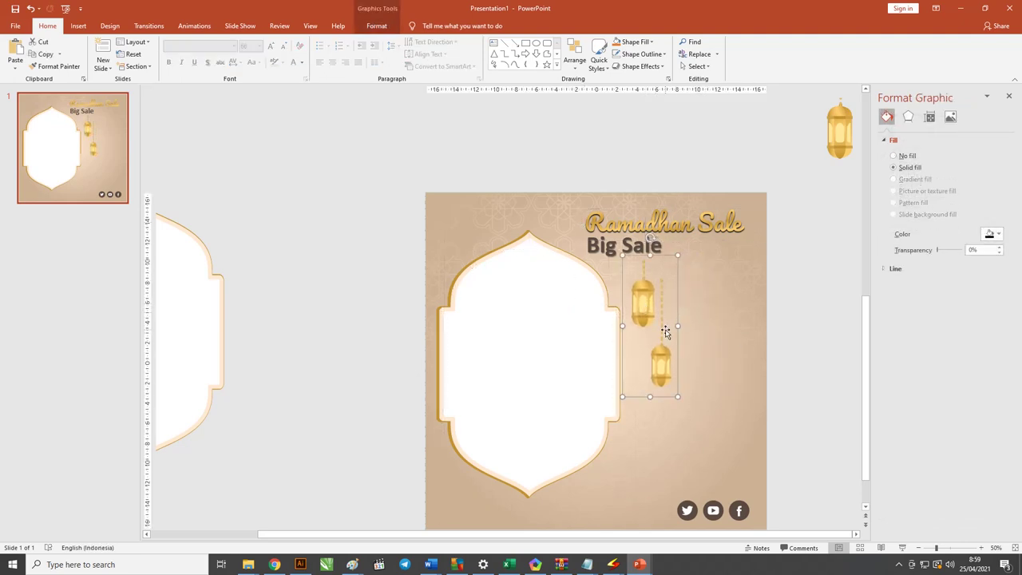
{"action": "mouse_move", "coordinate": [630, 297]}
{"action": "left_mouse_down"}
{"action": "mouse_move", "coordinate": [566, 297]}
{"action": "mouse_move", "coordinate": [581, 300]}
{"action": "left_mouse_up"}
{"action": "key", "text": "ctrl+z"}
{"action": "right_click", "coordinate": [651, 297]}
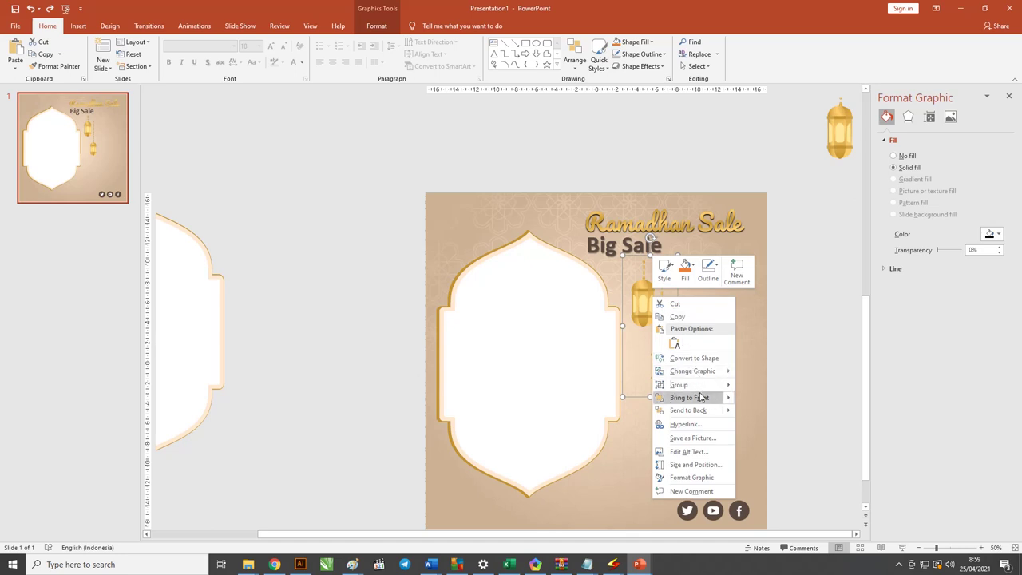
{"action": "left_click", "coordinate": [700, 397]}
{"action": "left_click_drag", "start_coordinate": [641, 302], "coordinate": [565, 296]}
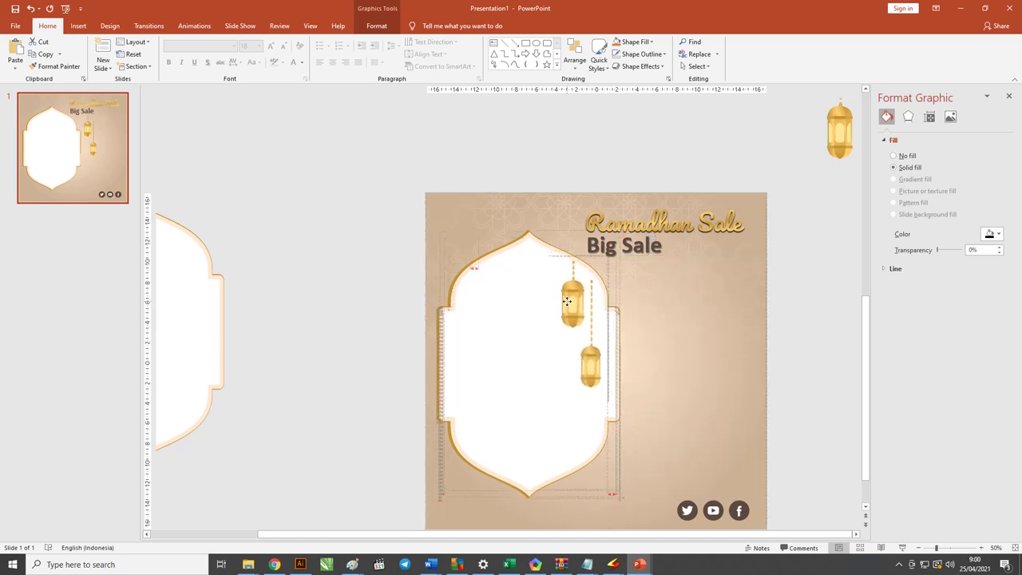
{"action": "left_click_drag", "start_coordinate": [566, 297], "coordinate": [571, 306]}
{"action": "left_click", "coordinate": [645, 245]}
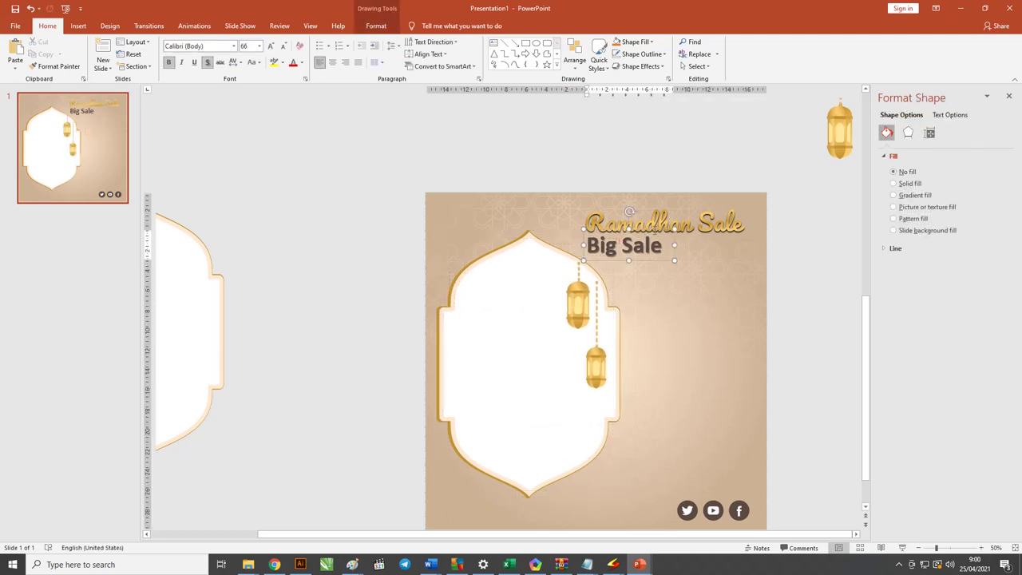
Step: Duplicate the Big Sale box below it and retype it as 'UP TO DISC' on one line
{"action": "mouse_move", "coordinate": [653, 230]}
{"action": "left_mouse_down"}
{"action": "mouse_move", "coordinate": [704, 307]}
{"action": "mouse_move", "coordinate": [687, 293]}
{"action": "left_mouse_up"}
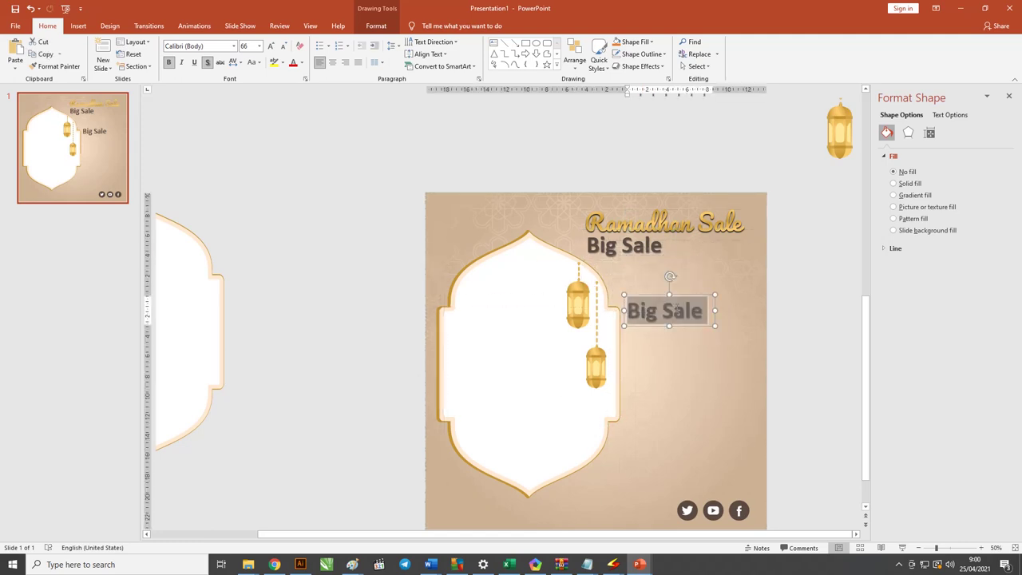
{"action": "type", "text": "UP TO"}
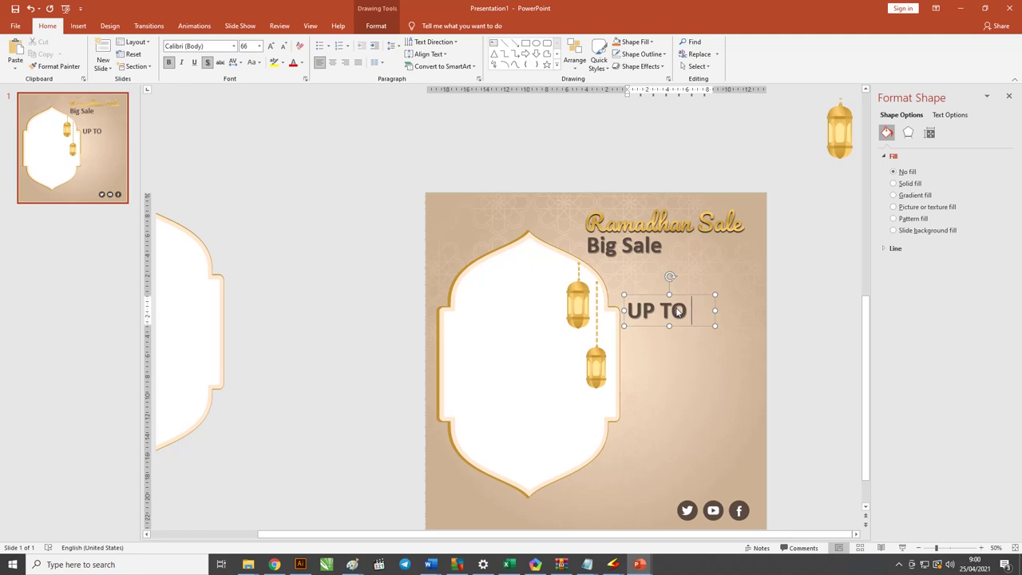
{"action": "type", "text": "DSI"}
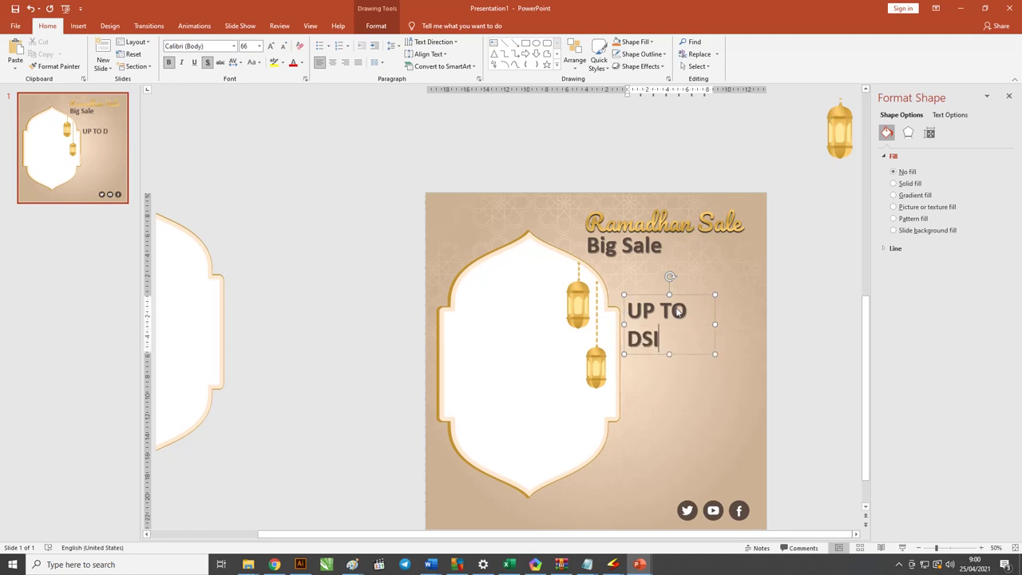
{"action": "key", "text": "BackSpace"}
{"action": "key", "text": "BackSpace"}
{"action": "type", "text": "IS"}
{"action": "type", "text": "C"}
{"action": "left_click_drag", "start_coordinate": [714, 323], "coordinate": [745, 337]}
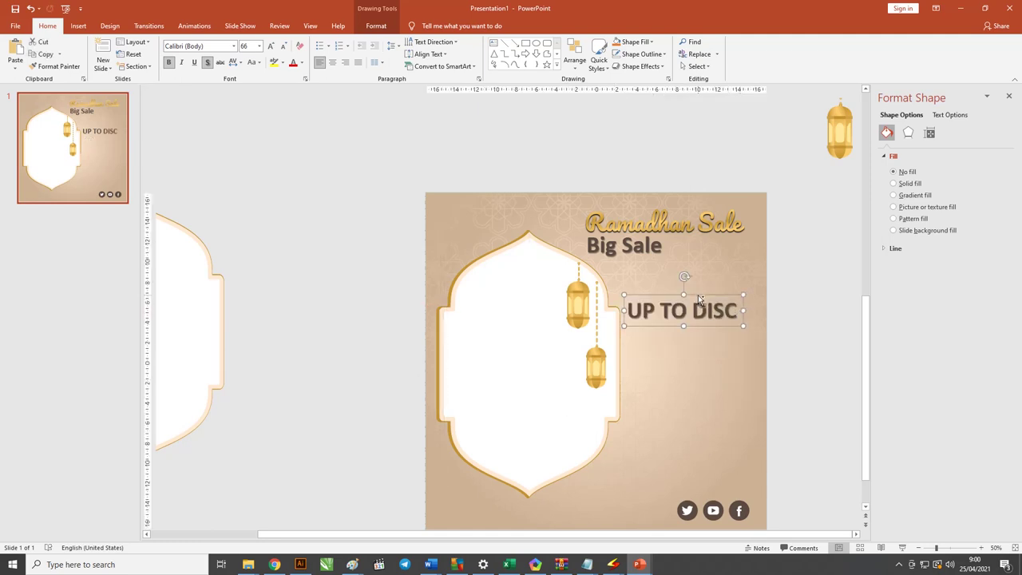
Step: Make the lines read 'All Produk' and 'UP TO 50%', then duplicate the All Produk line below
{"action": "left_click_drag", "start_coordinate": [698, 299], "coordinate": [698, 322]}
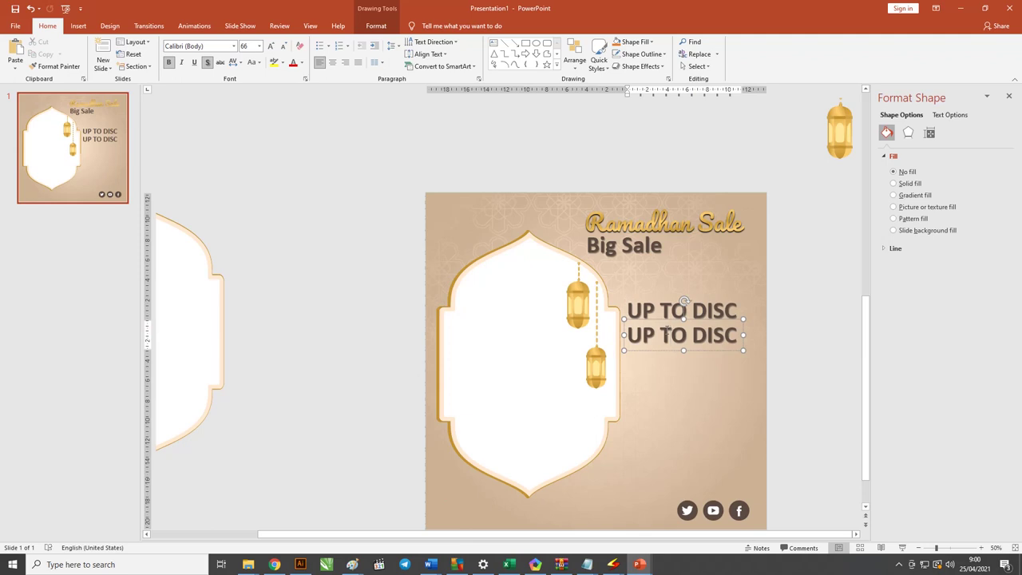
{"action": "left_click_drag", "start_coordinate": [692, 335], "coordinate": [752, 329]}
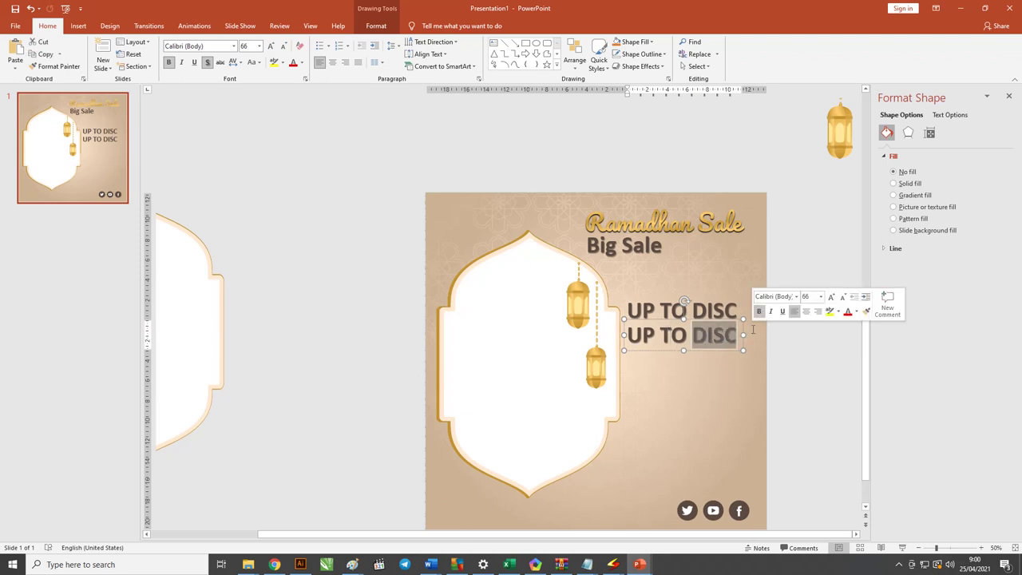
{"action": "type", "text": "50"}
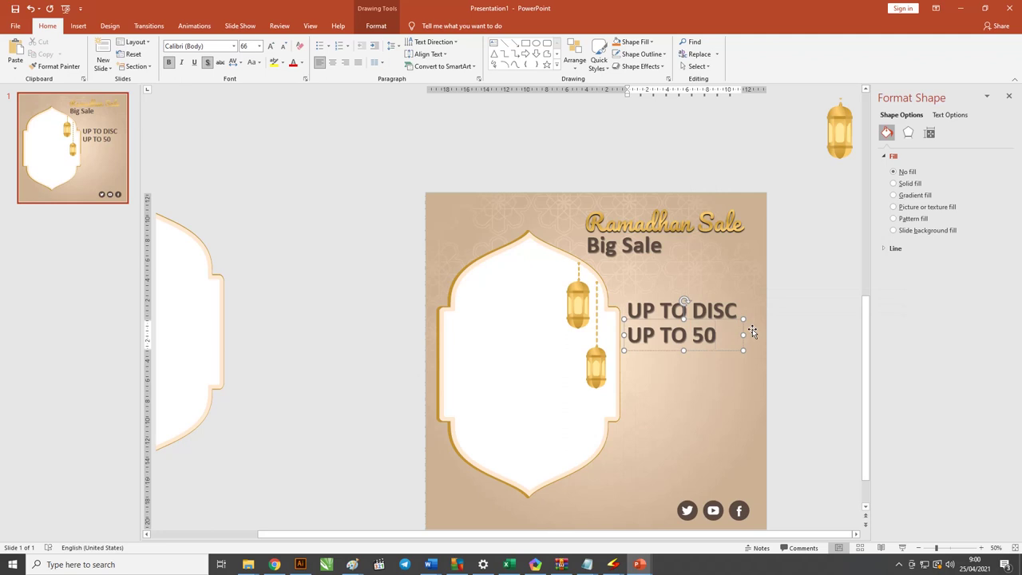
{"action": "type", "text": "%"}
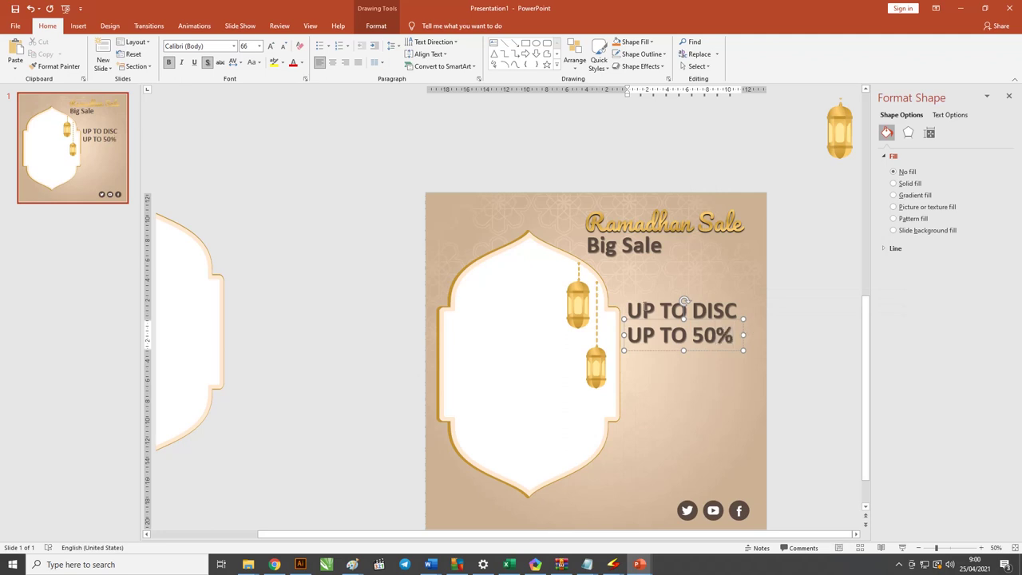
{"action": "triple_click", "coordinate": [684, 310]}
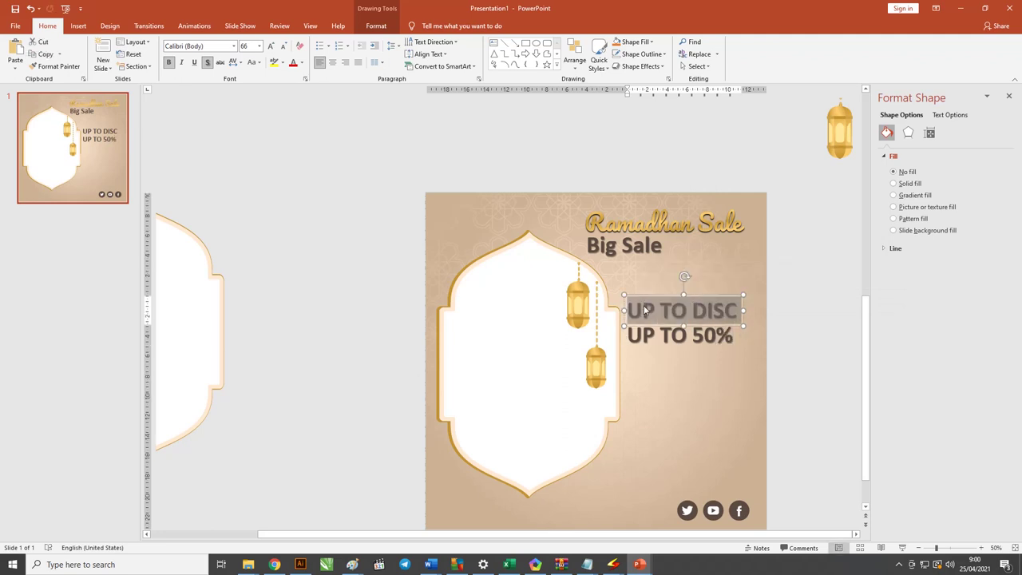
{"action": "type", "text": "AN"}
{"action": "type", "text": " p"}
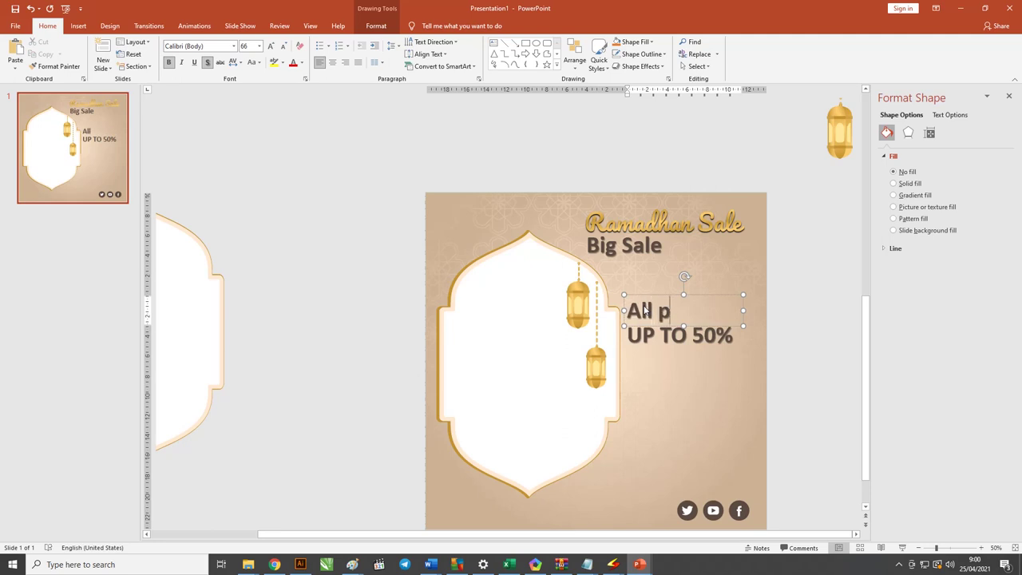
{"action": "type", "text": "roduk"}
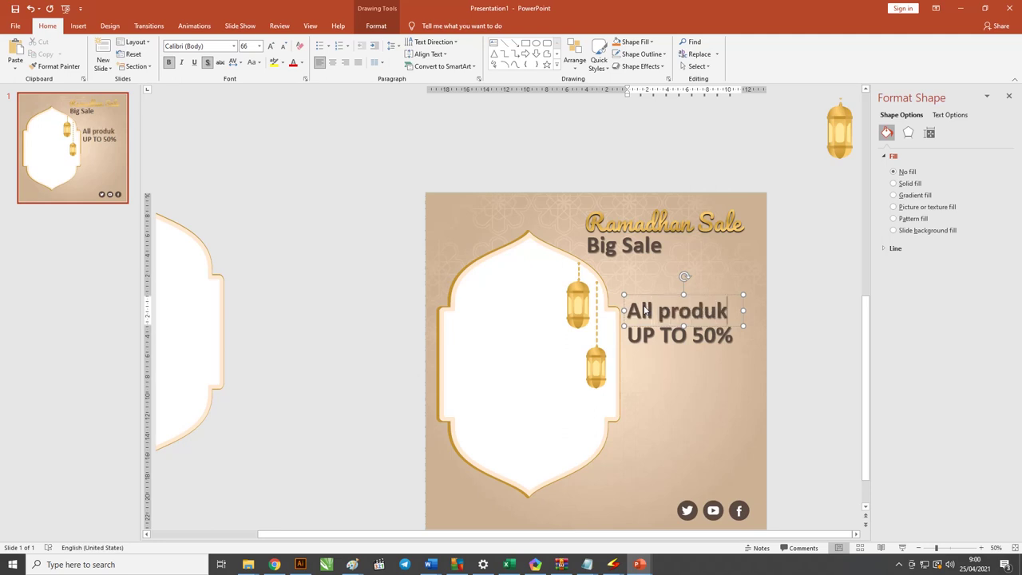
{"action": "key", "text": "Delete"}
{"action": "type", "text": "P"}
{"action": "left_click", "coordinate": [827, 334]}
{"action": "left_click", "coordinate": [710, 334]}
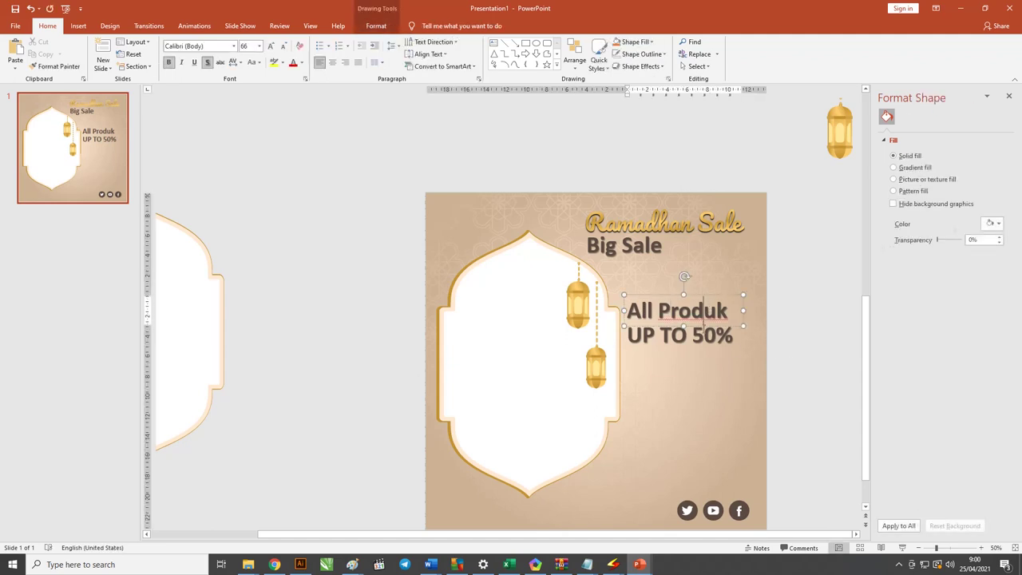
{"action": "left_click_drag", "start_coordinate": [711, 326], "coordinate": [710, 380]}
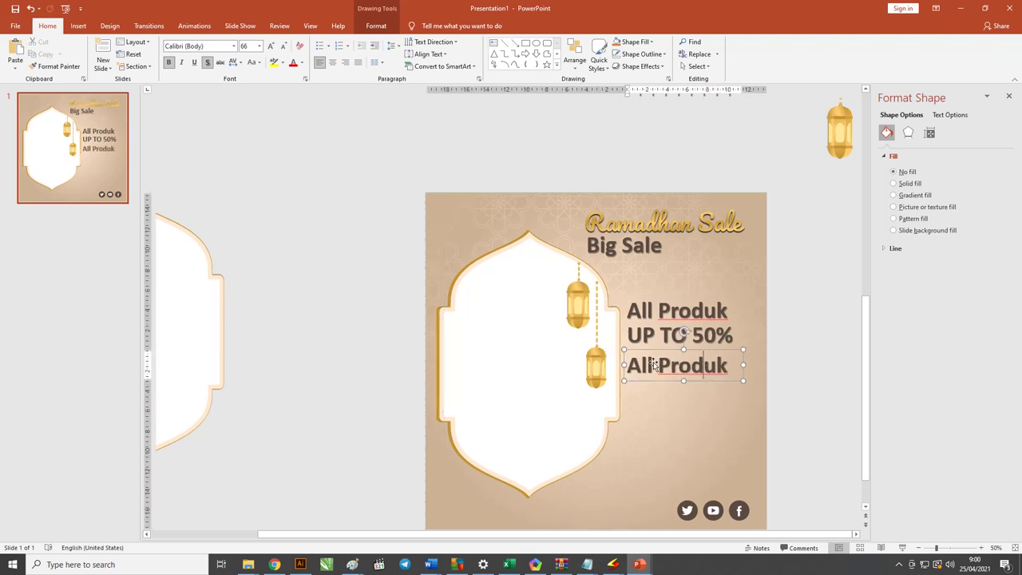
Step: Paste a Lorem ipsum paragraph as text only over the third line and enlarge it to 20 pt
{"action": "key", "text": "ctrl+a"}
{"action": "type", "text": "Lorem ipsum dolor sit amet, consectetuer adipiscing elit, sed diam nonummy nibh euismod tincidunt ut laoreet"}
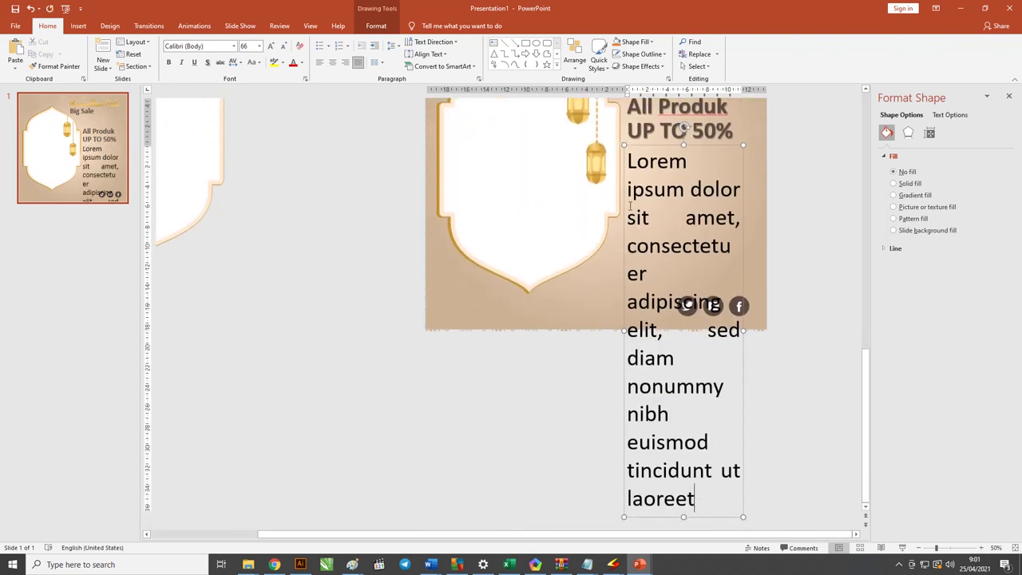
{"action": "key", "text": "ctrl+a"}
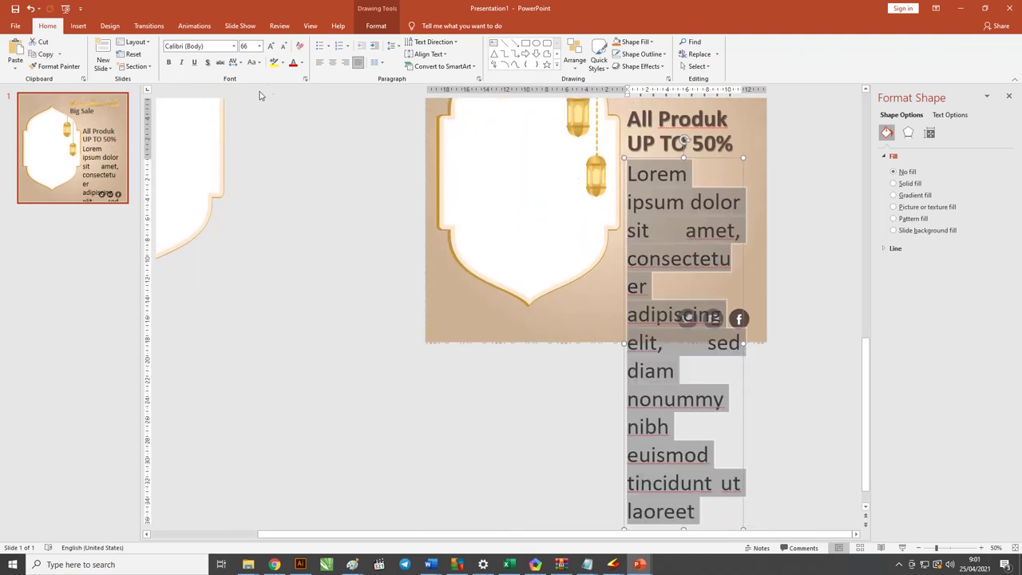
{"action": "left_click", "coordinate": [299, 46]}
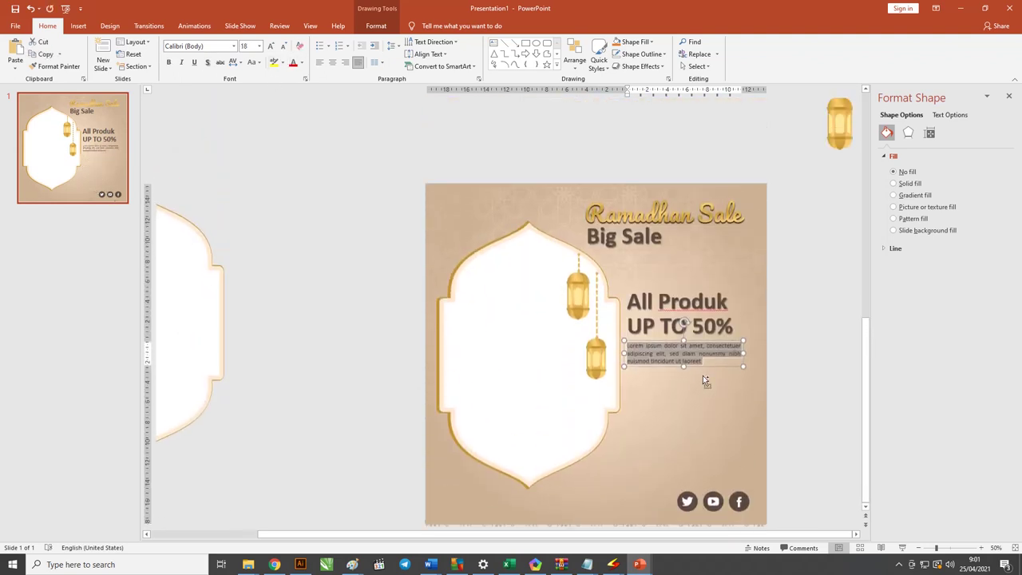
{"action": "scroll", "coordinate": [702, 375], "scroll_direction": "up", "scroll_amount": 1}
{"action": "key", "text": "ctrl+shift+period"}
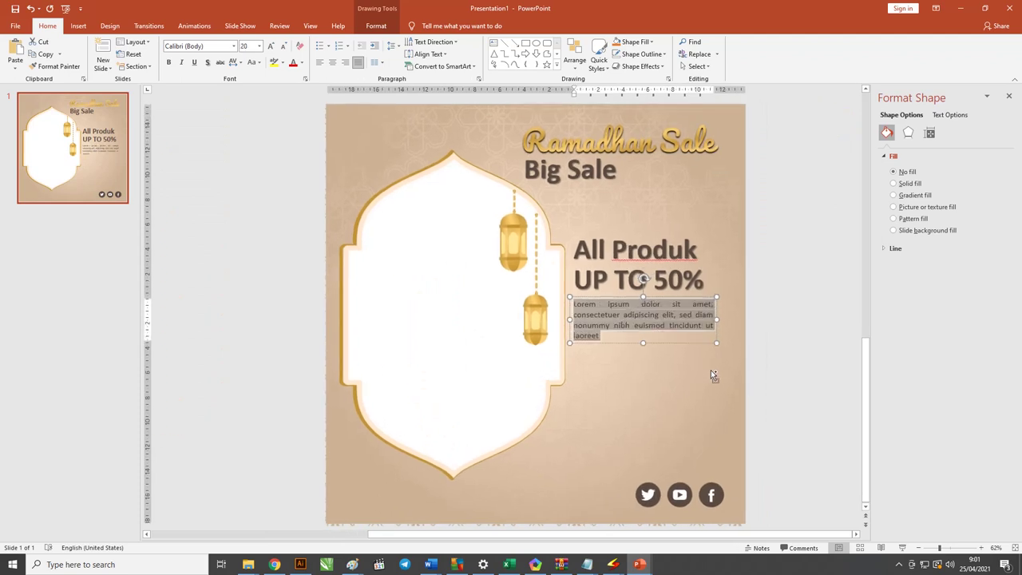
{"action": "left_click", "coordinate": [788, 277]}
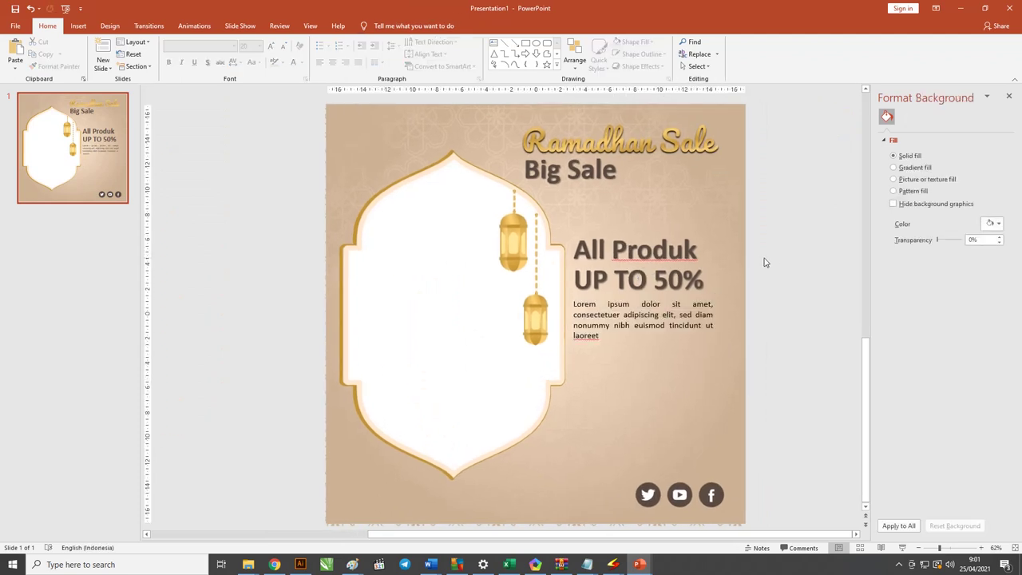
{"action": "scroll", "coordinate": [622, 254], "scroll_direction": "down", "scroll_amount": 1}
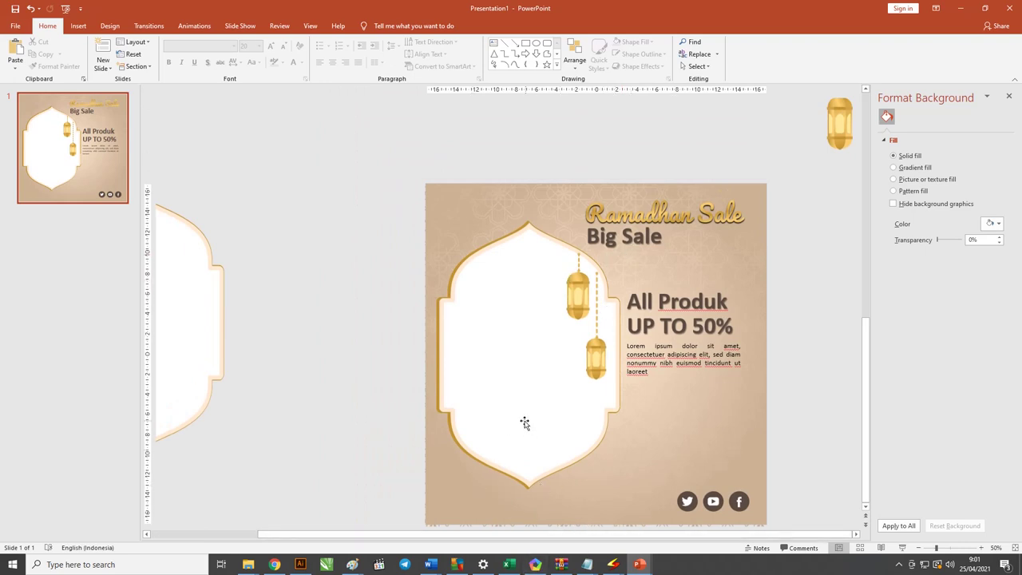
{"action": "left_click", "coordinate": [78, 26]}
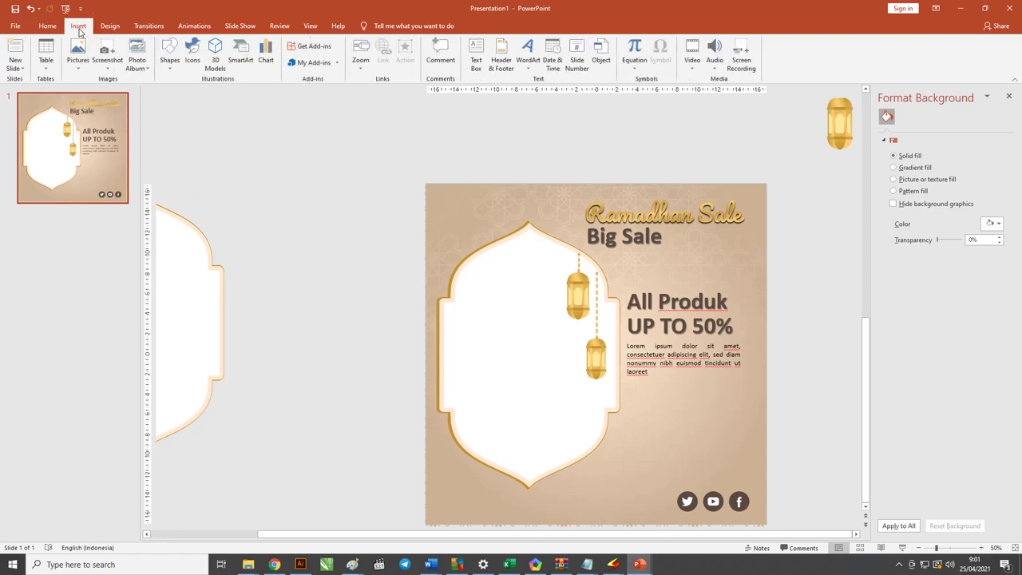
Step: Draw a rounded-rectangle pill near the bottom of the slide
{"action": "left_click", "coordinate": [169, 68]}
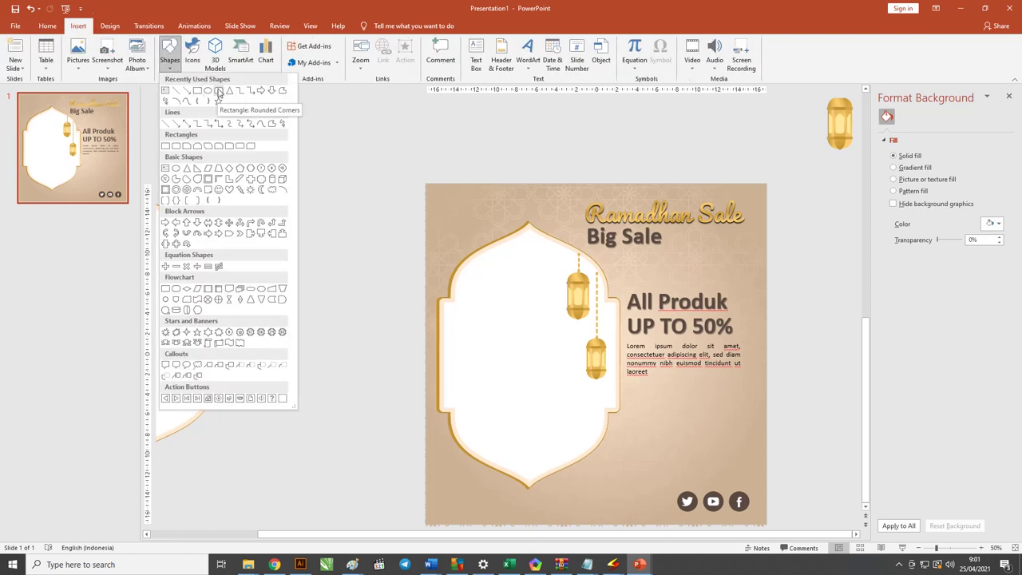
{"action": "left_click", "coordinate": [219, 93]}
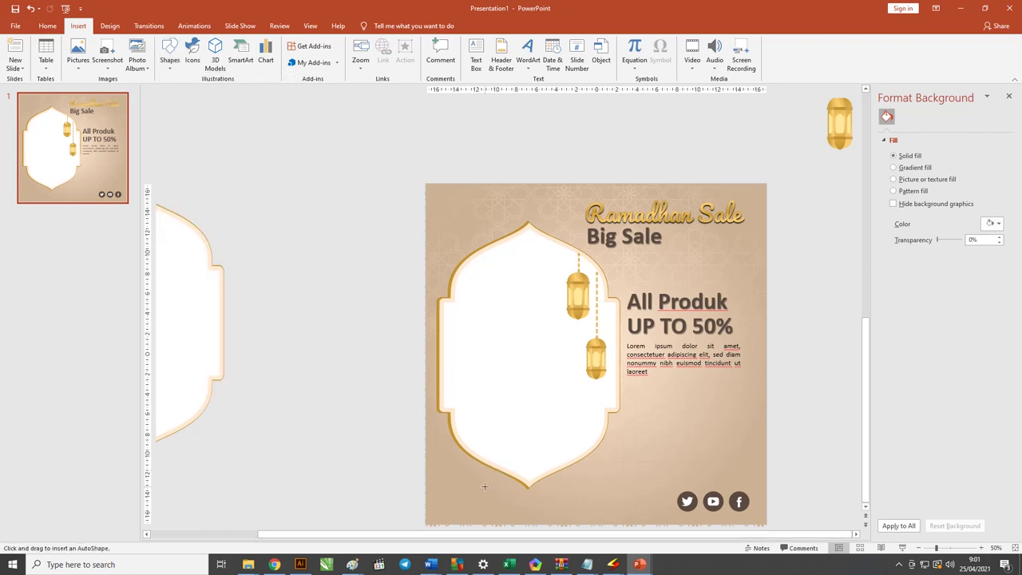
{"action": "left_click_drag", "start_coordinate": [485, 486], "coordinate": [590, 507]}
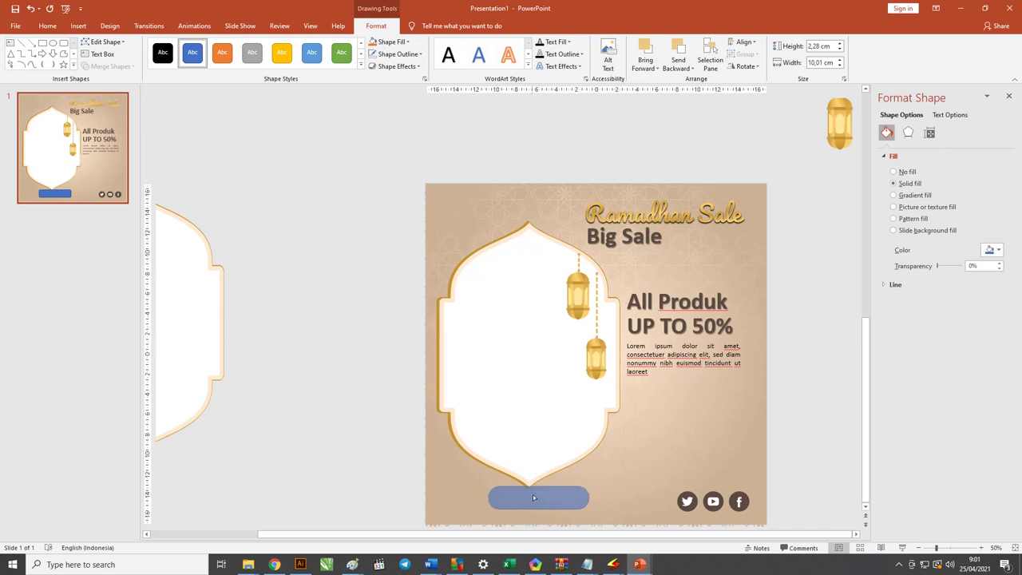
{"action": "left_click_drag", "start_coordinate": [490, 486], "coordinate": [548, 497]}
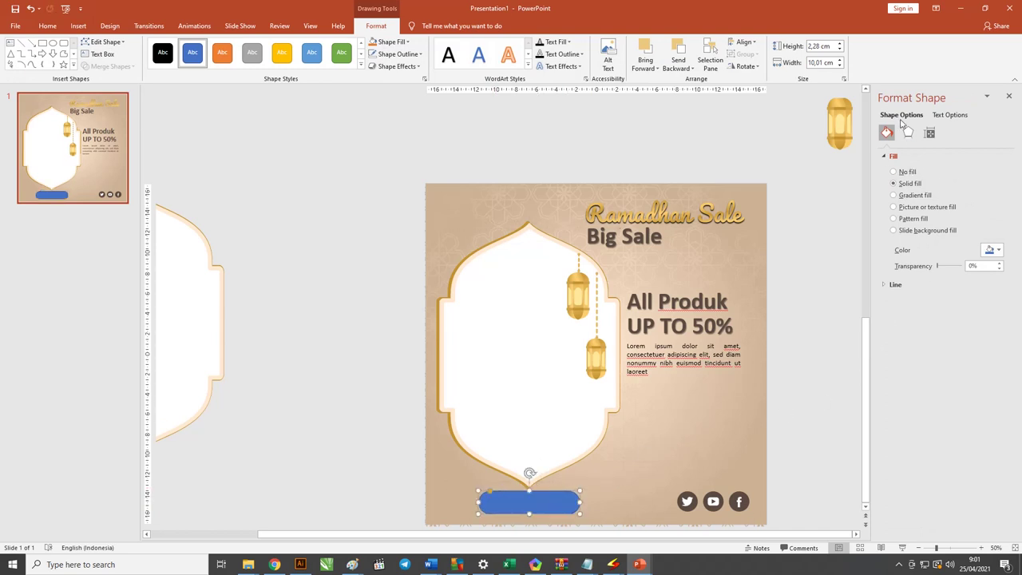
Step: Fill the pill with a gold gradient, trimming the extra gradient stops
{"action": "left_click", "coordinate": [893, 196]}
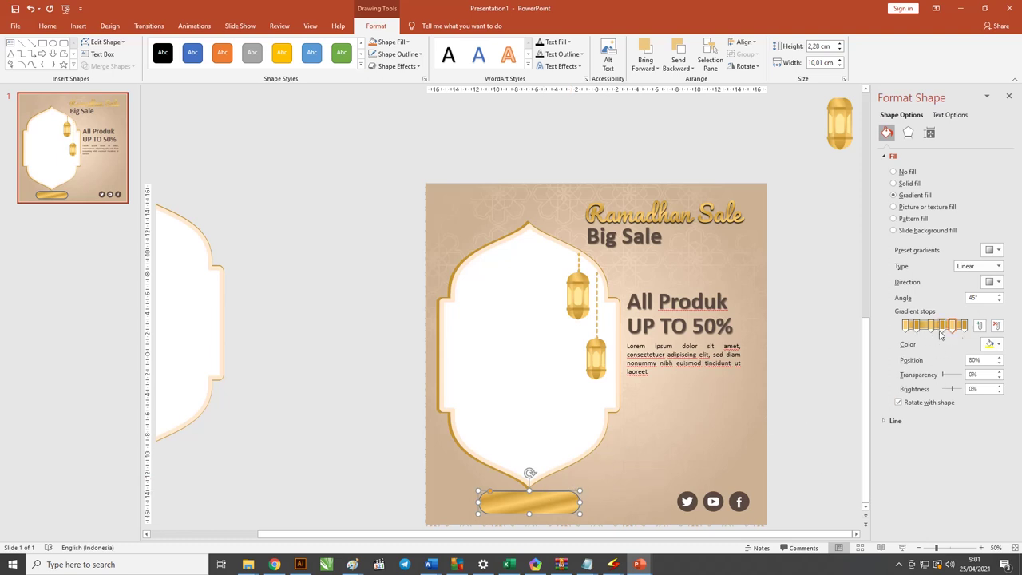
{"action": "left_click", "coordinate": [917, 325]}
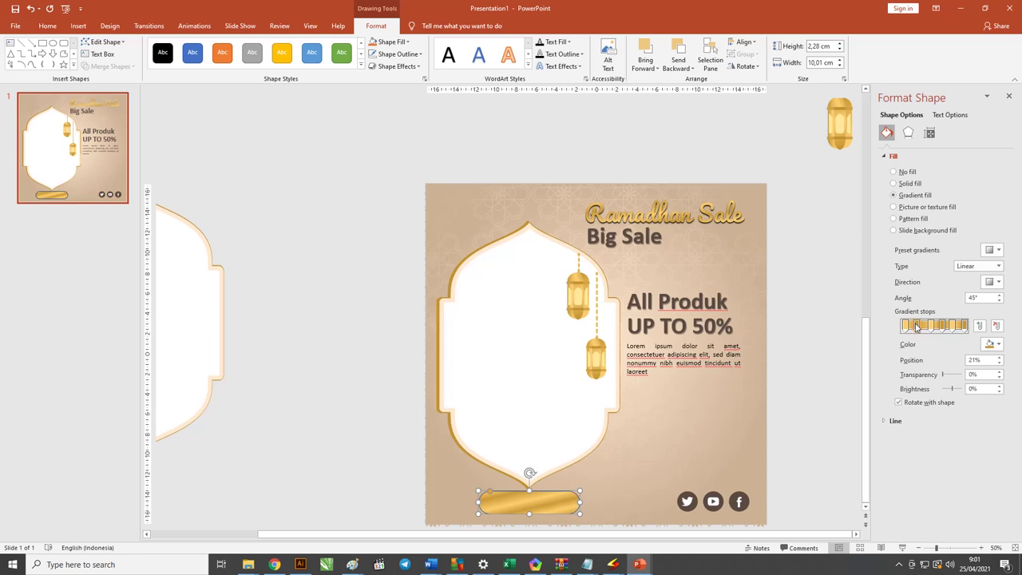
{"action": "left_click", "coordinate": [996, 328]}
{"action": "left_click", "coordinate": [996, 327]}
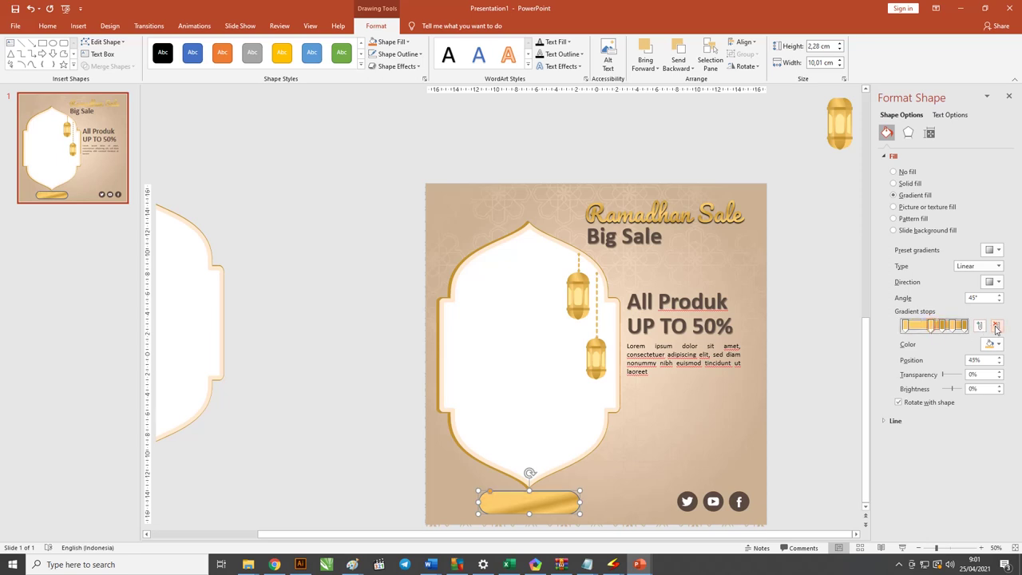
{"action": "left_click", "coordinate": [995, 327]}
{"action": "left_click", "coordinate": [907, 326]}
{"action": "left_click", "coordinate": [997, 327]}
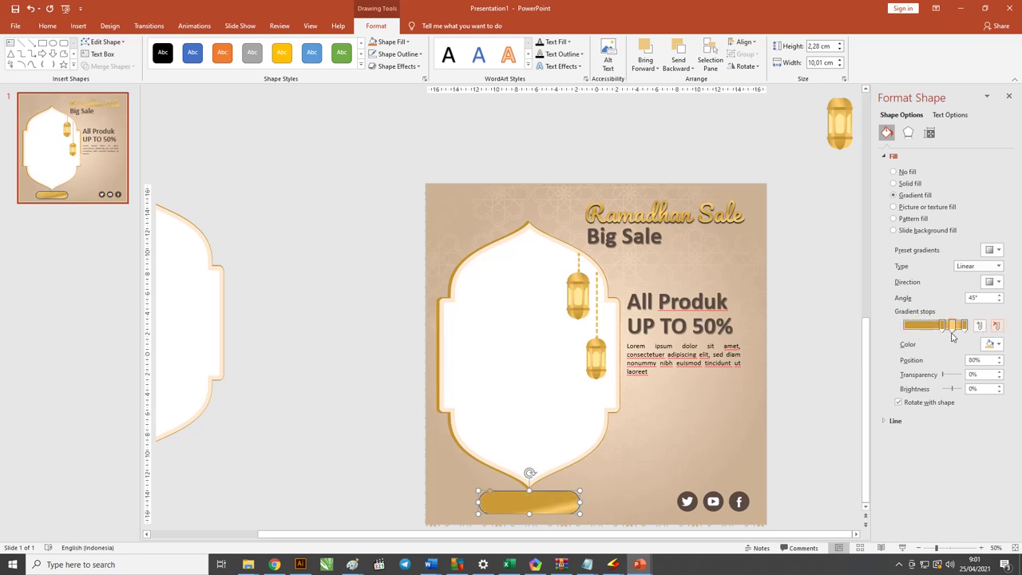
{"action": "left_click_drag", "start_coordinate": [943, 326], "coordinate": [848, 329]}
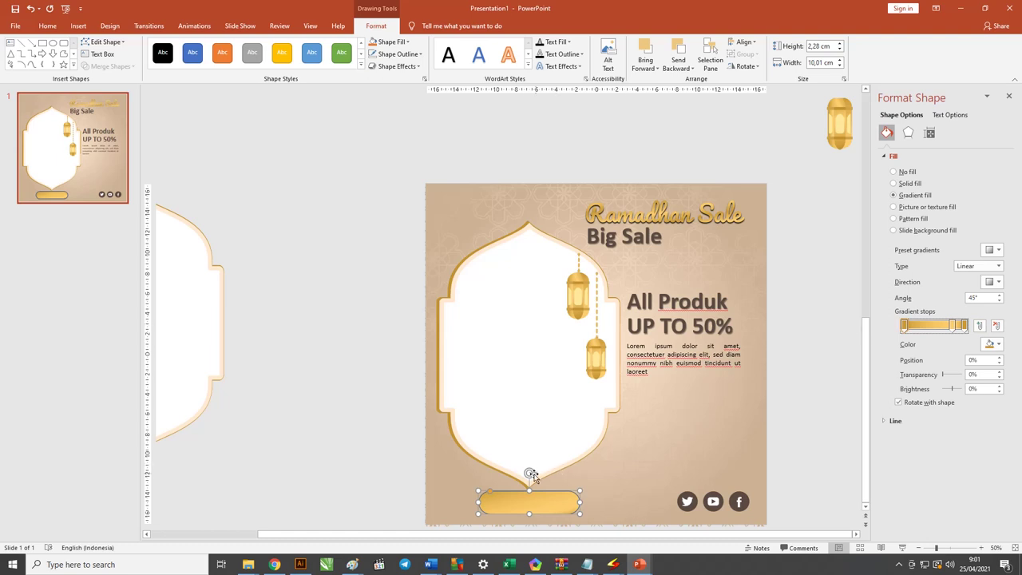
Step: Shorten the pill to about 10,01 × 1,69 cm and remove its outline
{"action": "left_click_drag", "start_coordinate": [529, 513], "coordinate": [589, 505]}
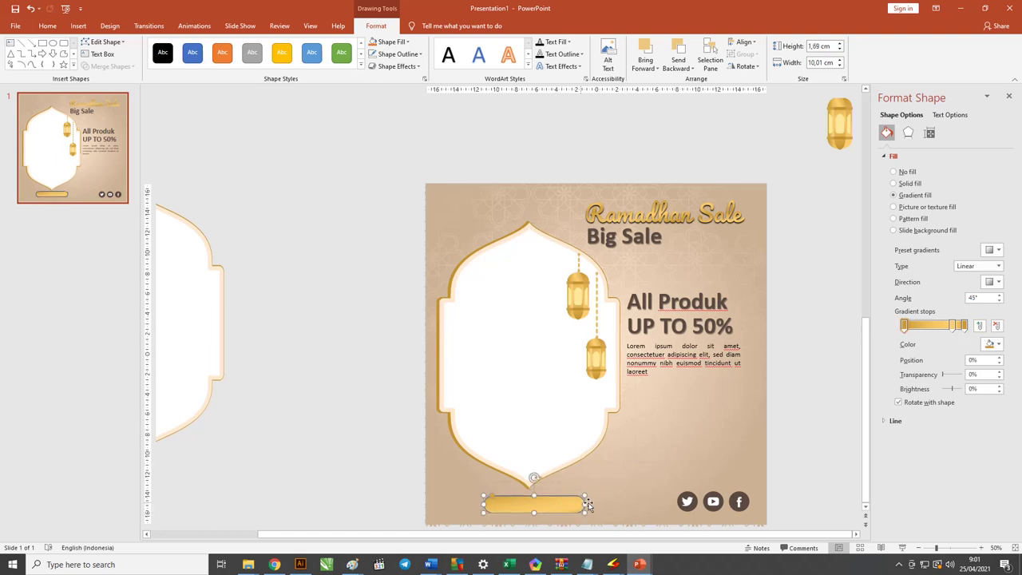
{"action": "left_click", "coordinate": [385, 53]}
{"action": "left_click", "coordinate": [407, 170]}
{"action": "left_click", "coordinate": [413, 171]}
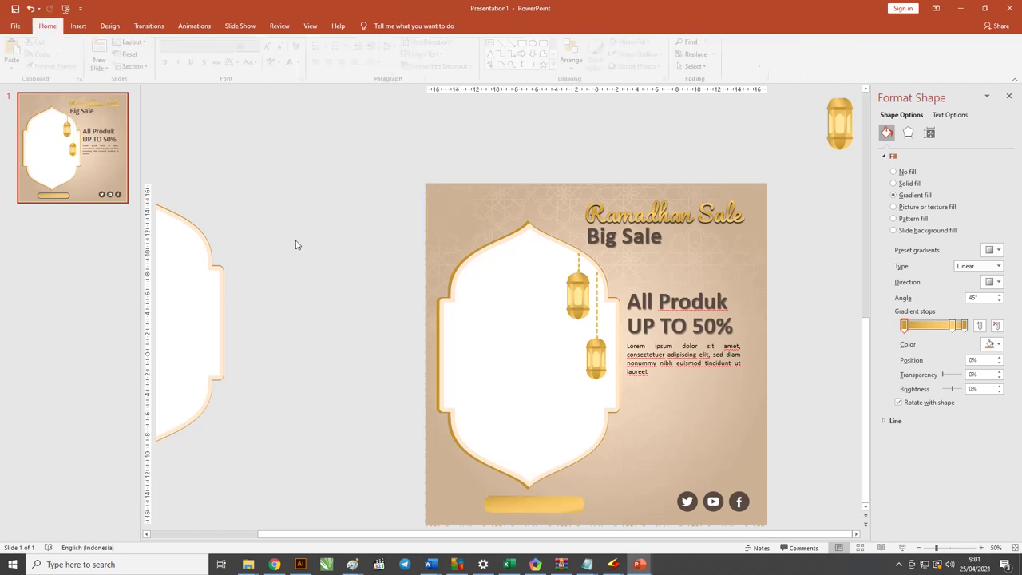
Step: Copy the UP TO 50% text onto the pill and retype it as 'BELI SEKARANG' at 36 pt
{"action": "left_click", "coordinate": [671, 313]}
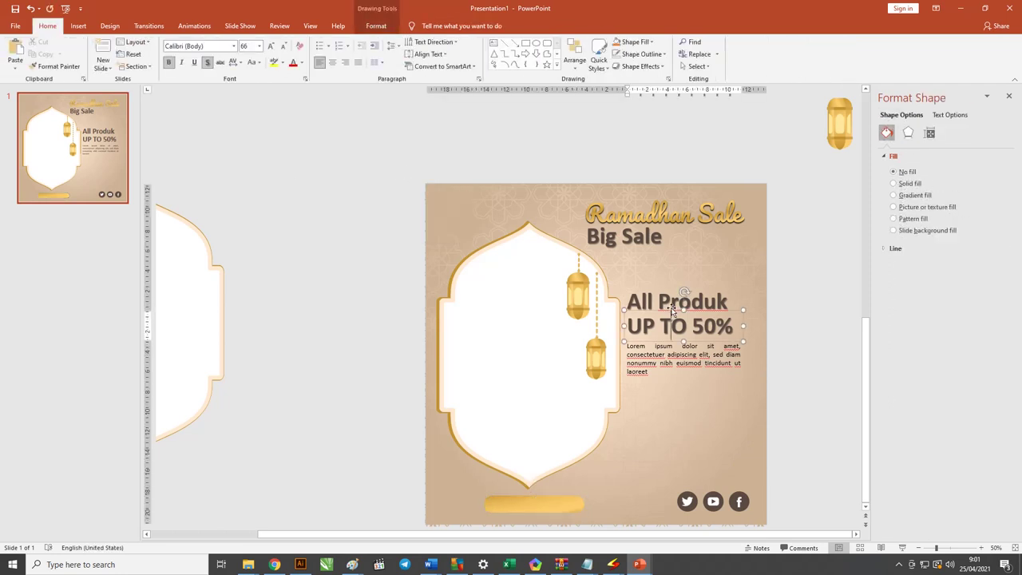
{"action": "left_click_drag", "start_coordinate": [667, 313], "coordinate": [533, 490]}
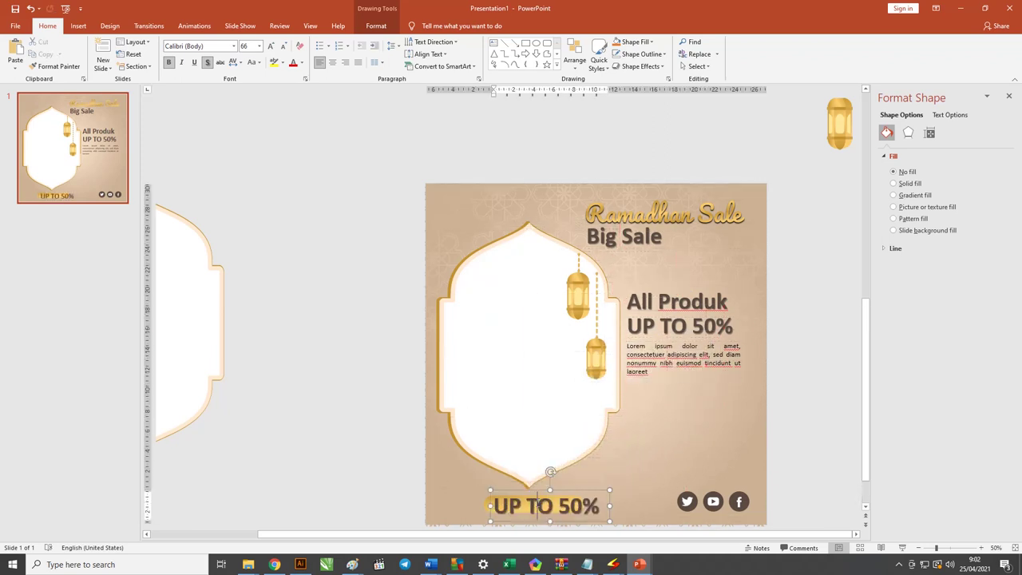
{"action": "type", "text": "B"}
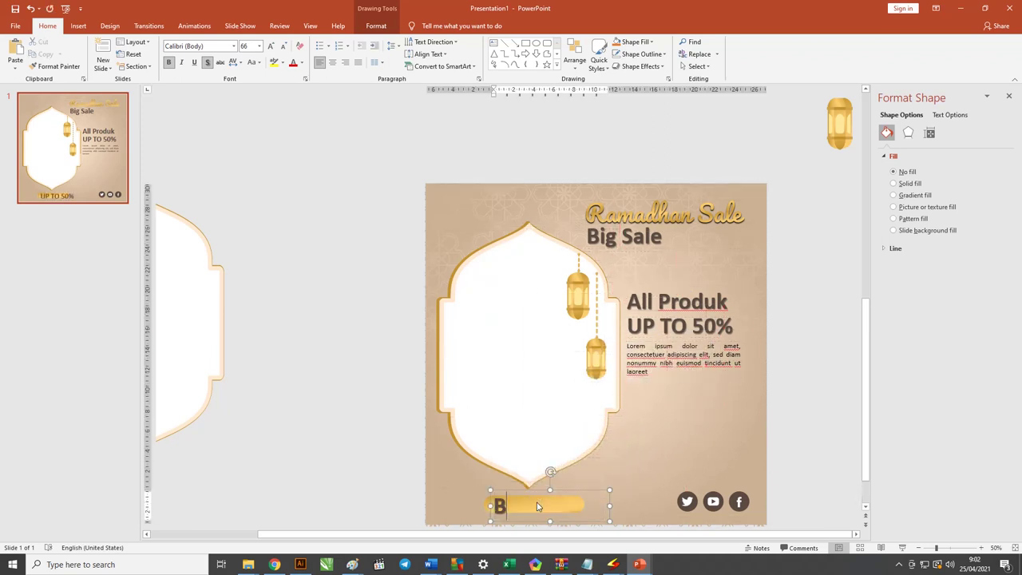
{"action": "type", "text": "RLI"}
{"action": "key", "text": "BackSpace"}
{"action": "key", "text": "BackSpace"}
{"action": "key", "text": "BackSpace"}
{"action": "type", "text": "ELI"}
{"action": "type", "text": " SEKARANG"}
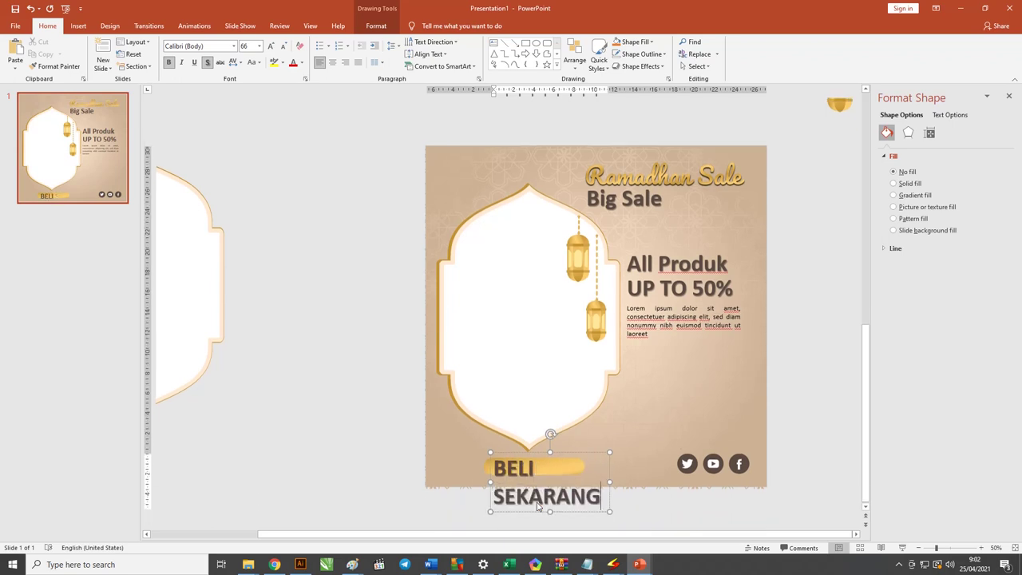
{"action": "key", "text": "ctrl+a"}
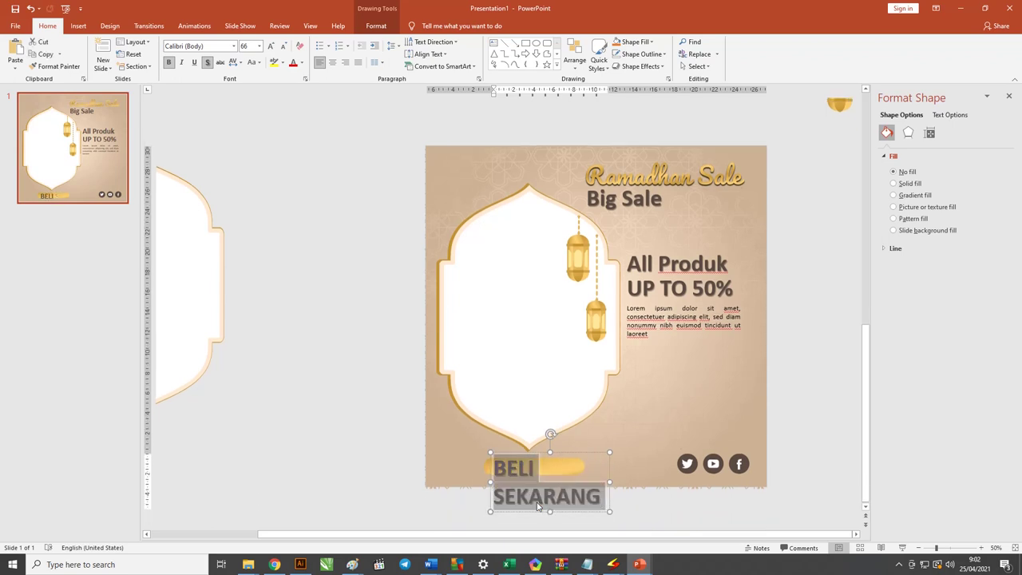
{"action": "key", "text": "ctrl+shift+less"}
{"action": "key", "text": "ctrl+shift+less"}
{"action": "key", "text": "ctrl+shift+less"}
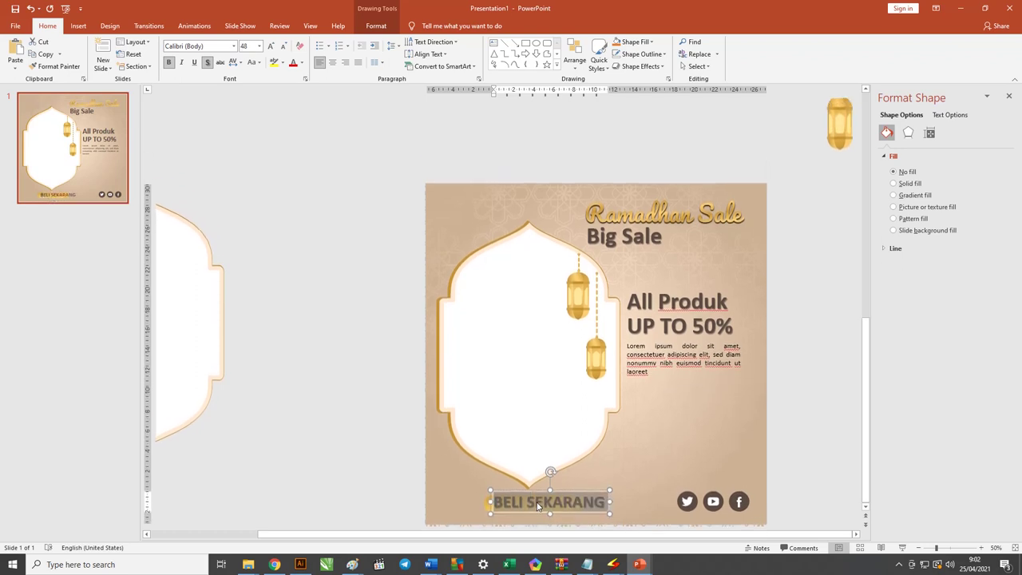
{"action": "key", "text": "ctrl+shift+less"}
{"action": "key", "text": "ctrl+shift+less"}
{"action": "key", "text": "ctrl+shift+less"}
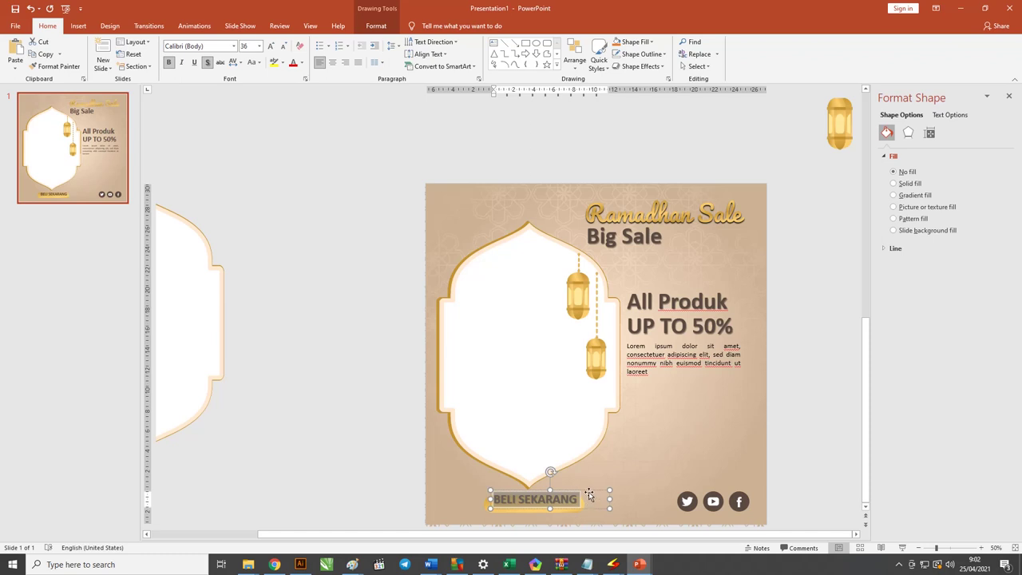
Step: Centre the BELI SEKARANG label on the pill and colour it white
{"action": "left_click_drag", "start_coordinate": [588, 496], "coordinate": [586, 495]}
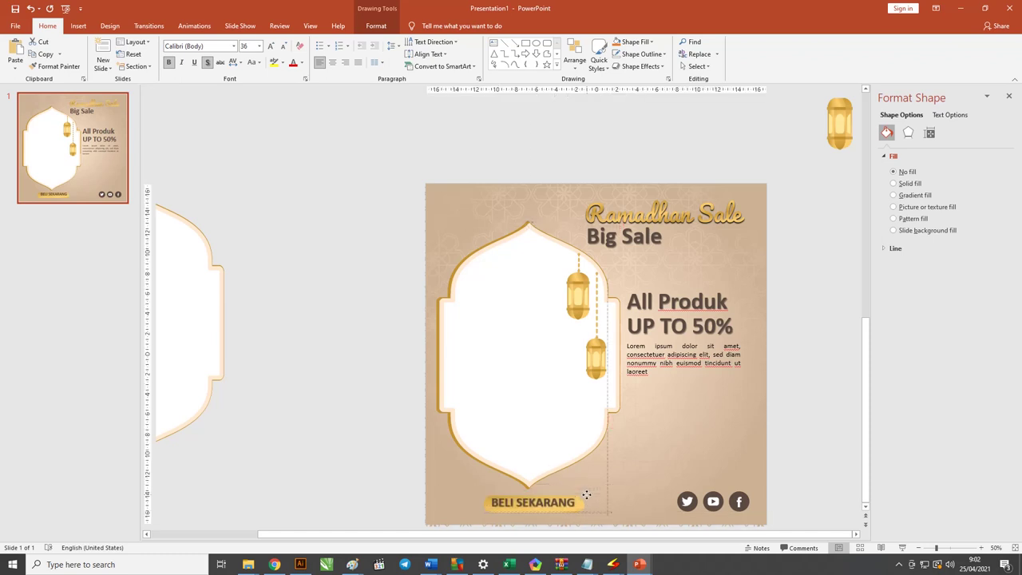
{"action": "left_click_drag", "start_coordinate": [586, 495], "coordinate": [582, 503]}
{"action": "left_click", "coordinate": [570, 504]}
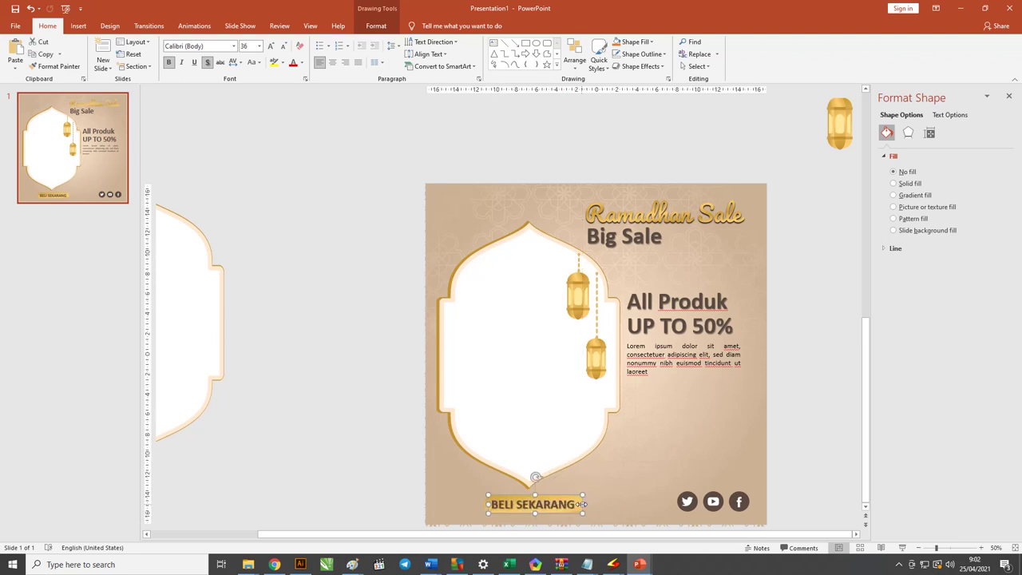
{"action": "triple_click", "coordinate": [573, 504]}
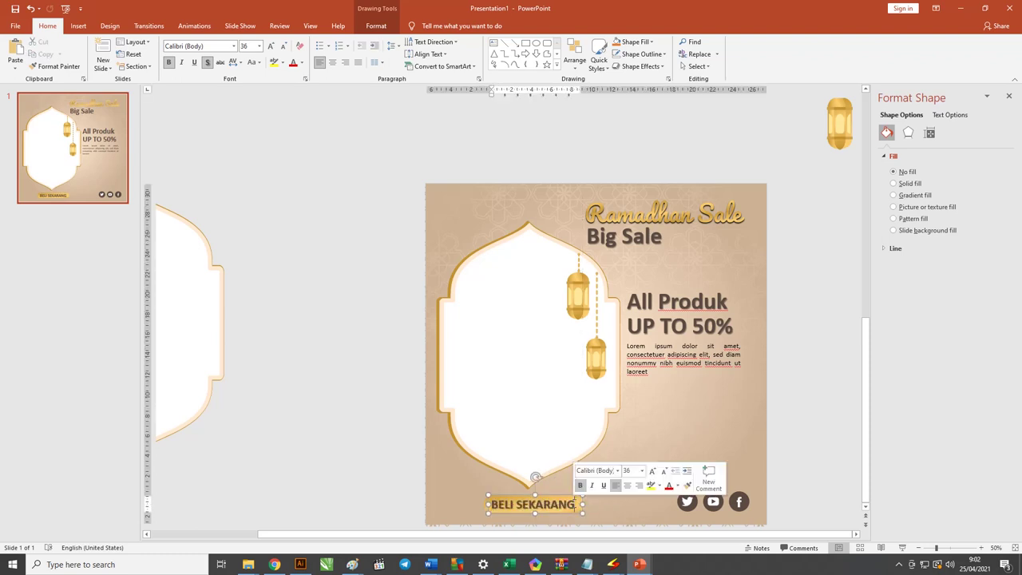
{"action": "left_click", "coordinate": [301, 62]}
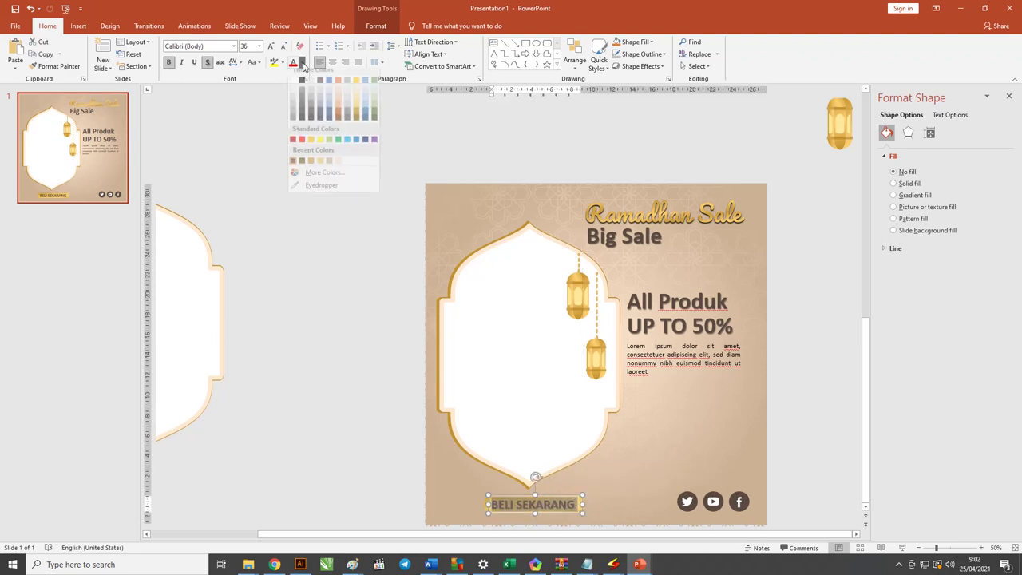
{"action": "left_click", "coordinate": [302, 89]}
{"action": "left_click", "coordinate": [256, 182]}
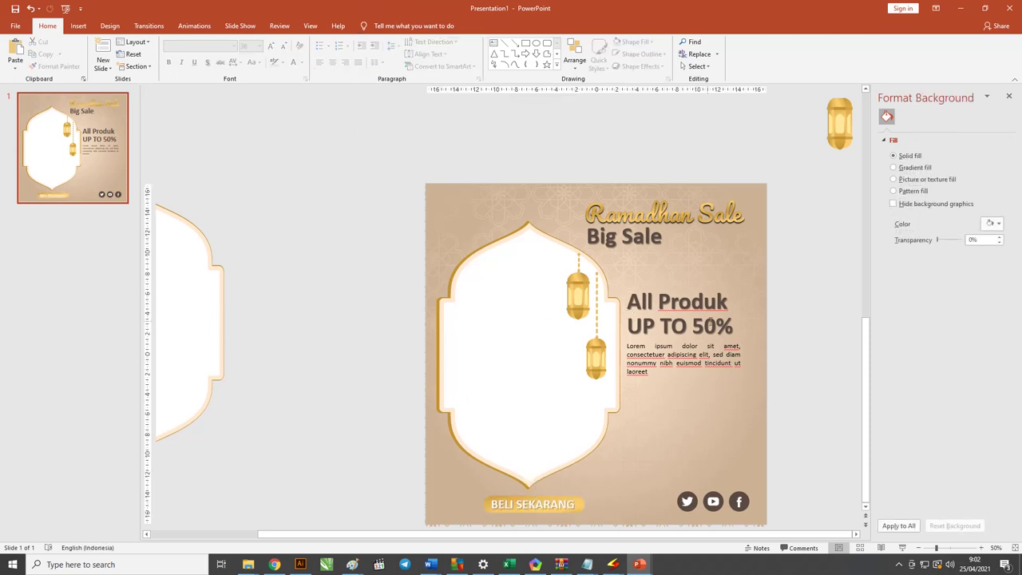
{"action": "left_click", "coordinate": [688, 351]}
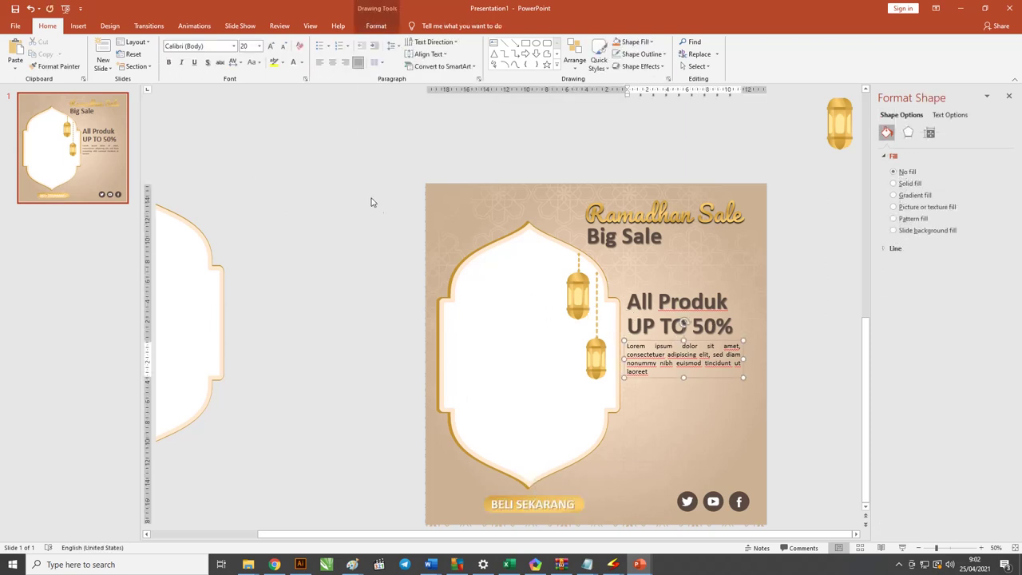
Step: Shrink the arch frame and lanterns together and shift them slightly down-right
{"action": "mouse_move", "coordinate": [370, 194]}
{"action": "left_mouse_down"}
{"action": "mouse_move", "coordinate": [671, 495]}
{"action": "mouse_move", "coordinate": [628, 495]}
{"action": "left_mouse_up"}
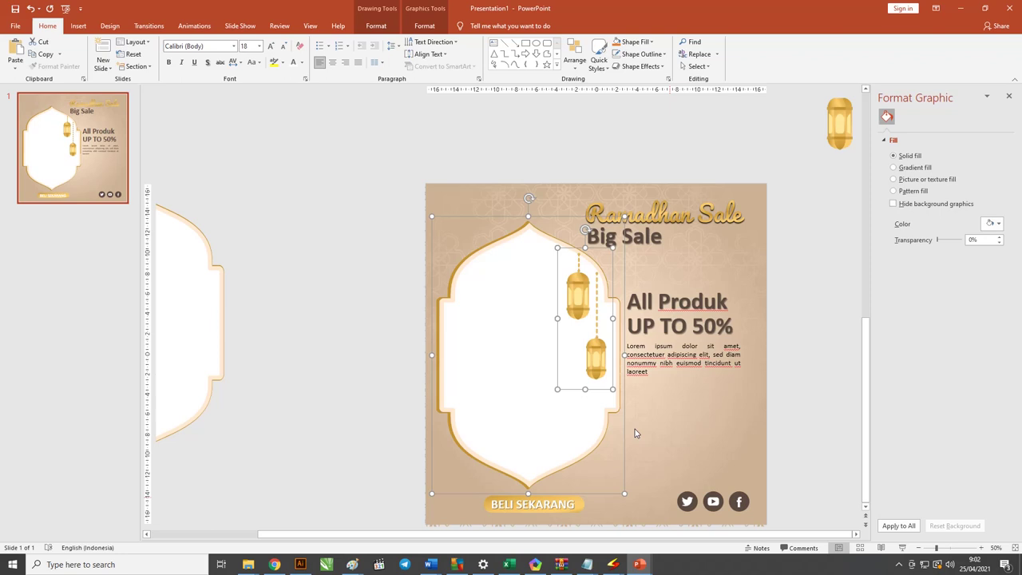
{"action": "left_click", "coordinate": [624, 490]}
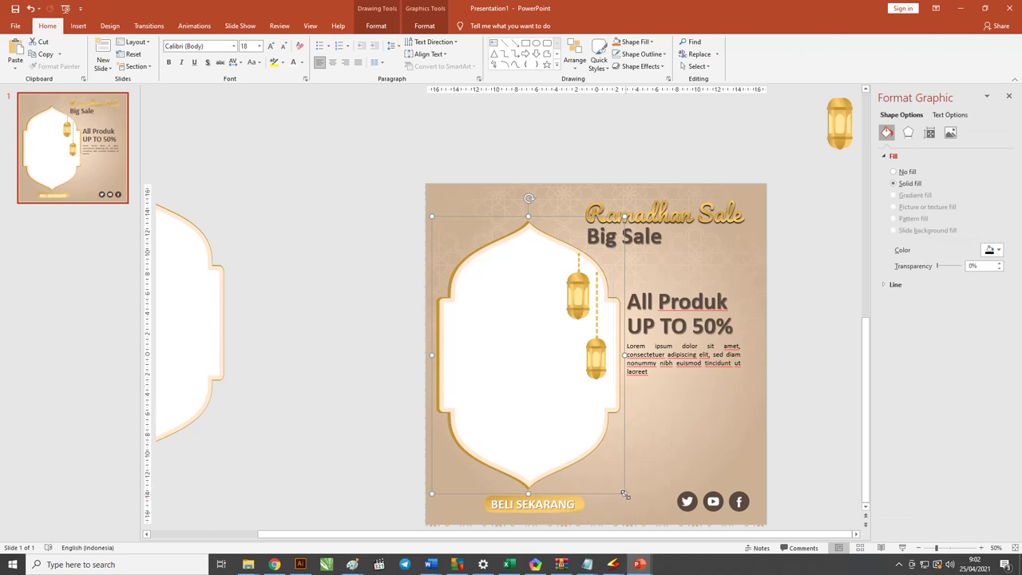
{"action": "left_click_drag", "start_coordinate": [625, 494], "coordinate": [581, 449]}
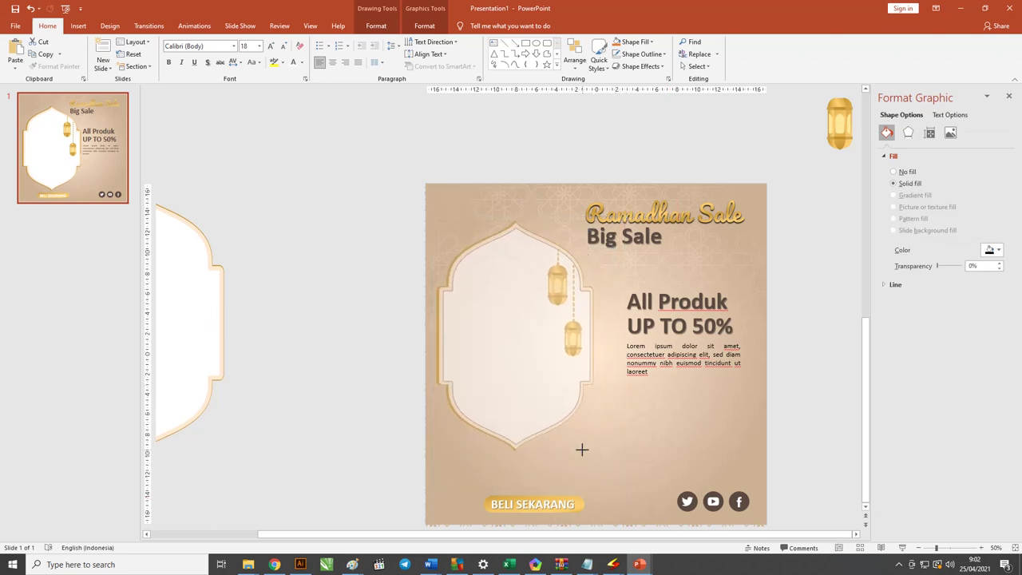
{"action": "left_click_drag", "start_coordinate": [543, 354], "coordinate": [548, 362]}
Step: Enlarge the Ramadhan Sale title to 80 pt and widen the title and Big Sale boxes to single lines
{"action": "left_click", "coordinate": [656, 199]}
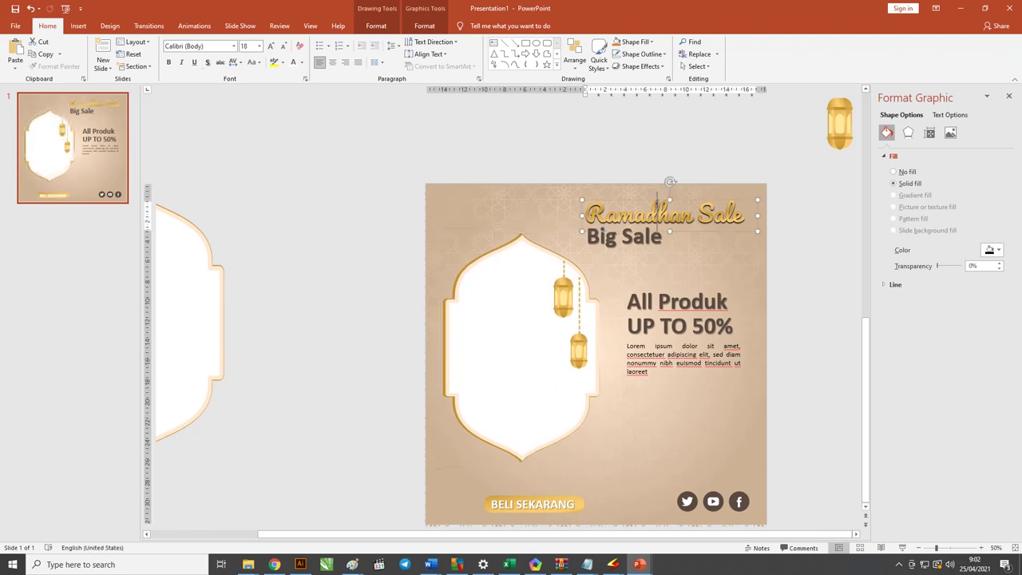
{"action": "left_click_drag", "start_coordinate": [614, 200], "coordinate": [578, 191]}
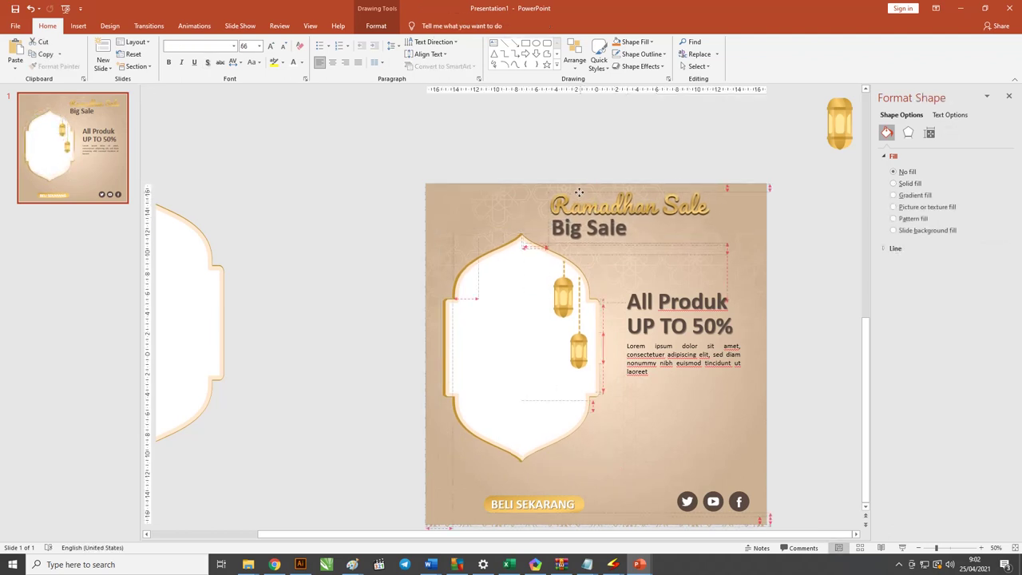
{"action": "key", "text": "ctrl+bracketright"}
{"action": "key", "text": "ctrl+bracketright"}
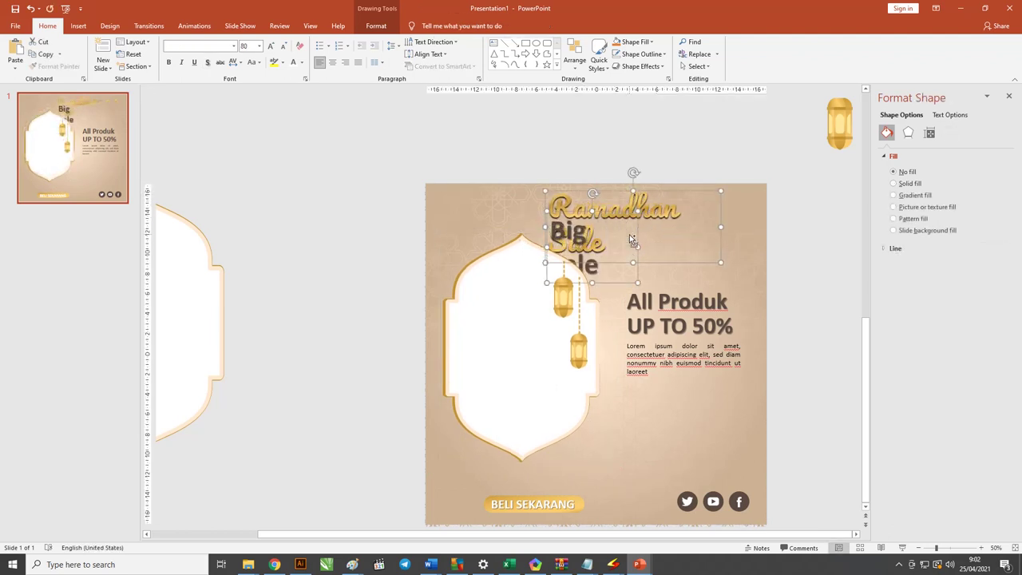
{"action": "left_click", "coordinate": [642, 243]}
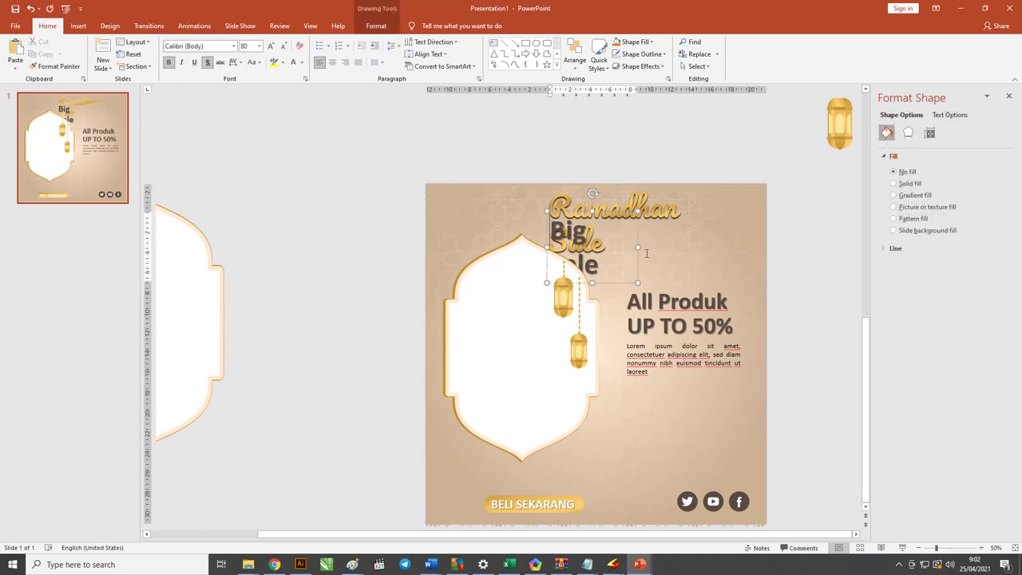
{"action": "left_click_drag", "start_coordinate": [637, 247], "coordinate": [660, 242]}
{"action": "left_click", "coordinate": [678, 209]}
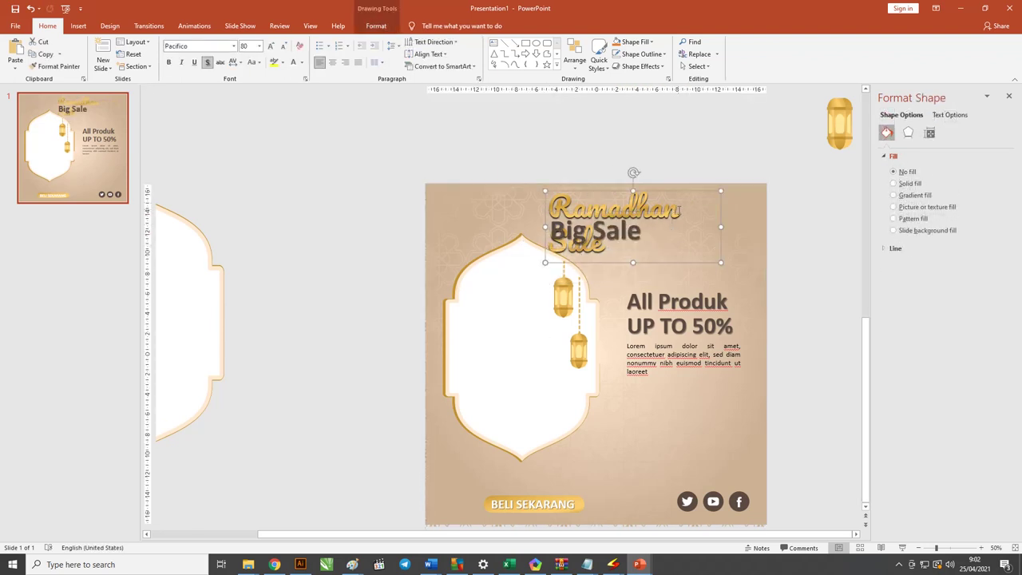
{"action": "left_click_drag", "start_coordinate": [723, 228], "coordinate": [752, 219]}
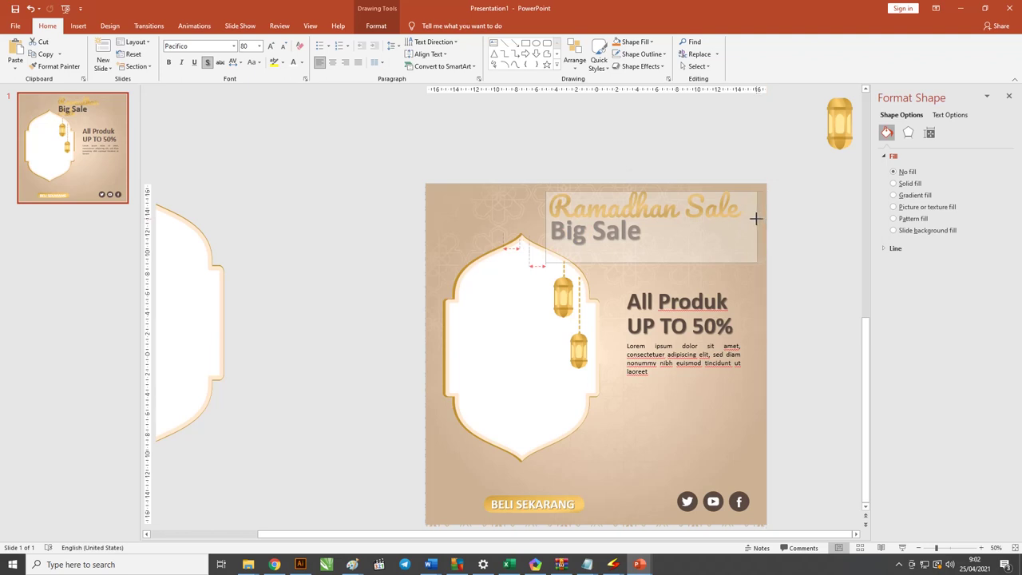
{"action": "left_click", "coordinate": [829, 214]}
Step: Move the BELI SEKARANG button higher on the slide
{"action": "left_click", "coordinate": [500, 317]}
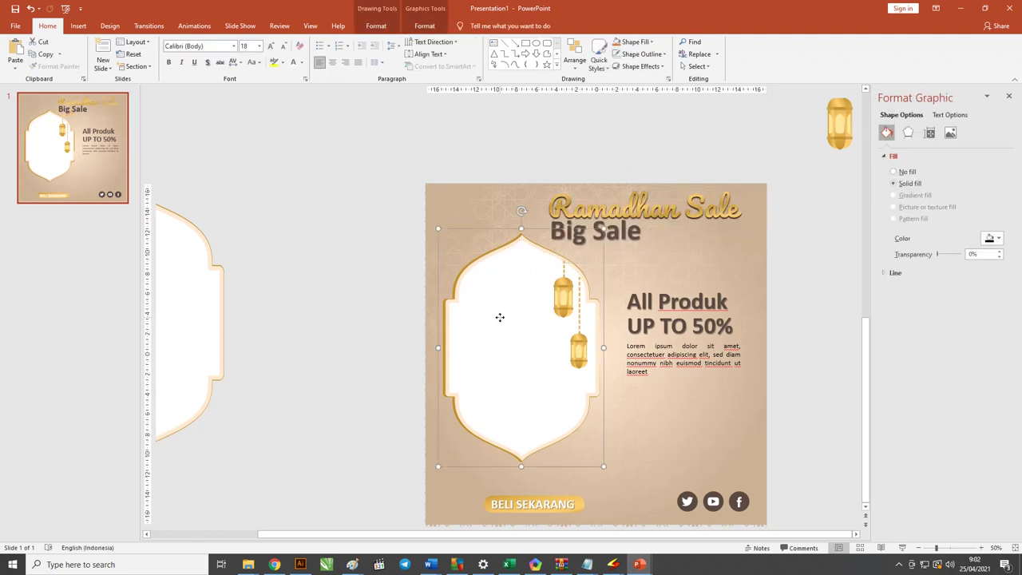
{"action": "left_click_drag", "start_coordinate": [381, 479], "coordinate": [619, 517]}
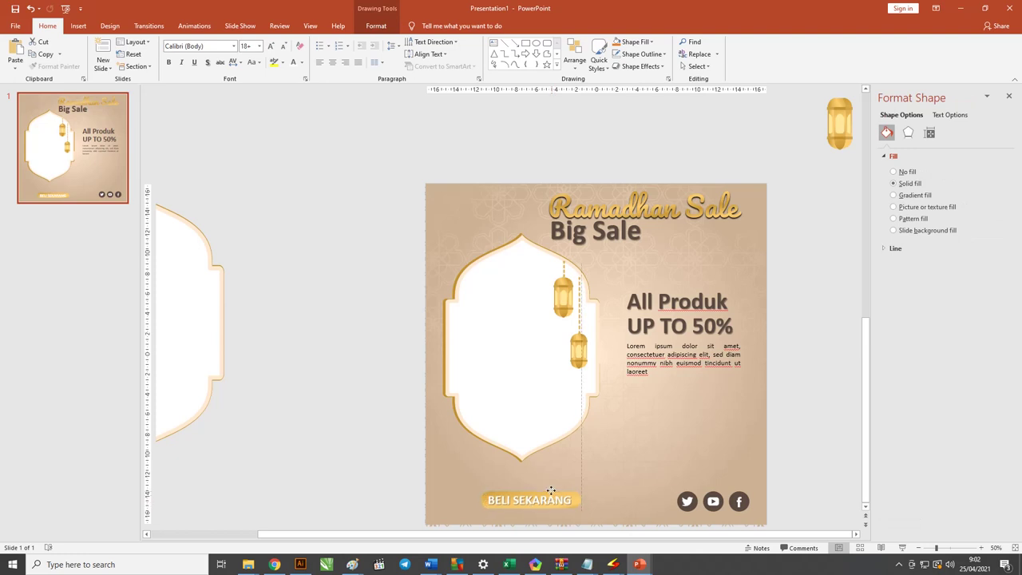
{"action": "left_click_drag", "start_coordinate": [555, 498], "coordinate": [544, 479]}
Step: Ungroup the arch graphic into its parts and nudge the white arch fill left
{"action": "left_click", "coordinate": [518, 337]}
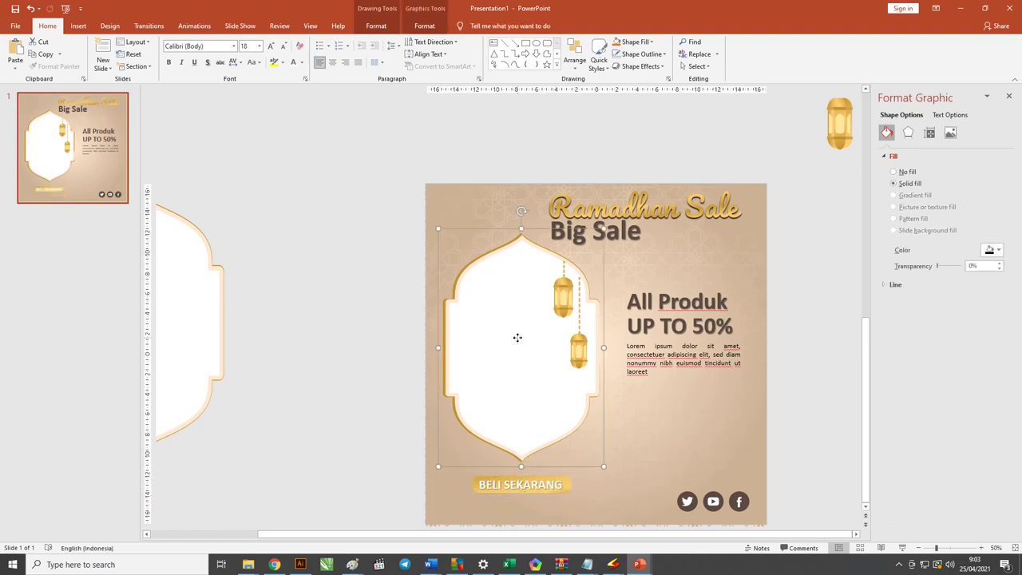
{"action": "right_click", "coordinate": [517, 337]}
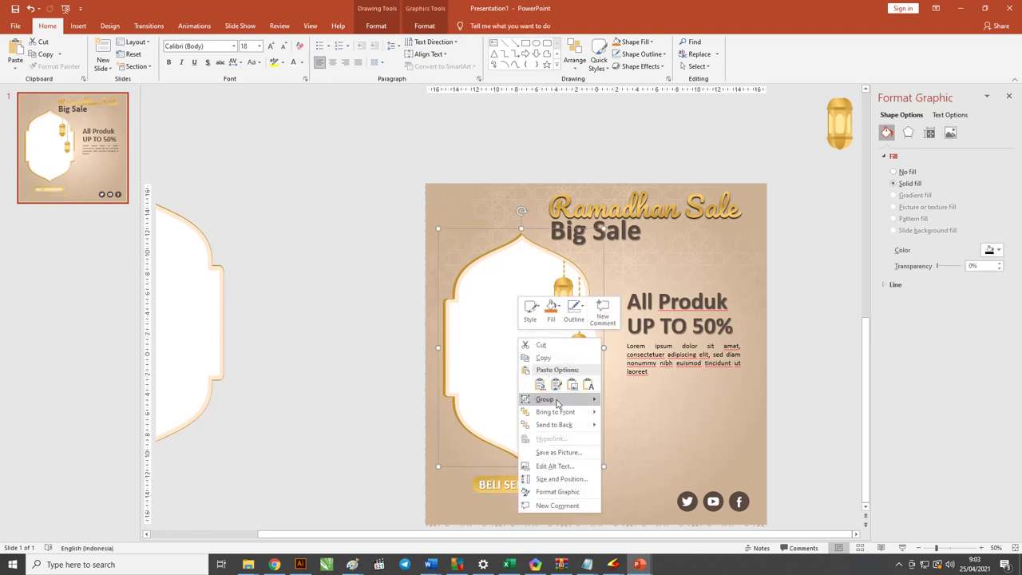
{"action": "left_click", "coordinate": [641, 430]}
{"action": "left_click", "coordinate": [332, 322]}
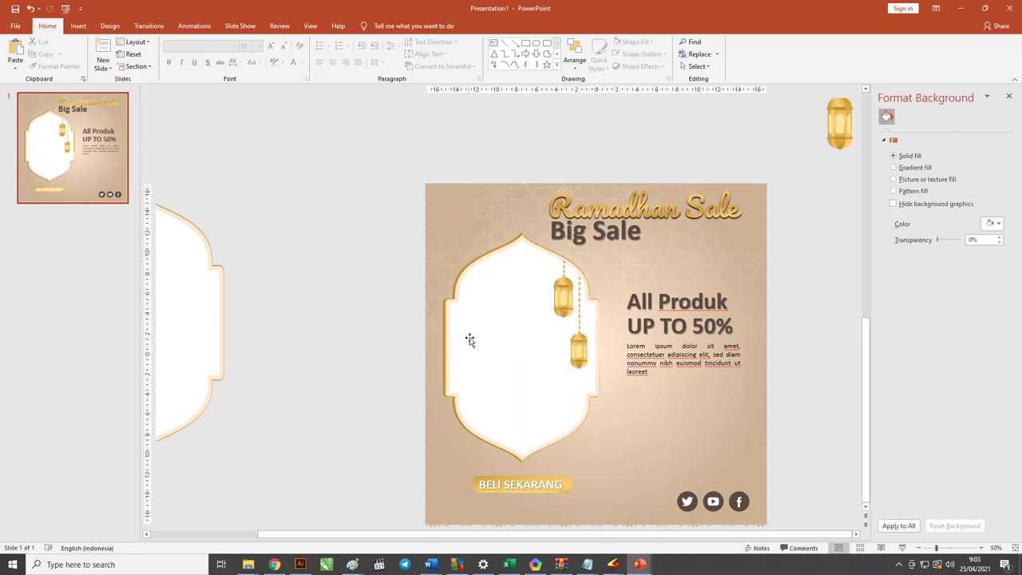
{"action": "left_click", "coordinate": [466, 338]}
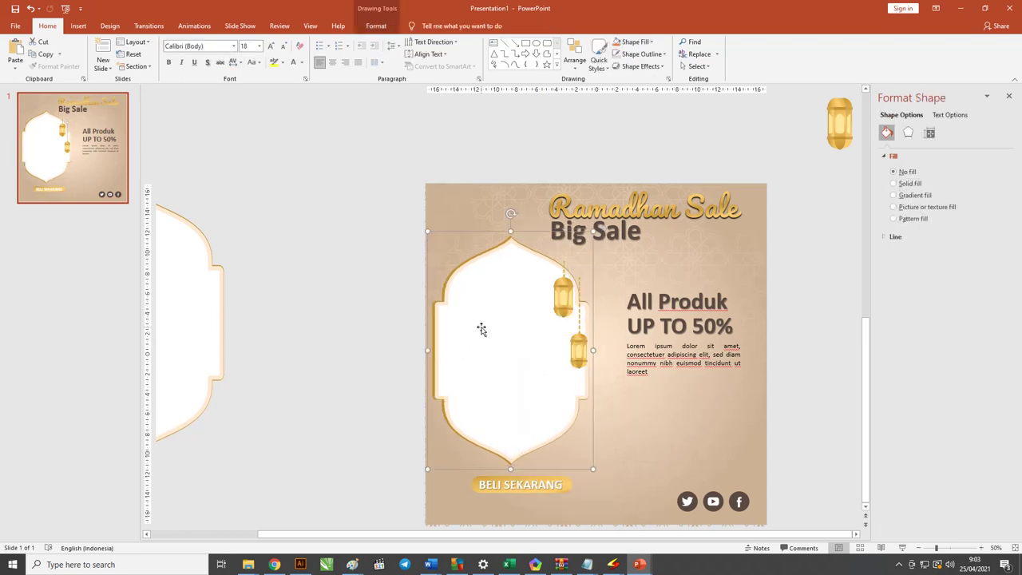
{"action": "left_click", "coordinate": [481, 329]}
{"action": "right_click", "coordinate": [491, 327]}
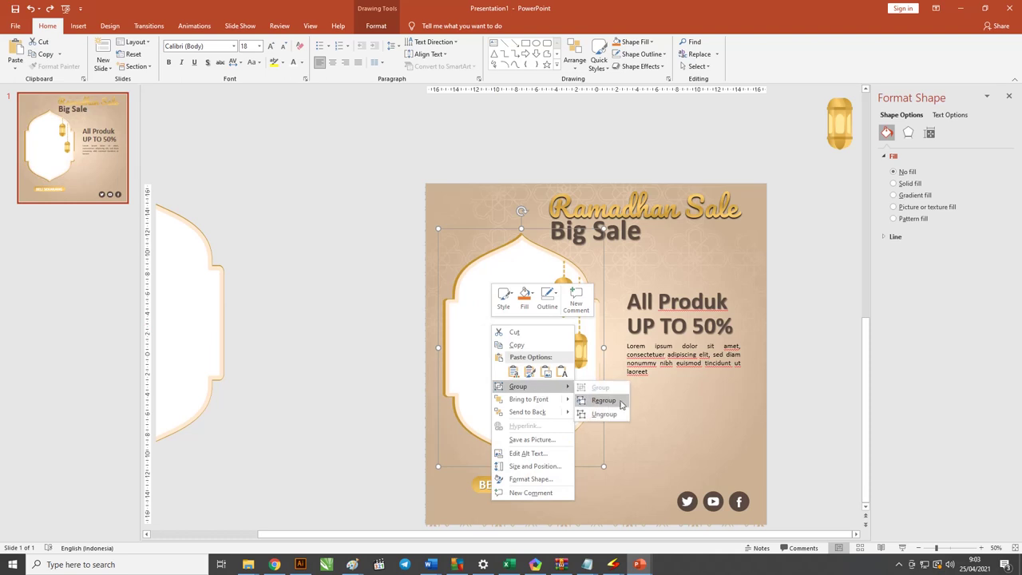
{"action": "left_click", "coordinate": [603, 414]}
{"action": "left_click", "coordinate": [404, 338]}
{"action": "left_click_drag", "start_coordinate": [527, 346], "coordinate": [509, 348]}
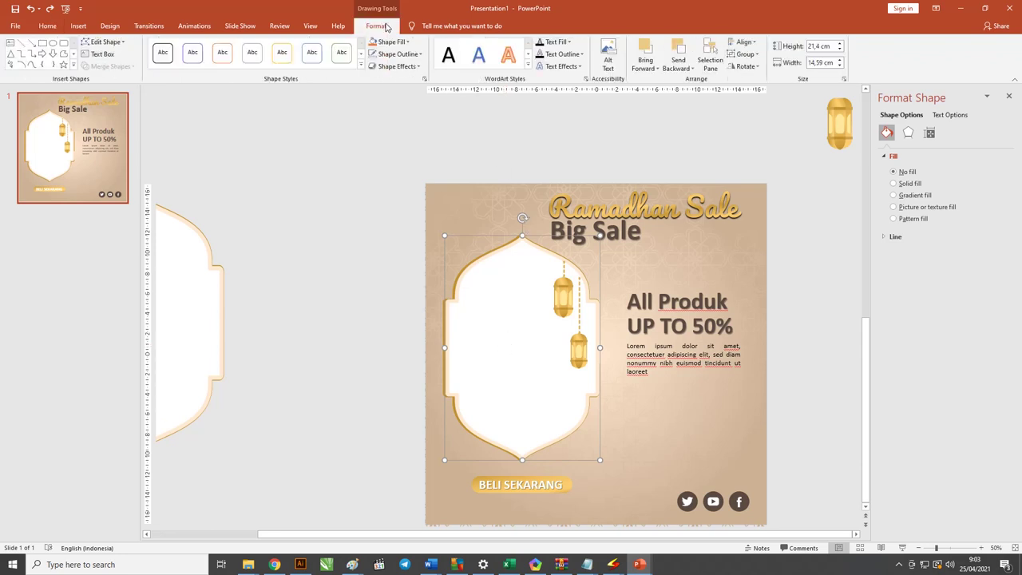
Step: Start a picture fill for the white arch from a file on the computer
{"action": "left_click", "coordinate": [395, 44]}
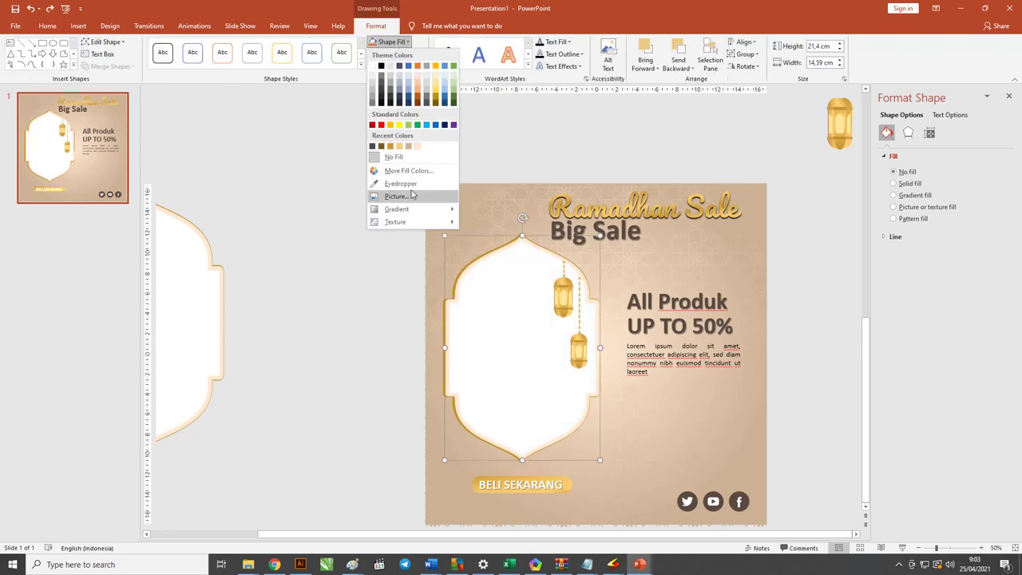
{"action": "left_click", "coordinate": [414, 196]}
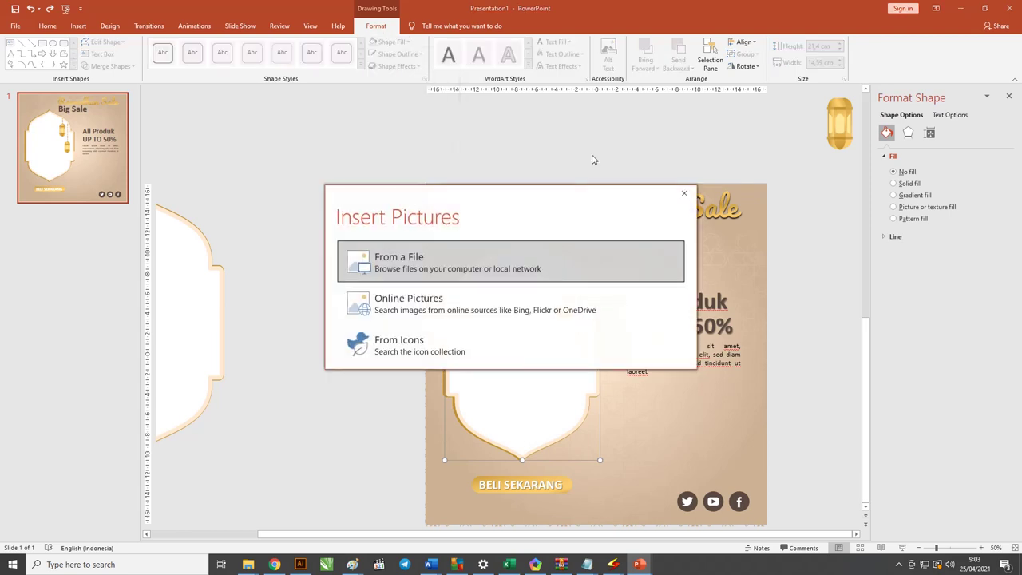
{"action": "left_click", "coordinate": [436, 263]}
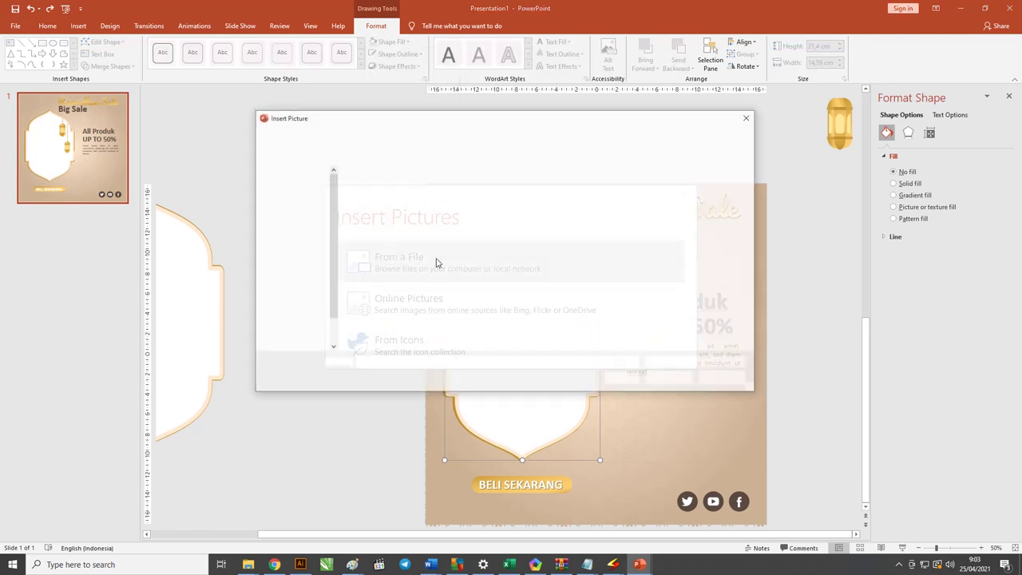
{"action": "left_click", "coordinate": [527, 138]}
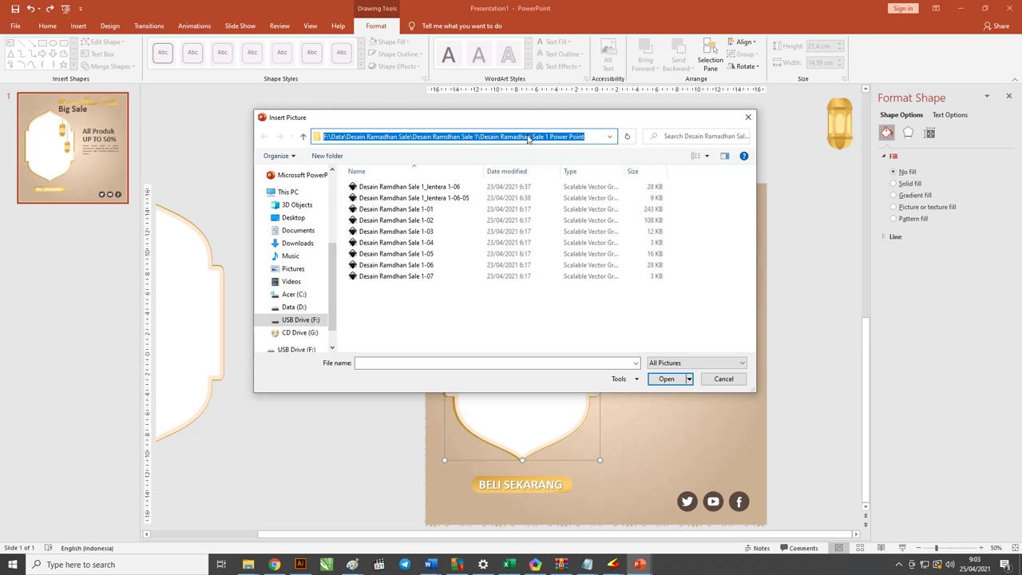
{"action": "type", "text": "search-ms:displayname=Search%20Results%20in%20Data&crumb=location:F%3A%5CData\\Model"}
{"action": "key", "text": "Return"}
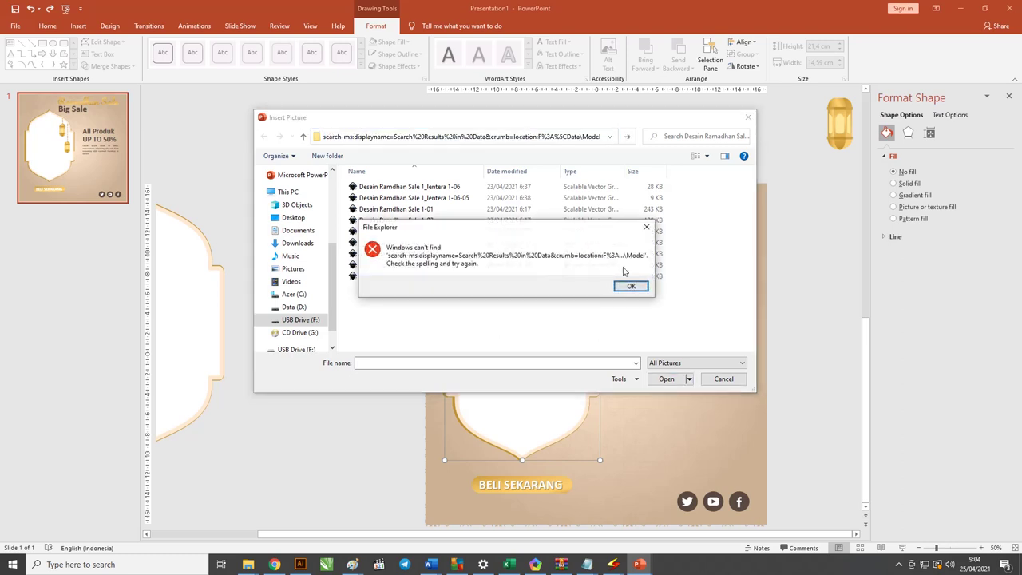
{"action": "left_click", "coordinate": [631, 286]}
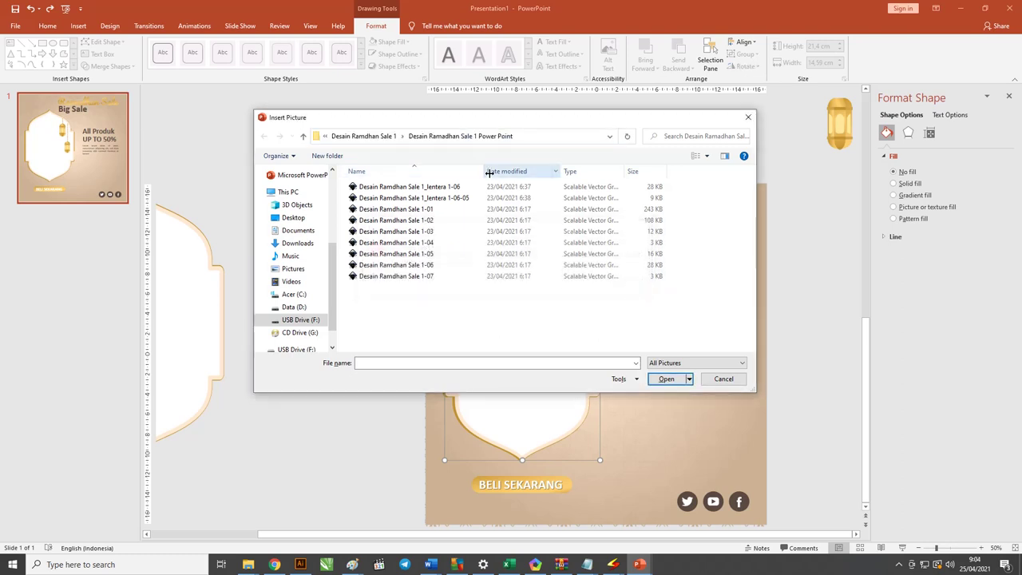
Step: Insert the photo of the hijab woman with a shopping bag from the Model folder
{"action": "left_click", "coordinate": [526, 135]}
{"action": "type", "text": "F:\\Data\\Twibbon Ramadhan\\Model"}
{"action": "key", "text": "Return"}
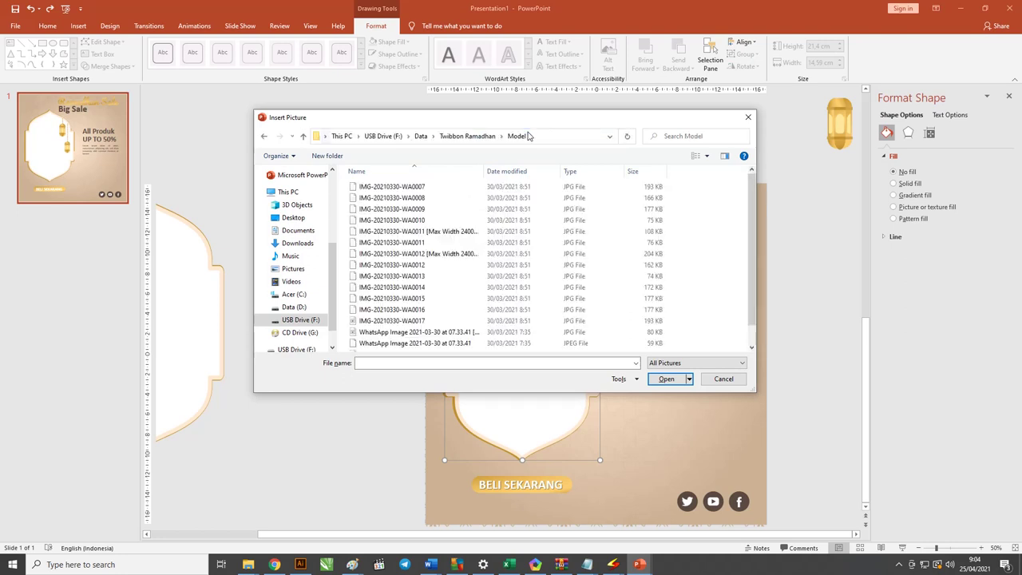
{"action": "right_click", "coordinate": [724, 198]}
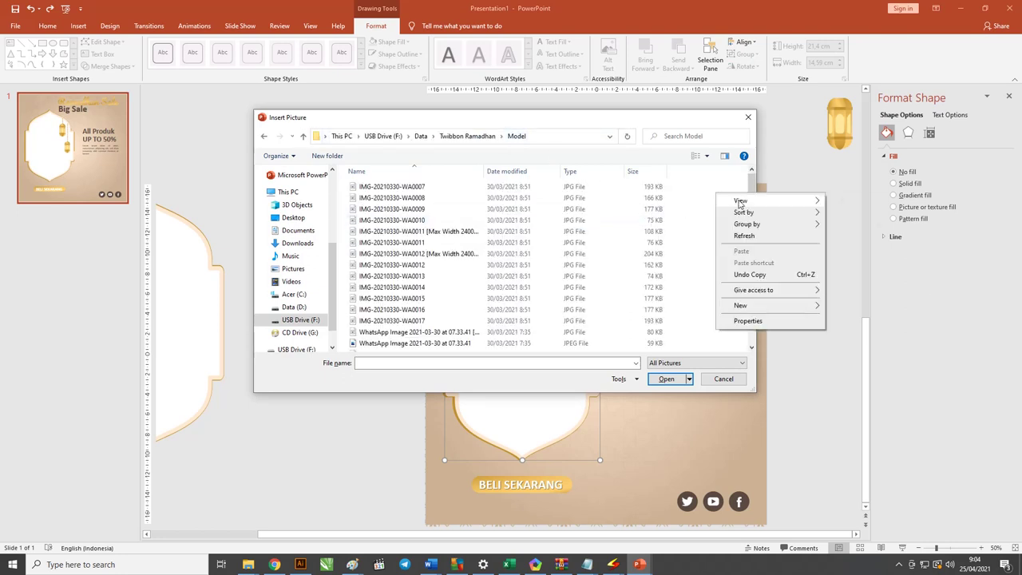
{"action": "left_click", "coordinate": [839, 202]}
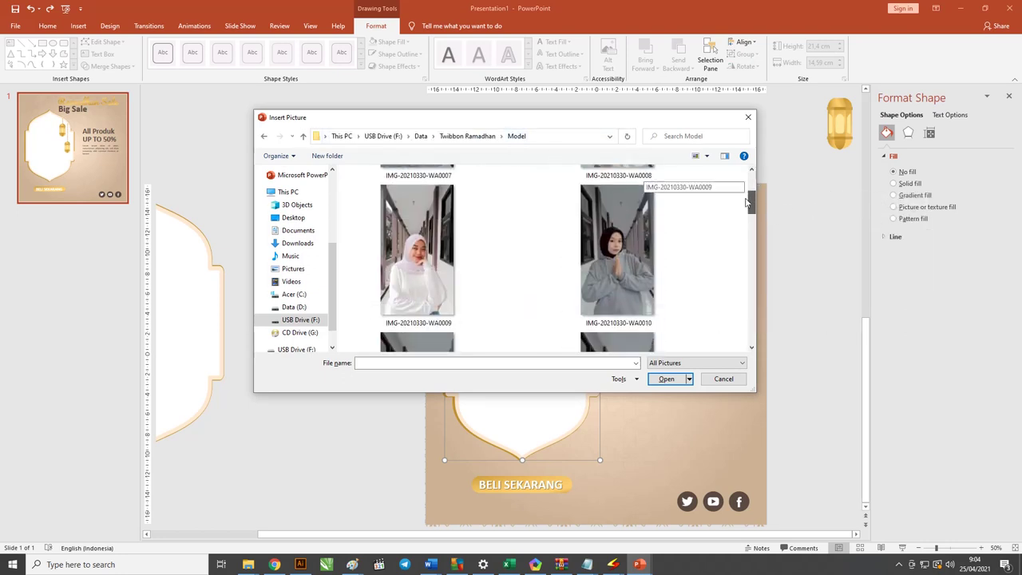
{"action": "left_click_drag", "start_coordinate": [746, 202], "coordinate": [714, 304]}
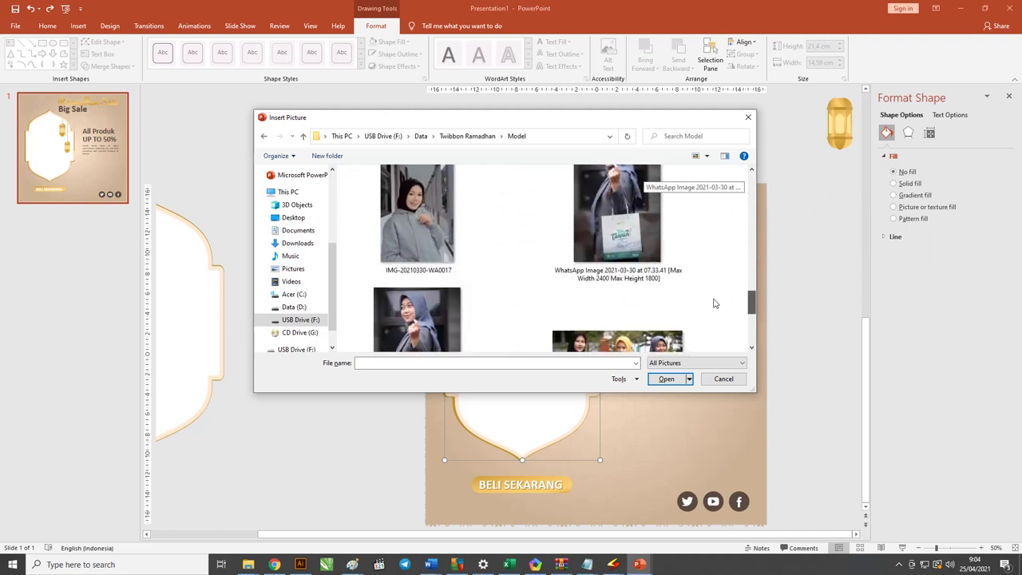
{"action": "left_click", "coordinate": [617, 215]}
{"action": "left_click", "coordinate": [665, 379]}
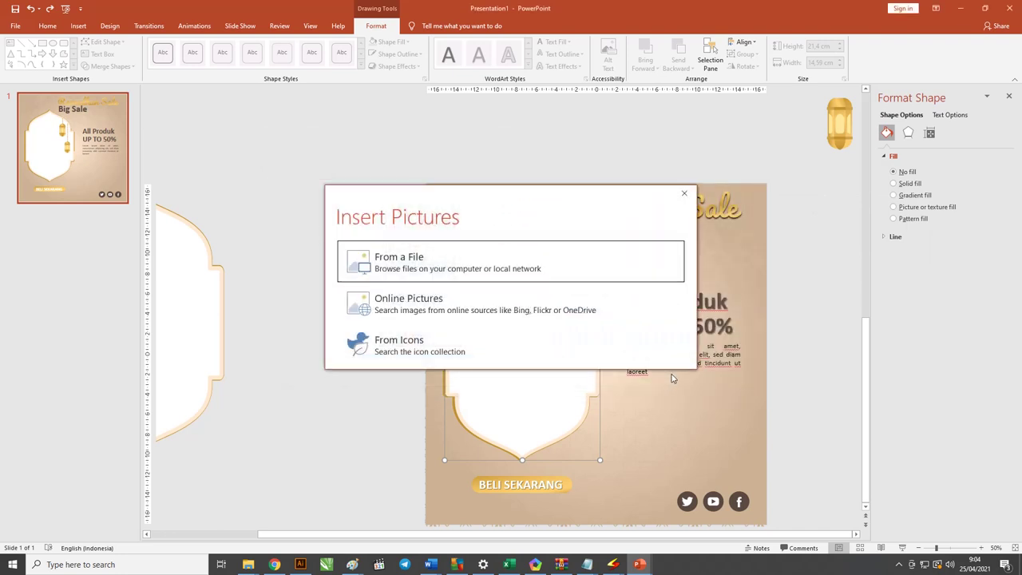
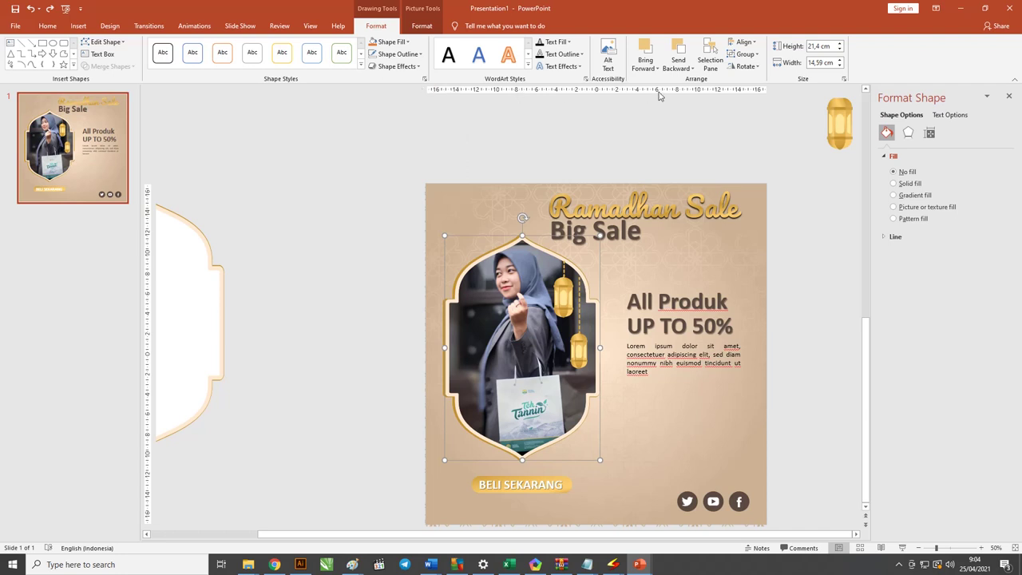
Step: Ungroup the woman's photo from its gold lantern frame
{"action": "left_click", "coordinate": [422, 27]}
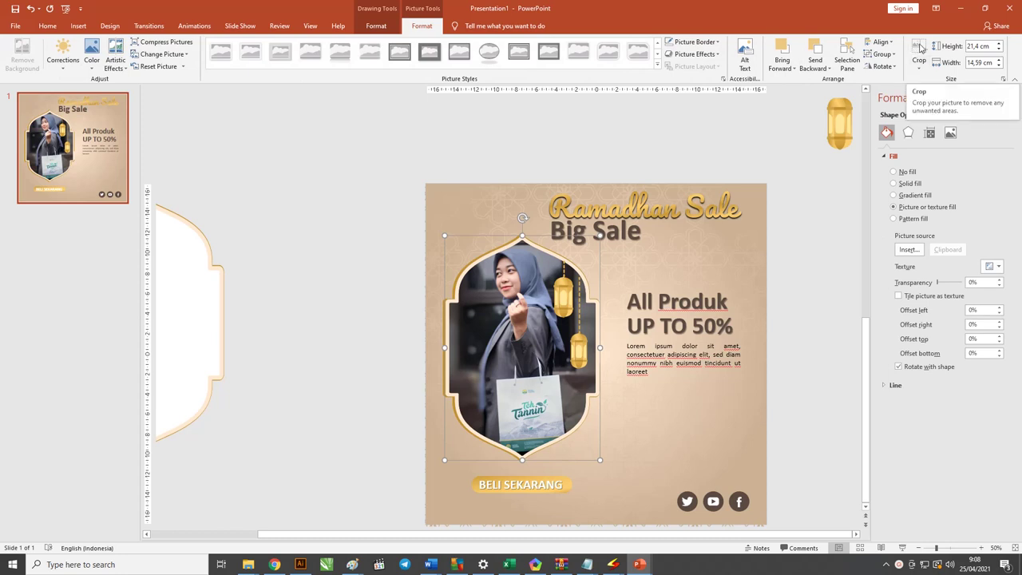
{"action": "right_click", "coordinate": [498, 277]}
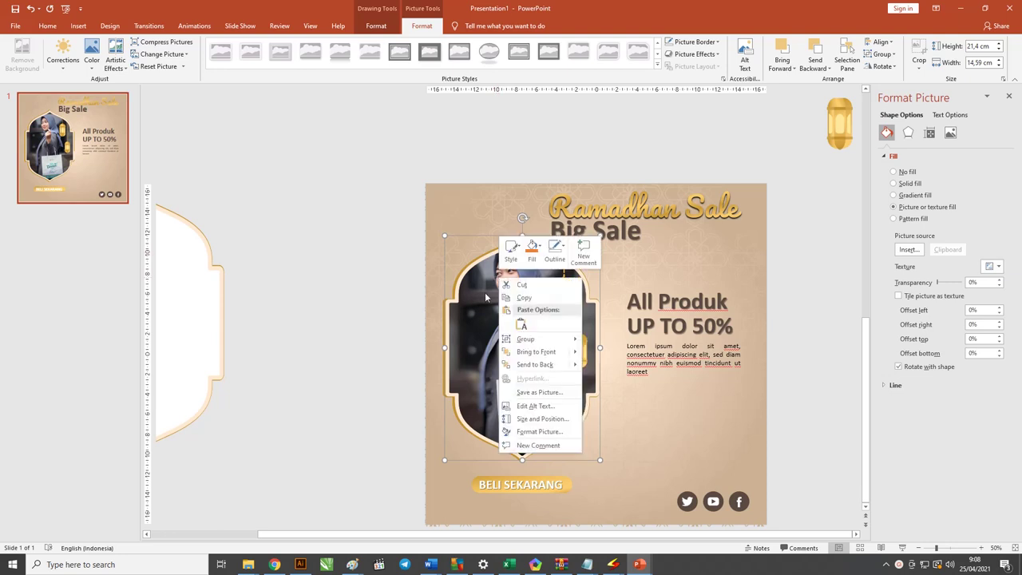
{"action": "mouse_move", "coordinate": [525, 338]}
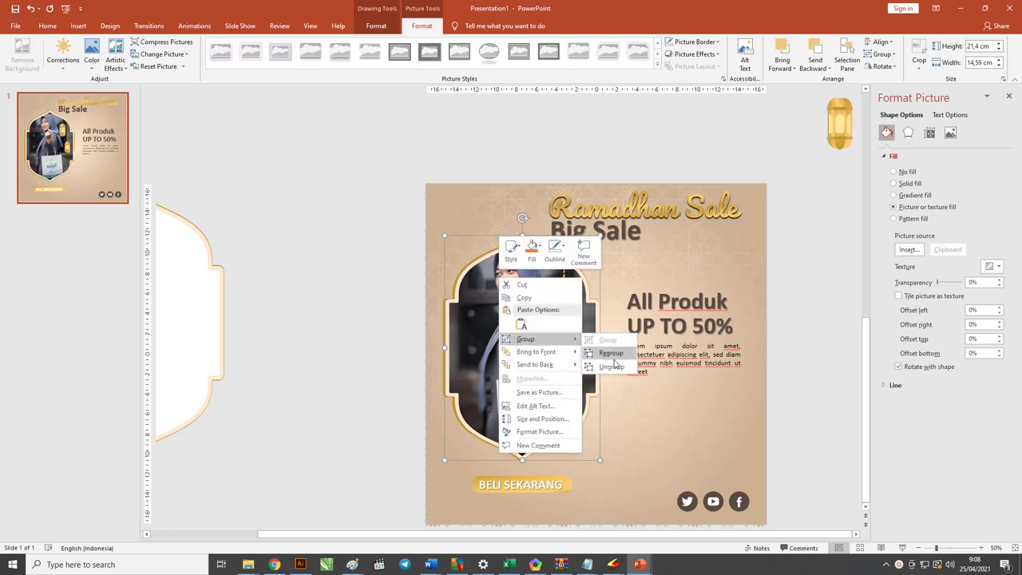
{"action": "left_click", "coordinate": [612, 367]}
Step: Keep a spare photo copy left of the slide, then re-crop the framed photo to enlarge the woman
{"action": "left_click", "coordinate": [399, 332]}
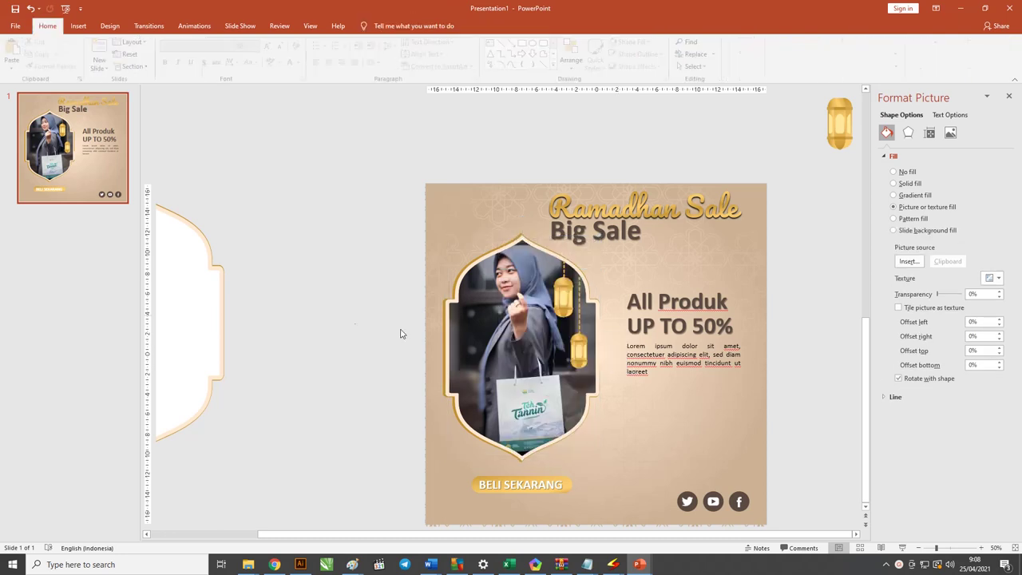
{"action": "left_click_drag", "start_coordinate": [473, 326], "coordinate": [290, 325]}
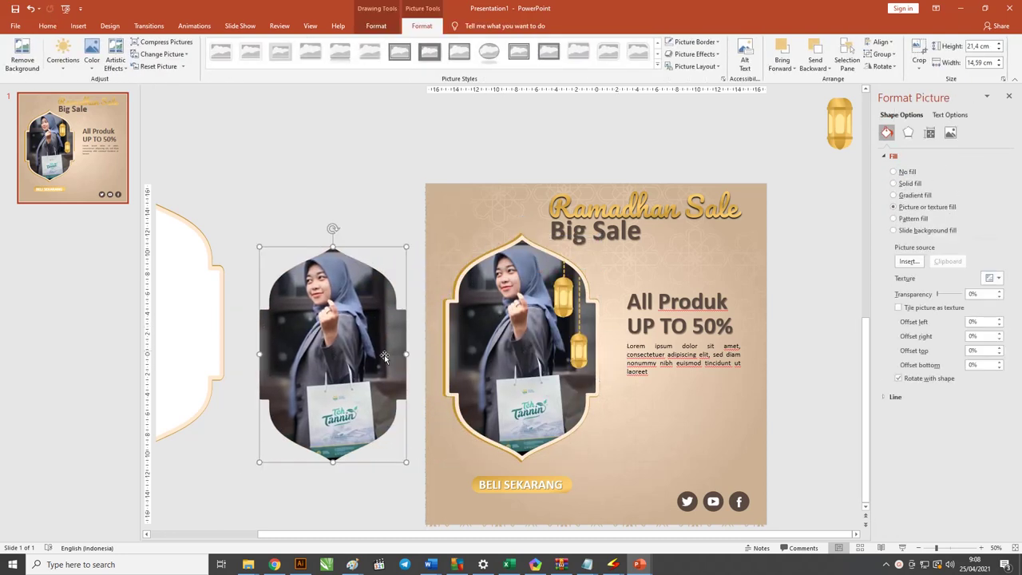
{"action": "left_click", "coordinate": [511, 319]}
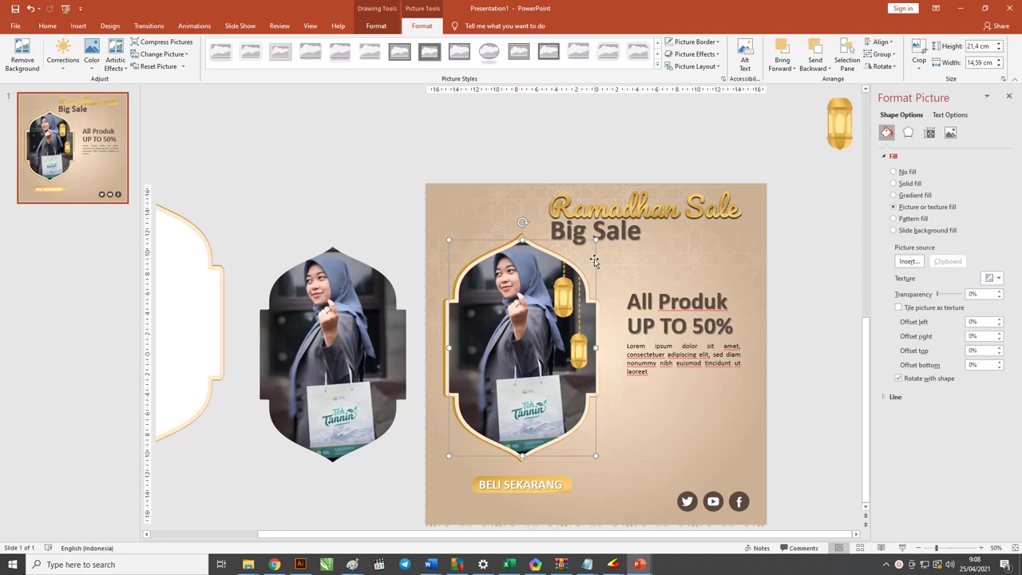
{"action": "left_click", "coordinate": [919, 72]}
{"action": "left_click", "coordinate": [931, 80]}
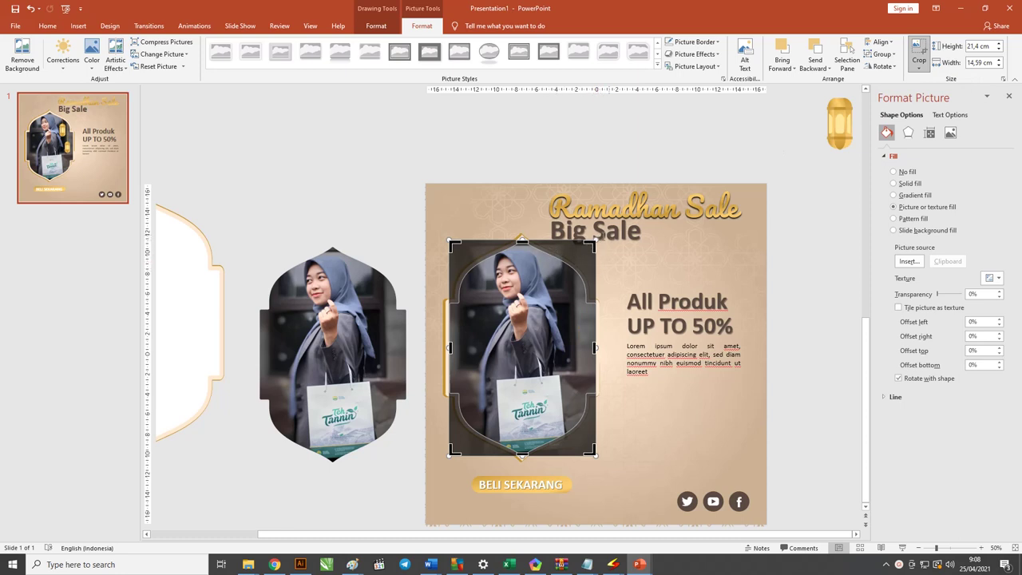
{"action": "left_click_drag", "start_coordinate": [595, 237], "coordinate": [615, 212]}
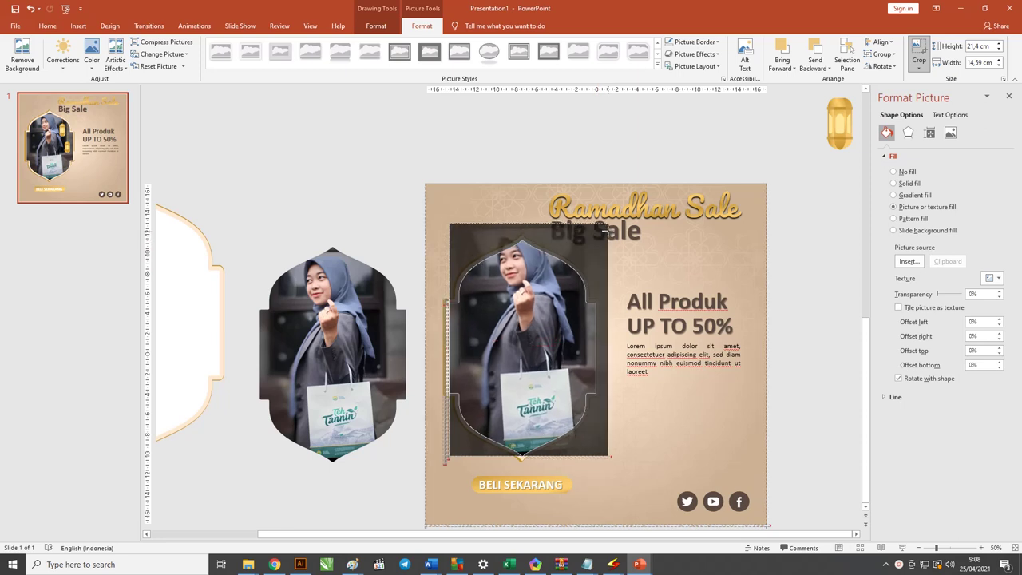
{"action": "left_click_drag", "start_coordinate": [527, 284], "coordinate": [527, 303]}
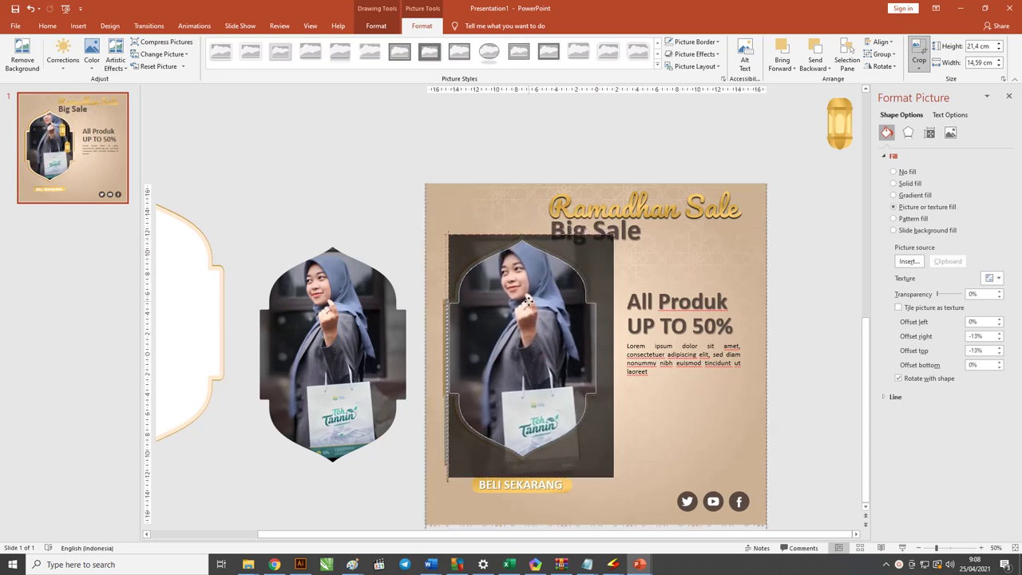
{"action": "key", "text": "Escape"}
{"action": "key", "text": "Escape"}
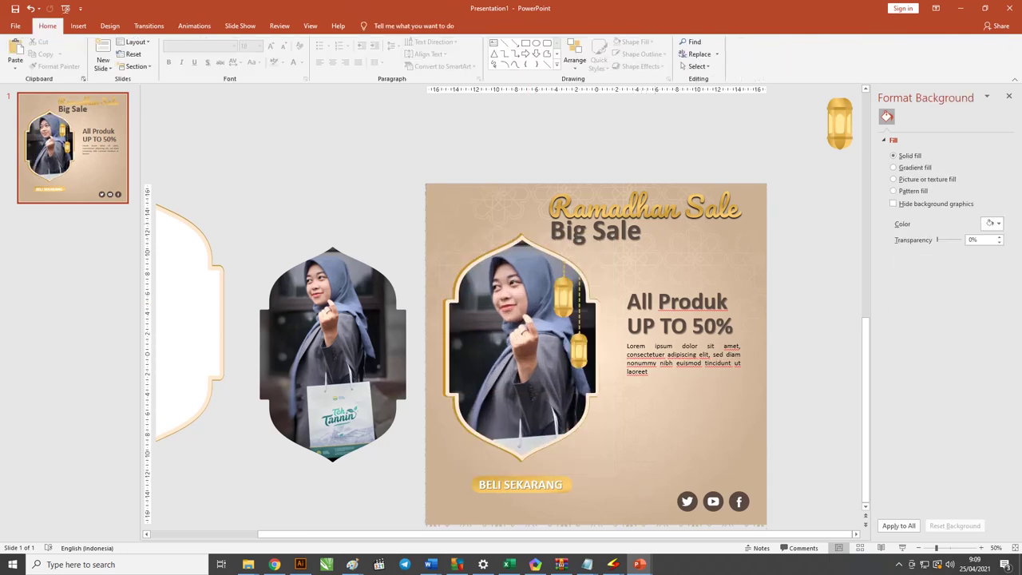
Step: Delete the spare frame and photo copy beside the slide
{"action": "scroll", "coordinate": [623, 243], "scroll_direction": "down", "scroll_amount": 3}
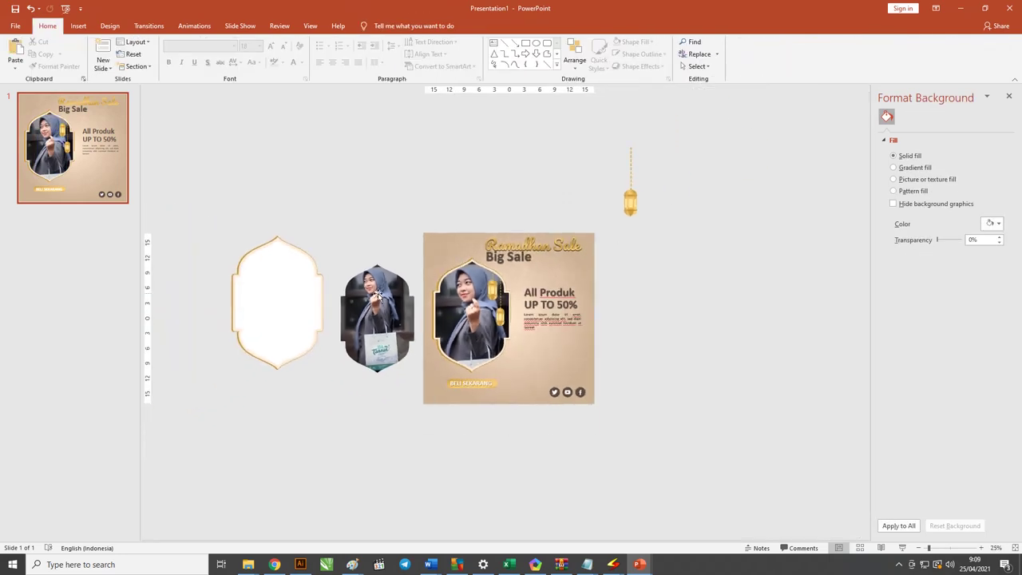
{"action": "left_click_drag", "start_coordinate": [204, 194], "coordinate": [421, 403]}
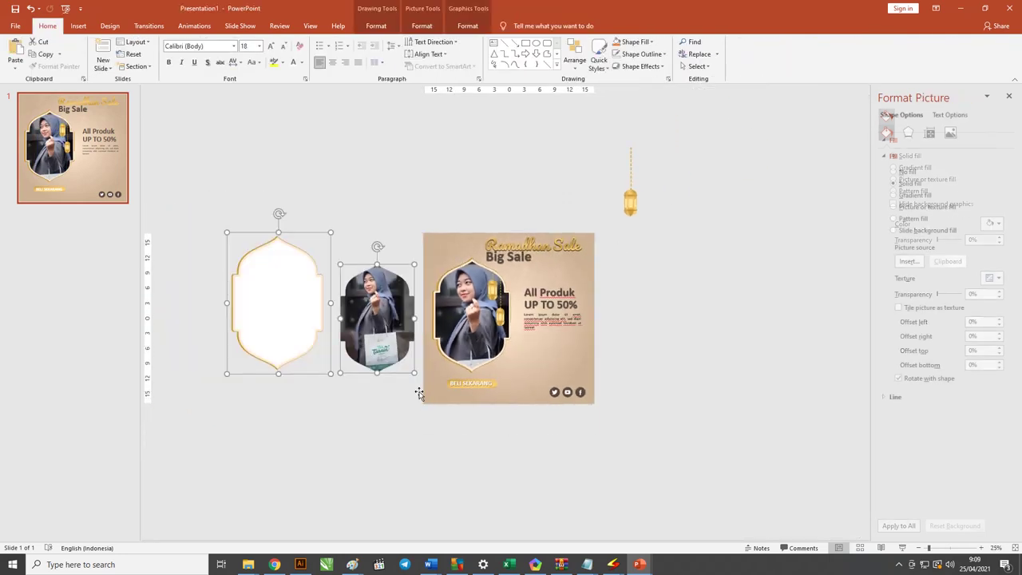
{"action": "key", "text": "Delete"}
Step: Delete the stray lantern above the slide and nudge the All Produk UP TO 50% text down-left
{"action": "left_click_drag", "start_coordinate": [673, 244], "coordinate": [623, 114]}
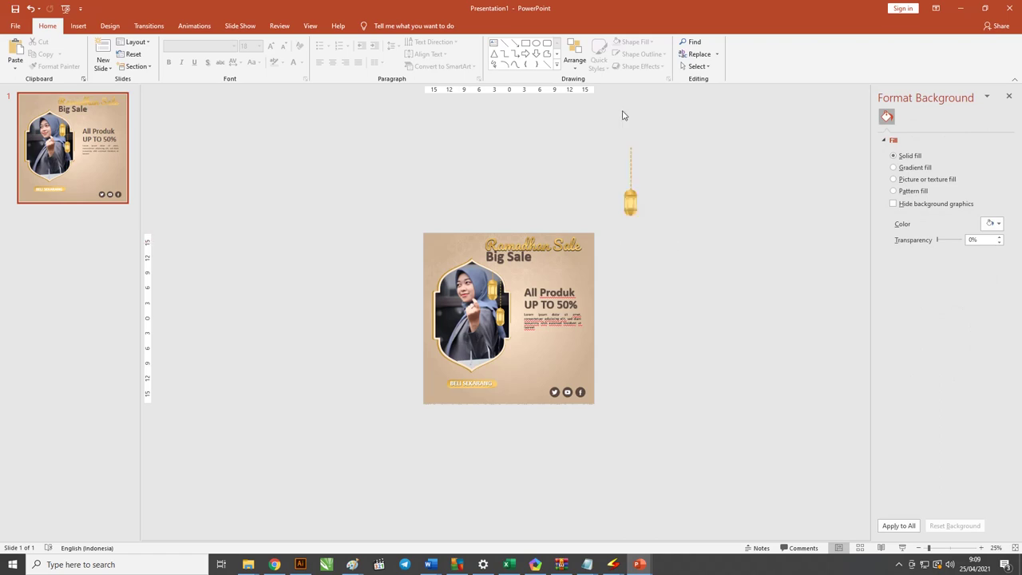
{"action": "left_click", "coordinate": [629, 171]}
{"action": "key", "text": "Delete"}
{"action": "left_click_drag", "start_coordinate": [641, 353], "coordinate": [495, 253]}
{"action": "left_click_drag", "start_coordinate": [551, 293], "coordinate": [548, 301]}
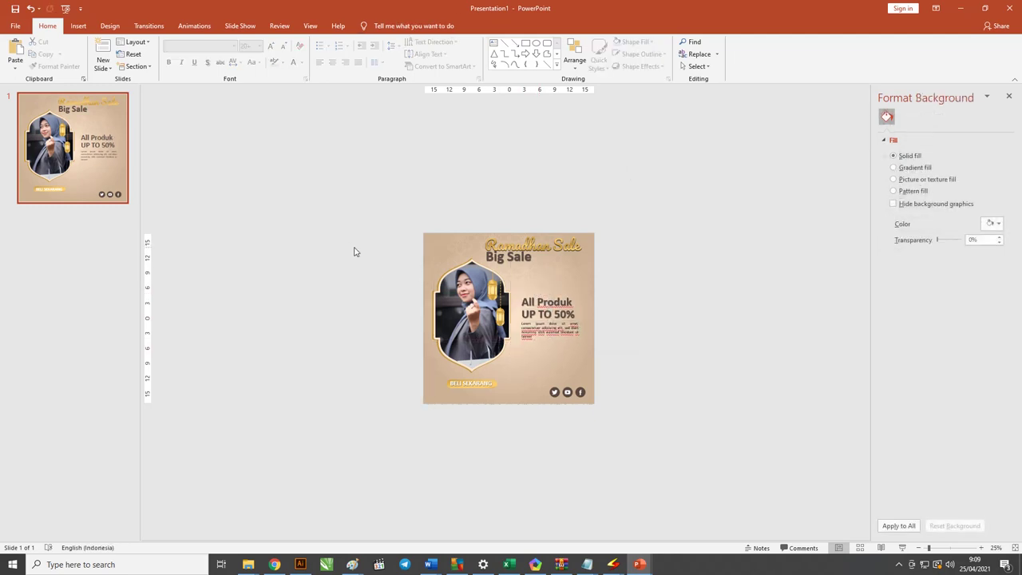
Step: Shift the Ramadhan Sale and Big Sale heading text slightly lower
{"action": "left_click_drag", "start_coordinate": [352, 246], "coordinate": [535, 386]}
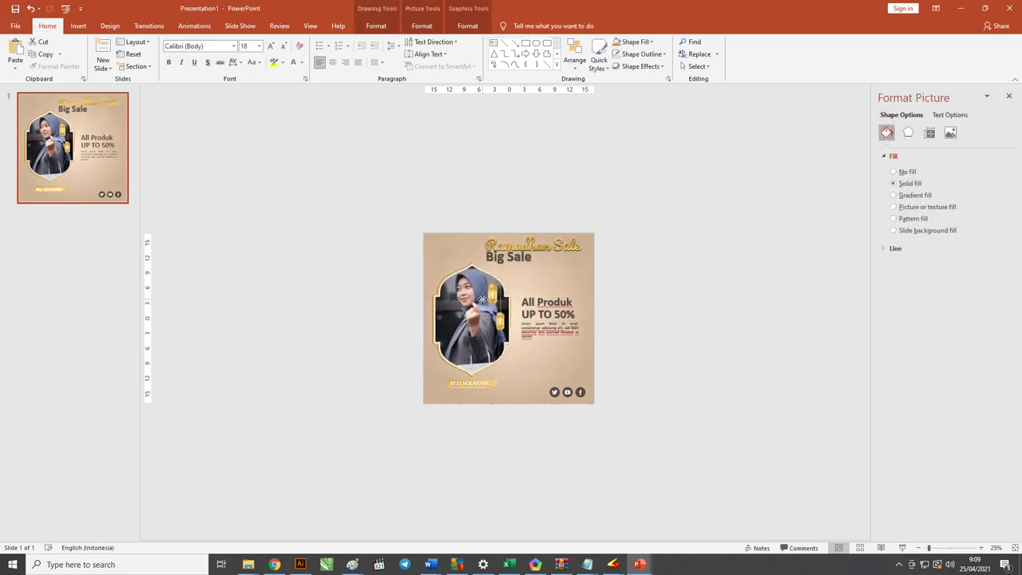
{"action": "left_click_drag", "start_coordinate": [656, 274], "coordinate": [456, 209]}
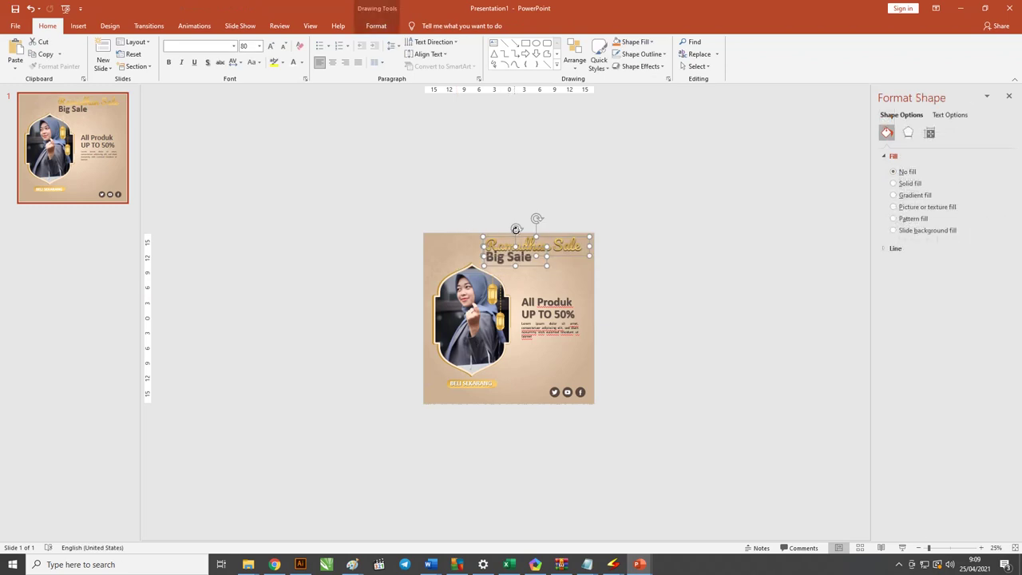
{"action": "left_click_drag", "start_coordinate": [524, 237], "coordinate": [528, 241]}
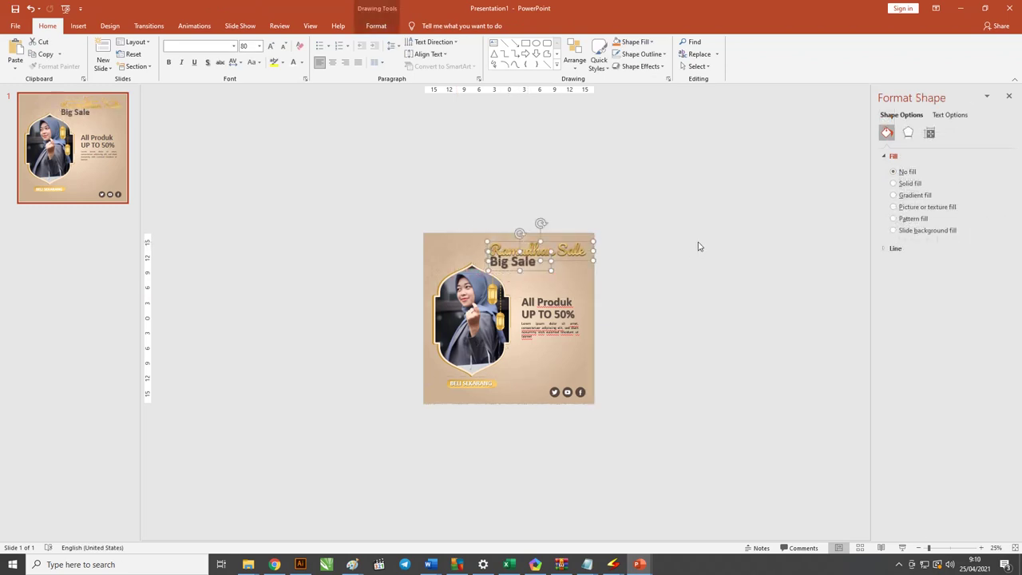